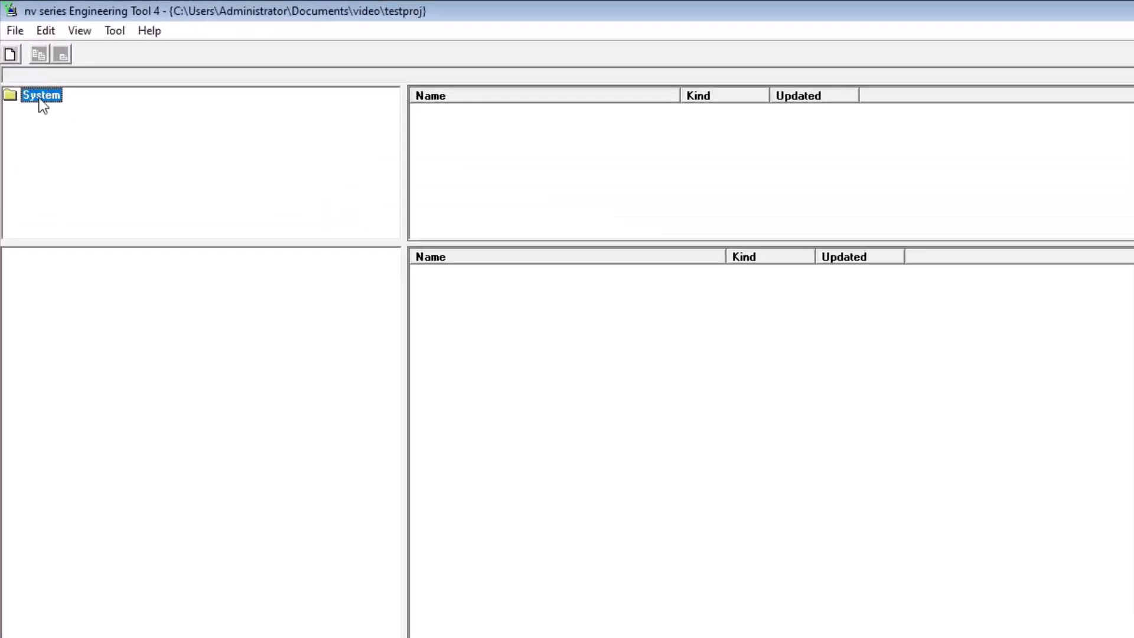
# - Add a new system named "Tutorial of type1 light"
pyautogui.rightClick(43, 105)
pyautogui.click(68, 135)
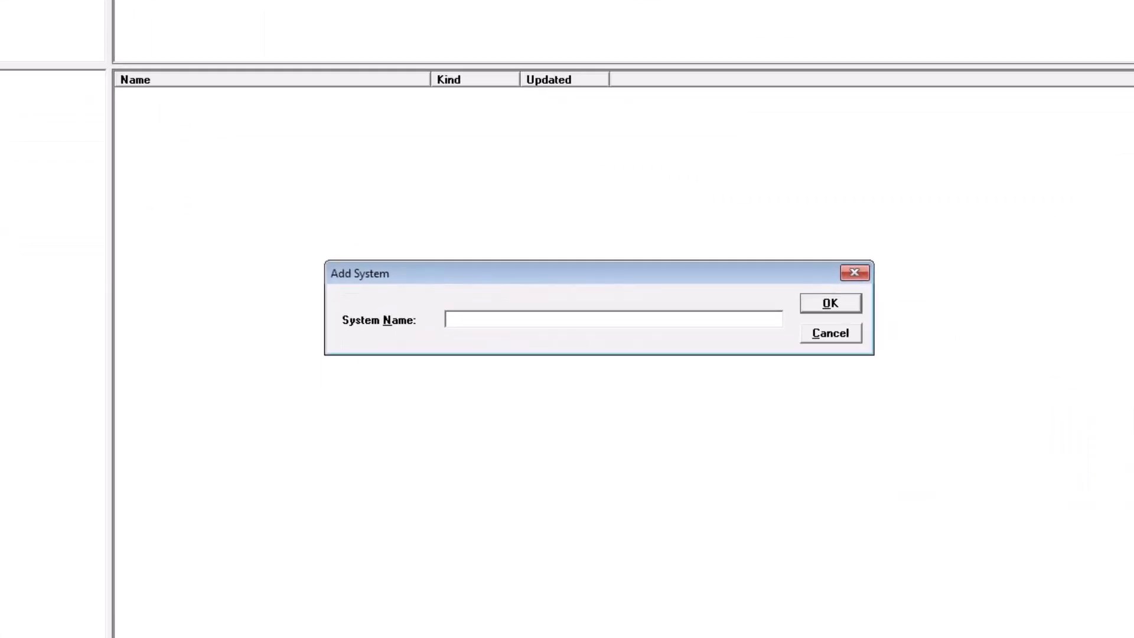
pyautogui.write('Tutorial of type1 light')
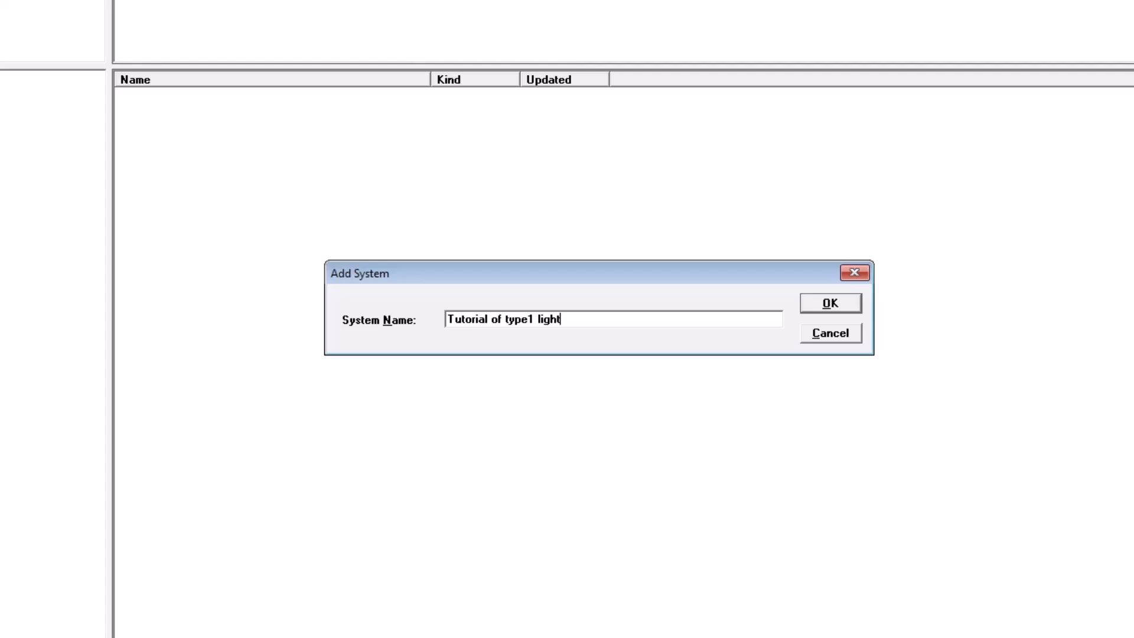
pyautogui.press('Return')
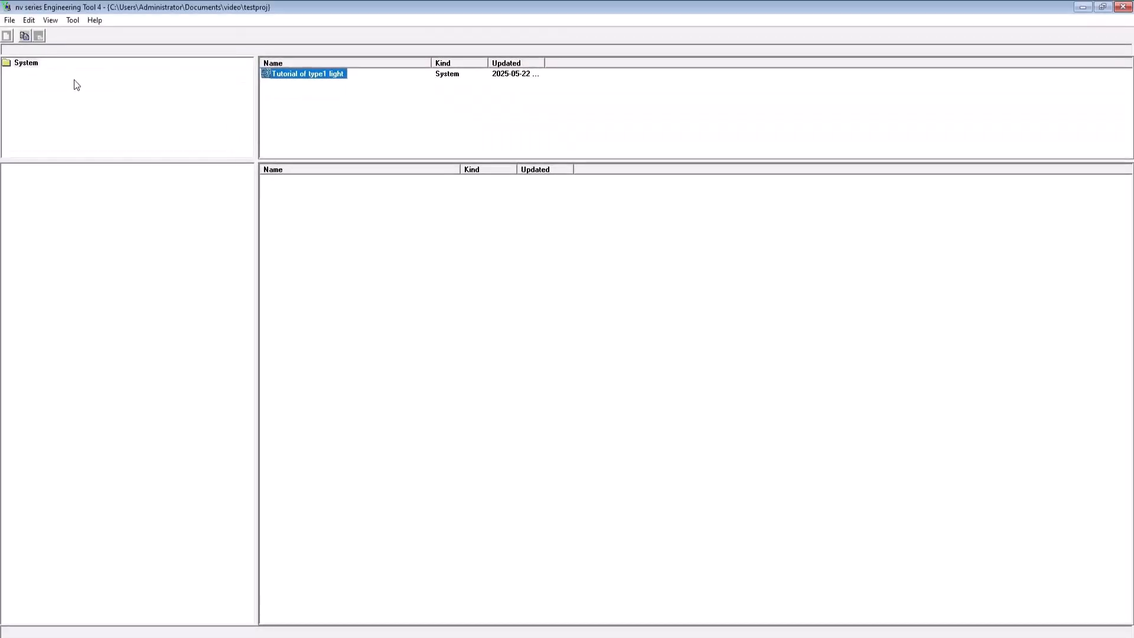
# - Open the system and add a station named Station1 with the nv light station catcode under Stations
pyautogui.doubleClick(287, 74)
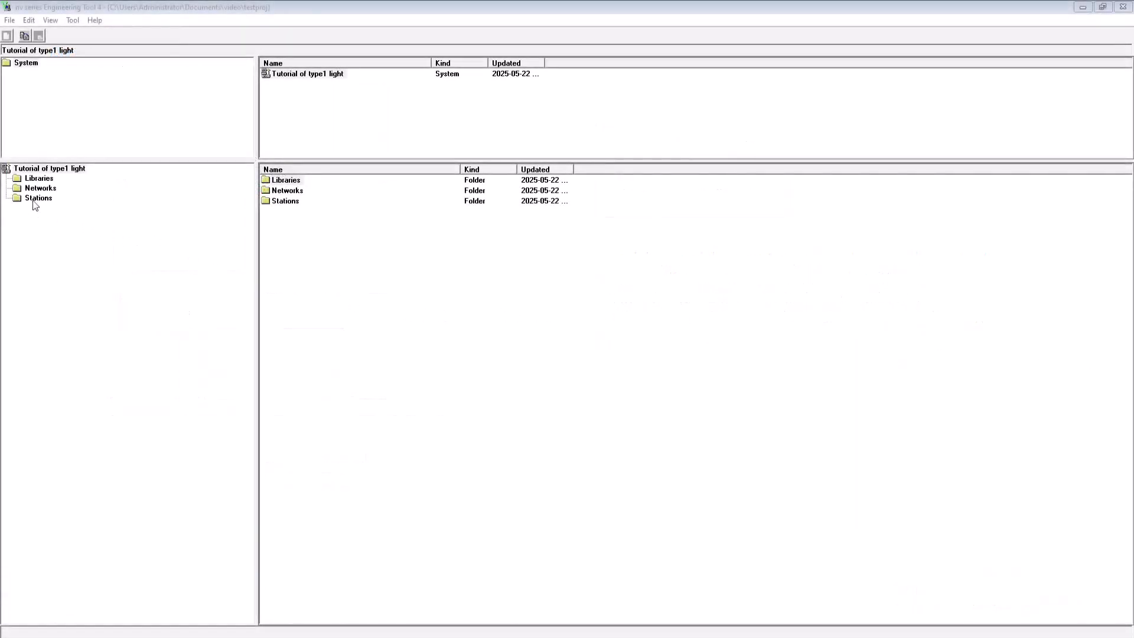
pyautogui.click(37, 199)
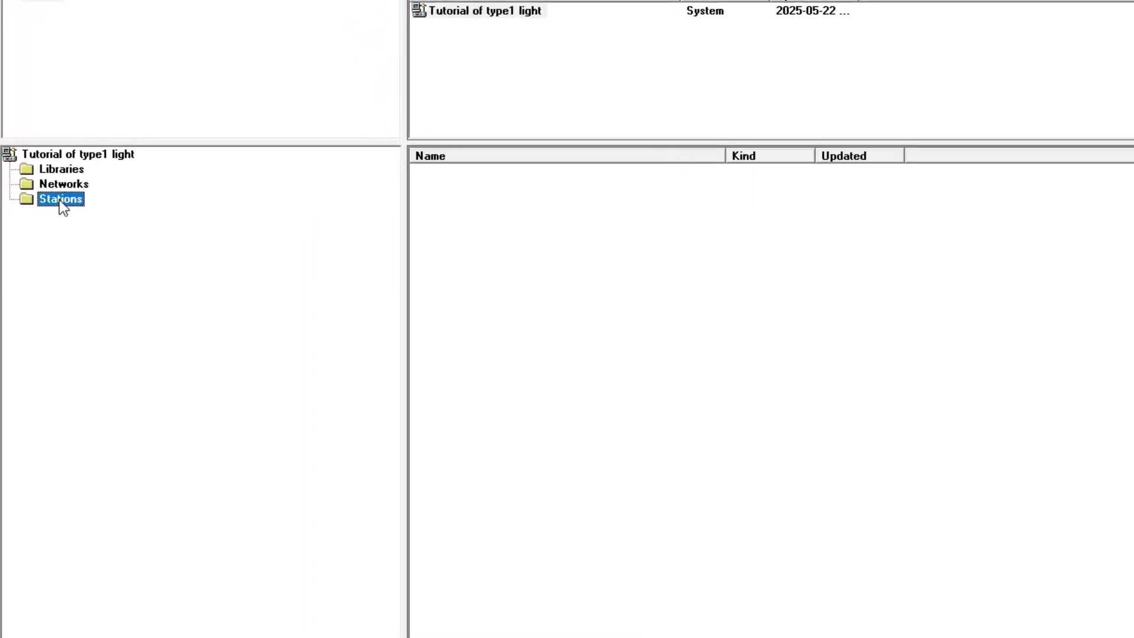
pyautogui.rightClick(59, 201)
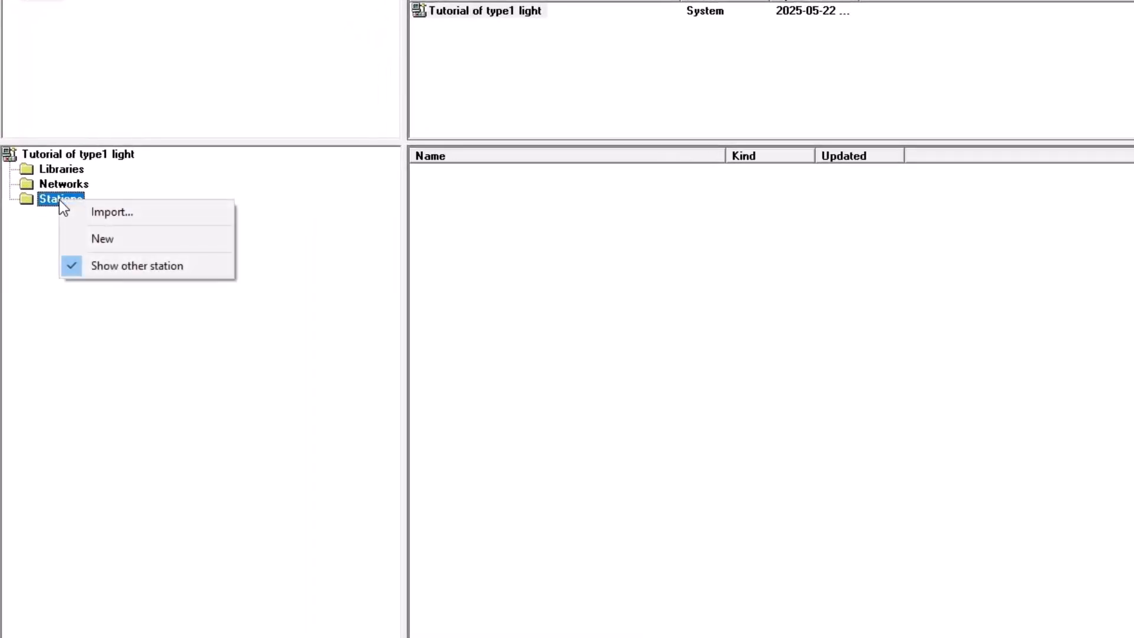
pyautogui.click(137, 247)
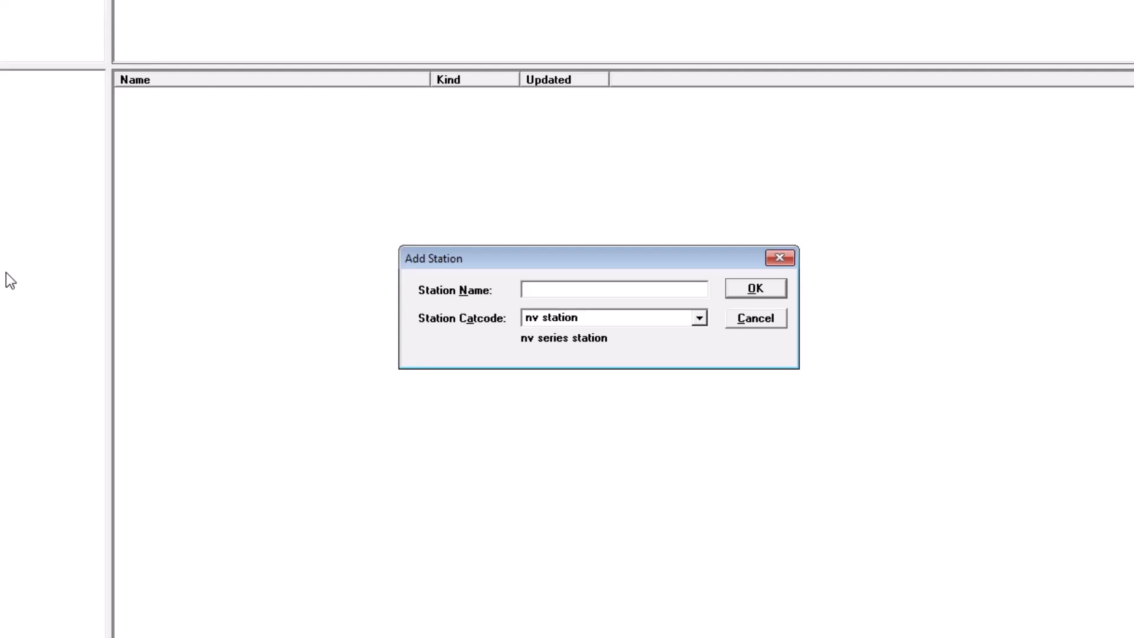
pyautogui.write('Station1')
pyautogui.click(698, 319)
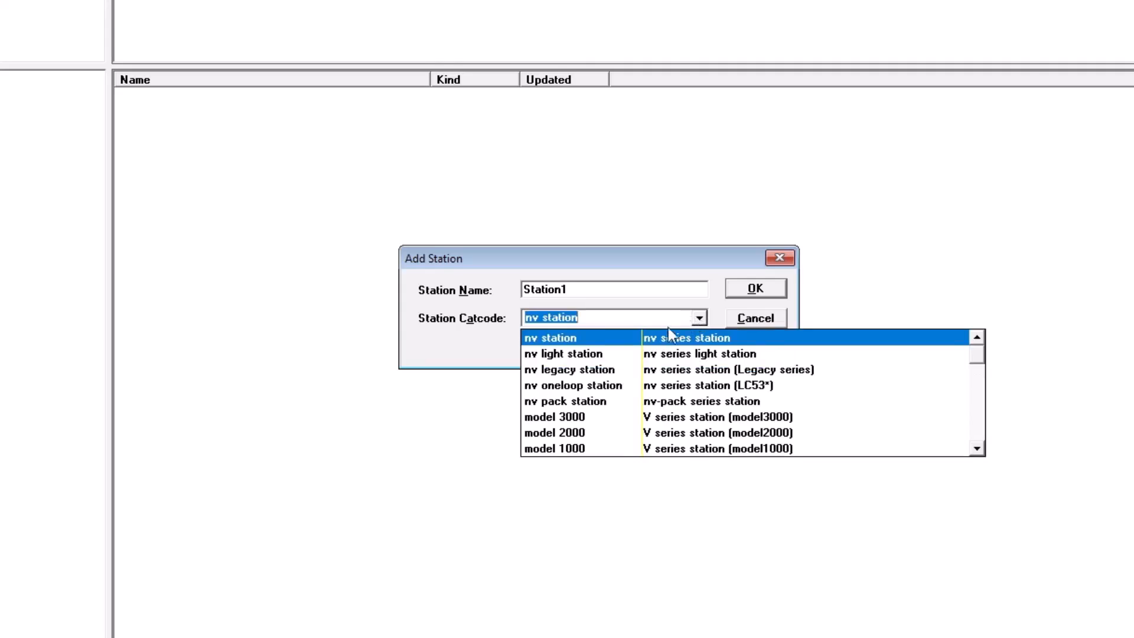
pyautogui.click(605, 355)
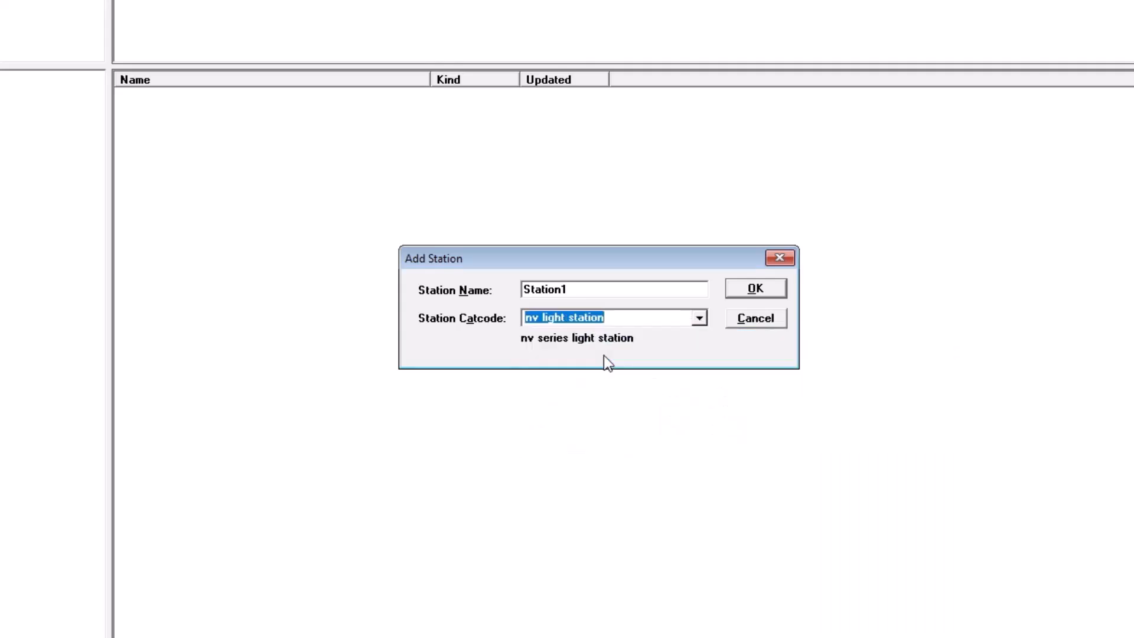
pyautogui.click(735, 290)
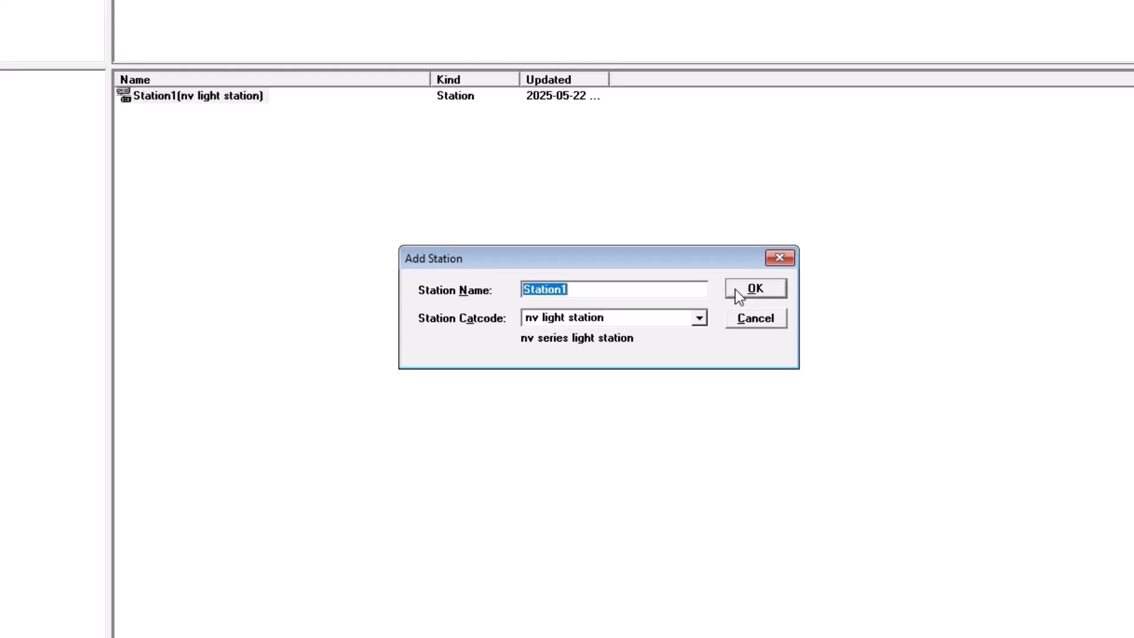
# - Add a second nv light station named Station2
pyautogui.click(650, 288)
pyautogui.press('BackSpace')
pyautogui.write('2')
pyautogui.click(770, 288)
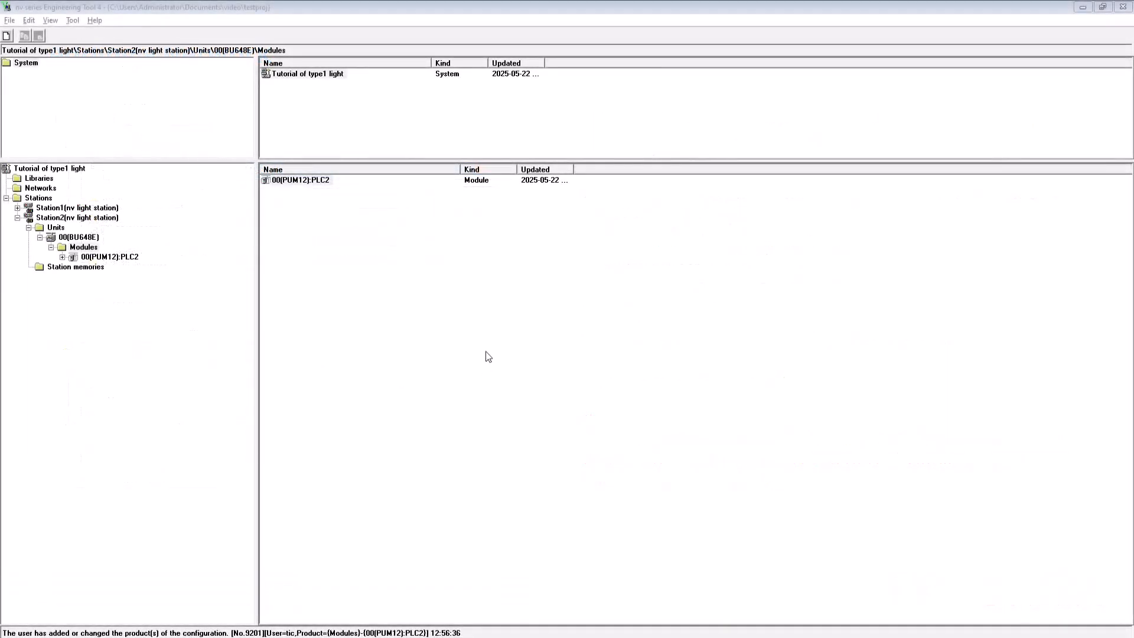
# - Add network number 1 with the EtherLAN catcode and the comment "Control Network1"
pyautogui.click(18, 207)
pyautogui.click(38, 189)
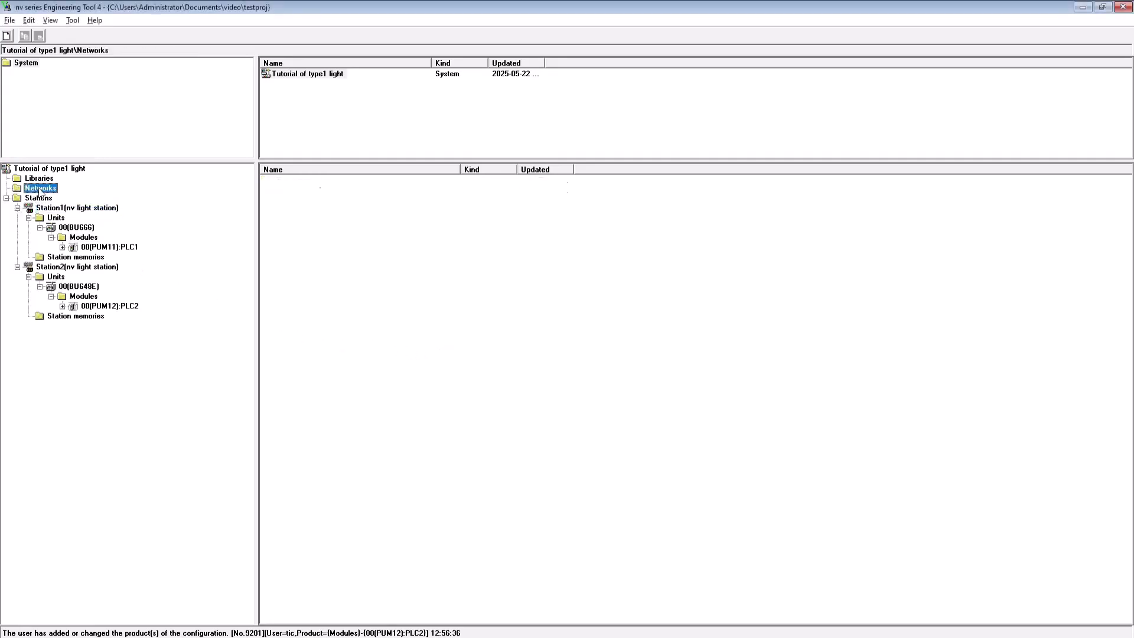
pyautogui.rightClick(46, 185)
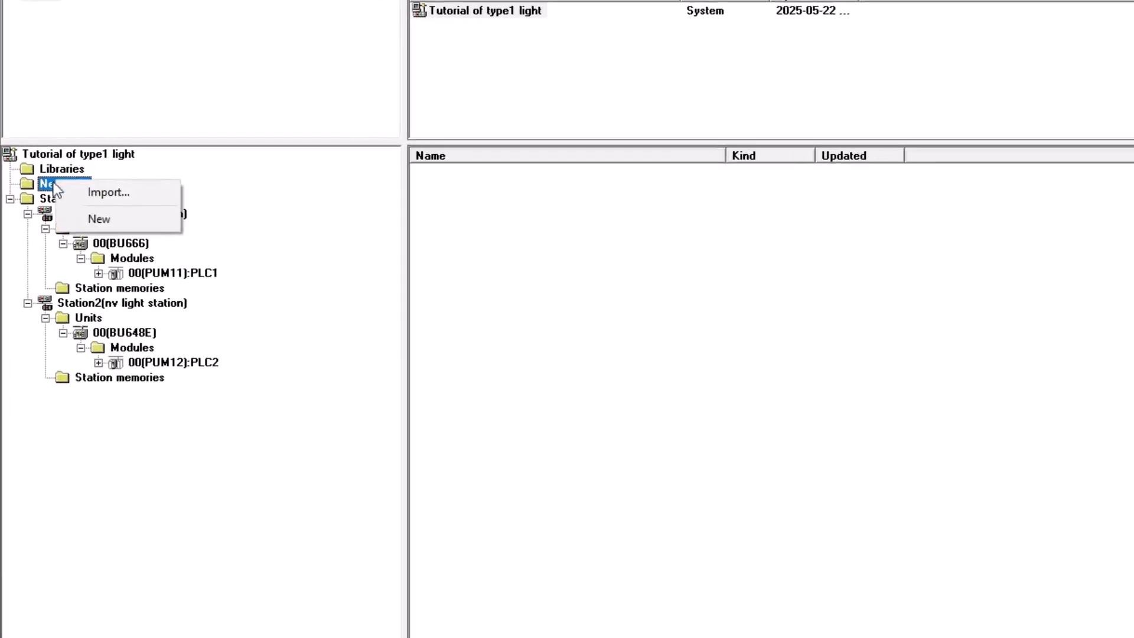
pyautogui.click(99, 219)
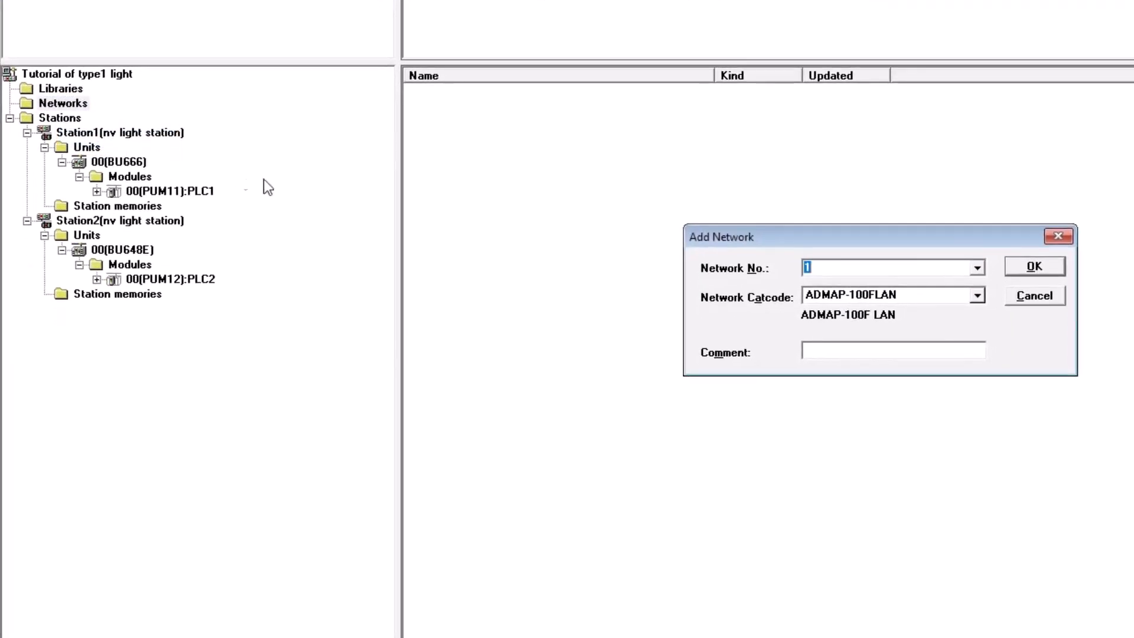
pyautogui.click(977, 296)
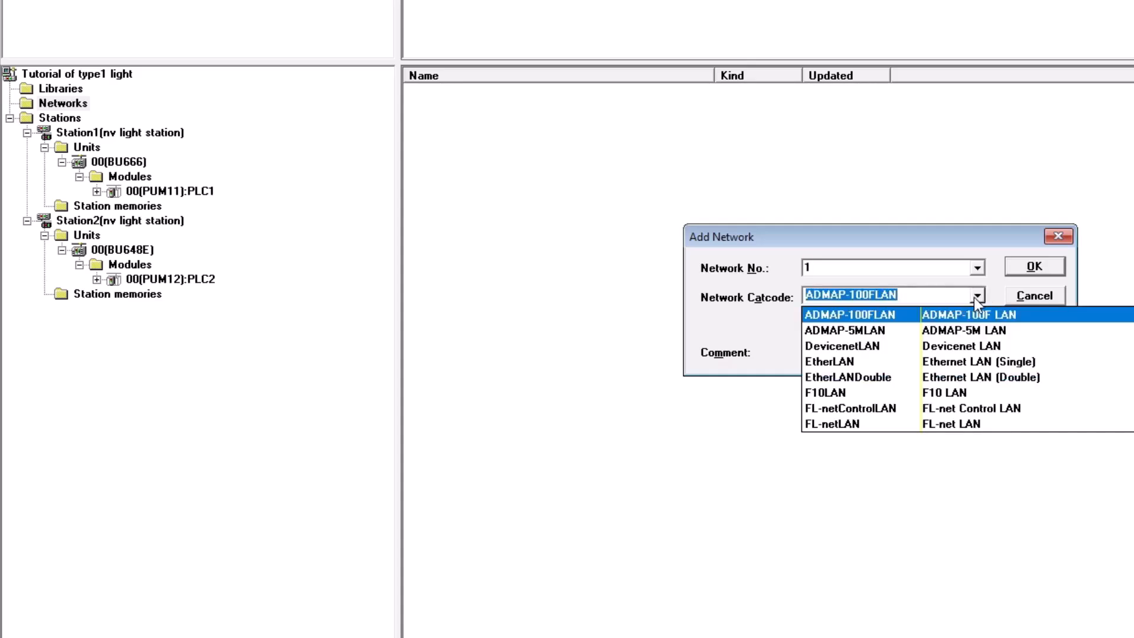
pyautogui.click(904, 367)
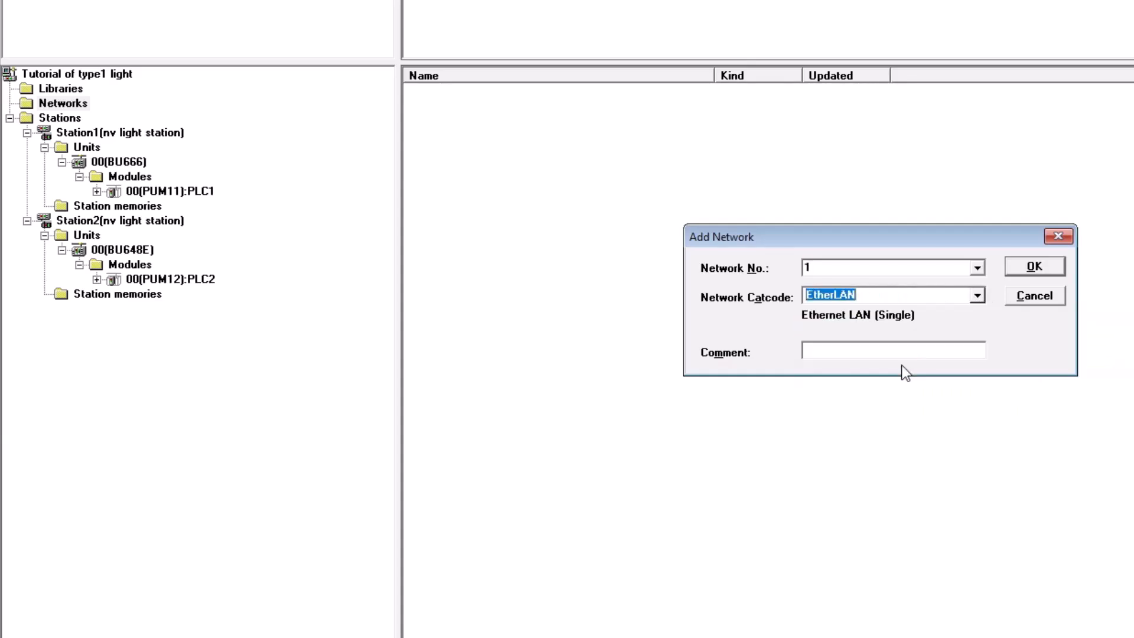
pyautogui.click(912, 350)
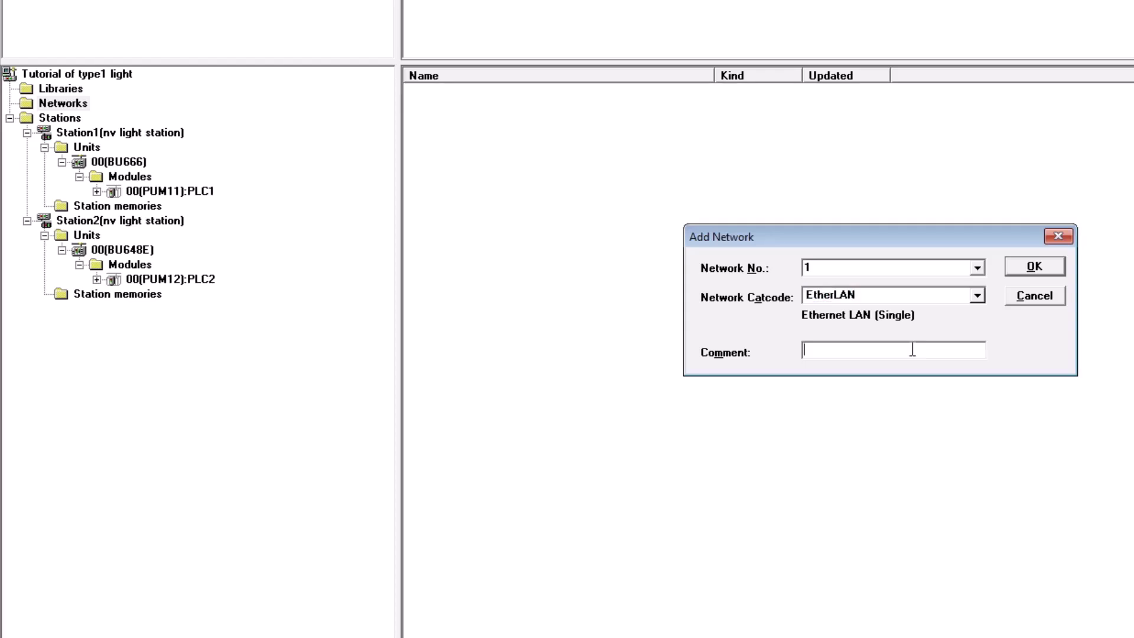
pyautogui.write('Control Network1')
pyautogui.click(1038, 267)
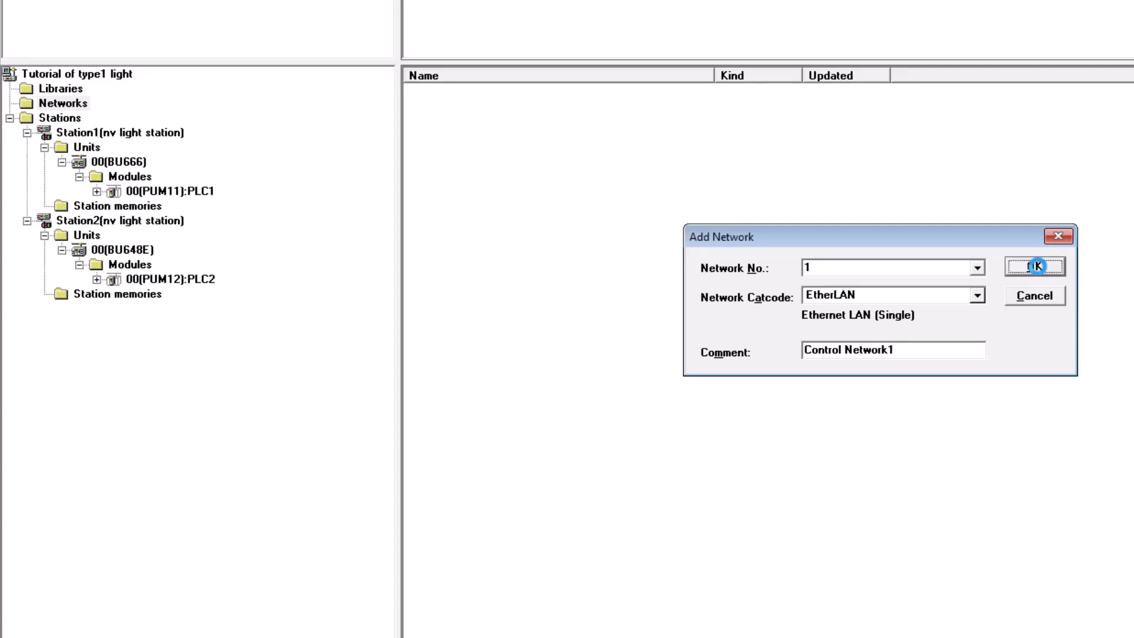
pyautogui.click(1057, 237)
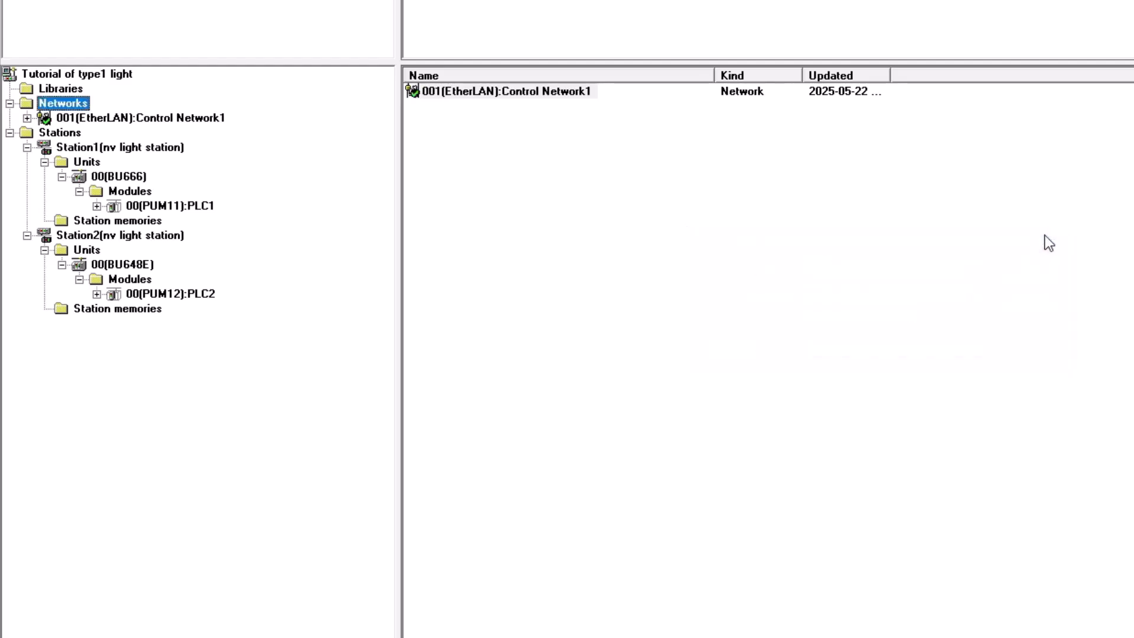
# - Add the Station1 and Station2 PUM modules as nodes 1 and 2 of Control Network1
pyautogui.click(26, 118)
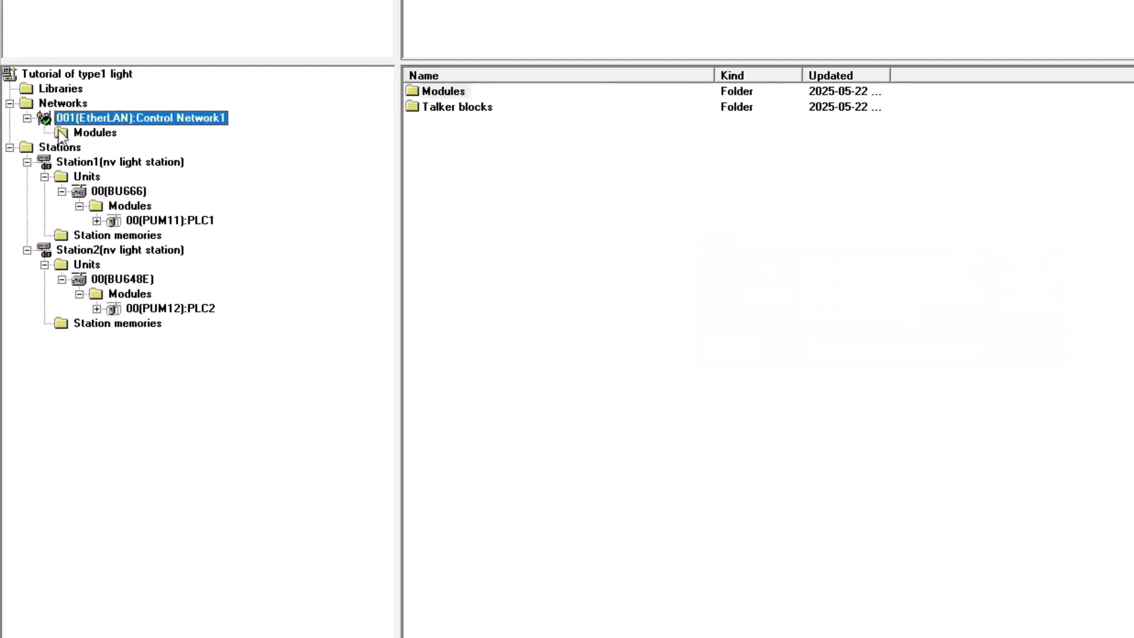
pyautogui.rightClick(98, 135)
pyautogui.click(111, 139)
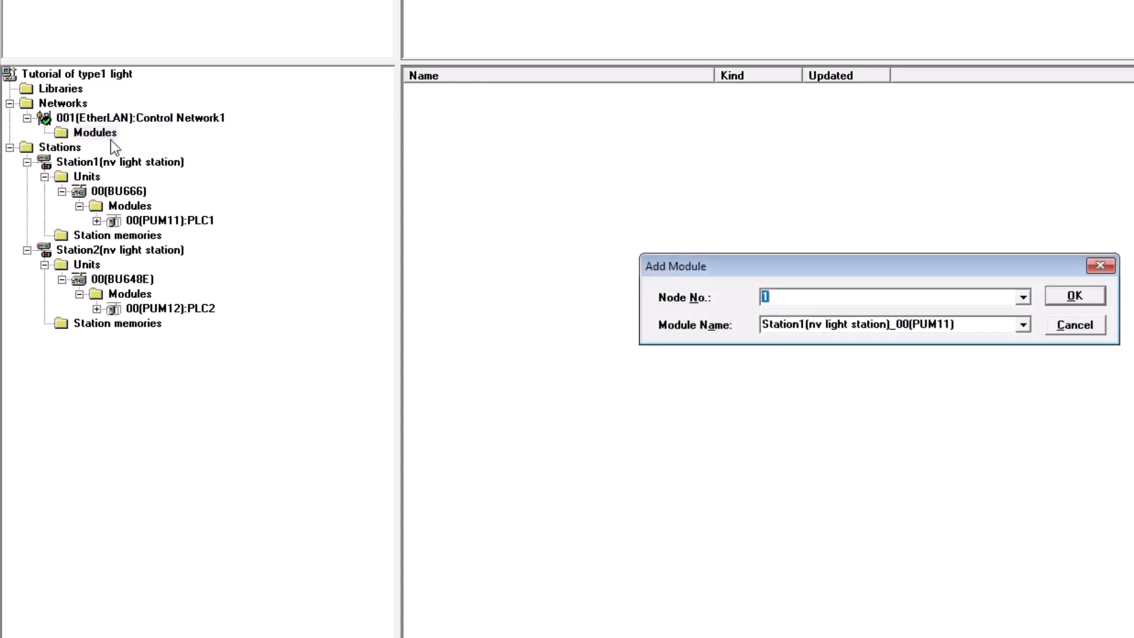
pyautogui.click(1059, 297)
pyautogui.click(1060, 296)
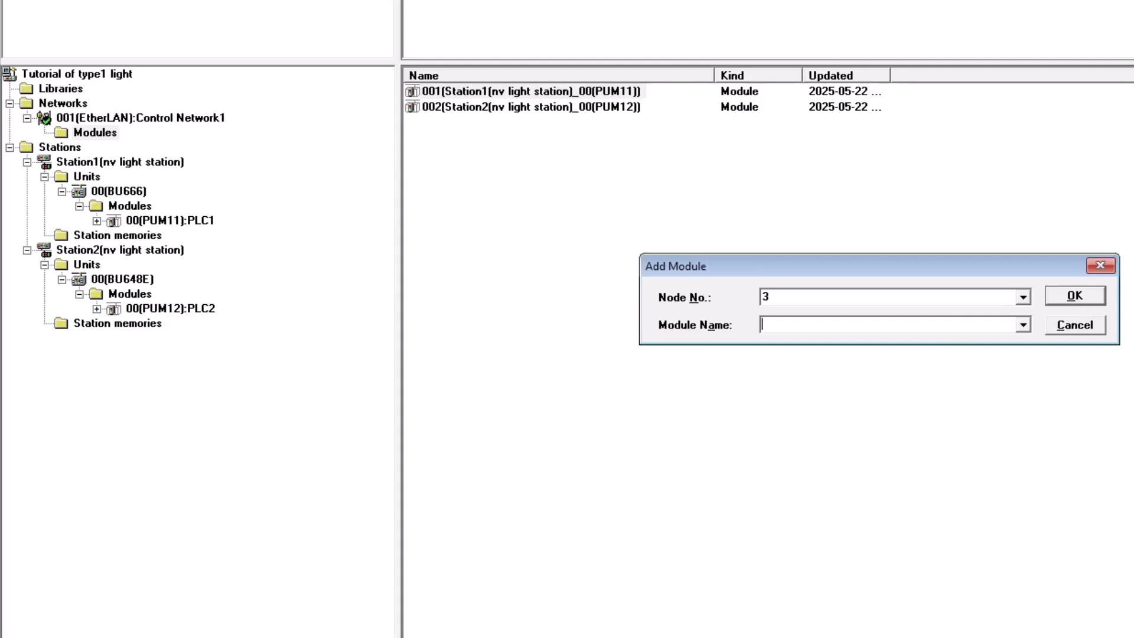
pyautogui.click(1091, 330)
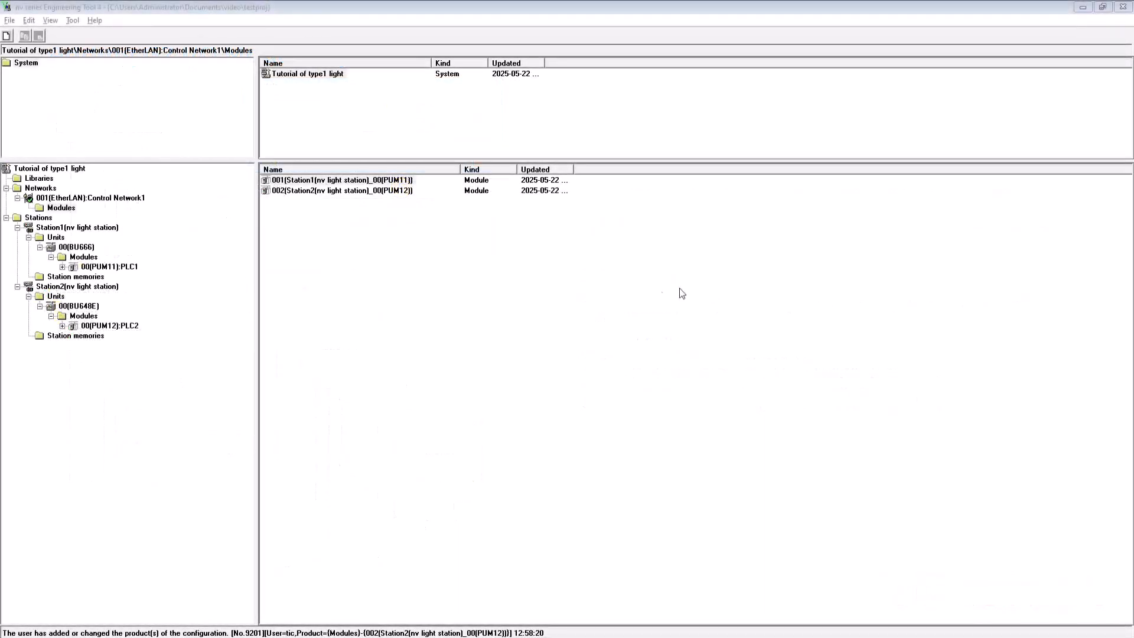
# - Add a DI634 module in slot 1 of Station1's unit
pyautogui.rightClick(75, 257)
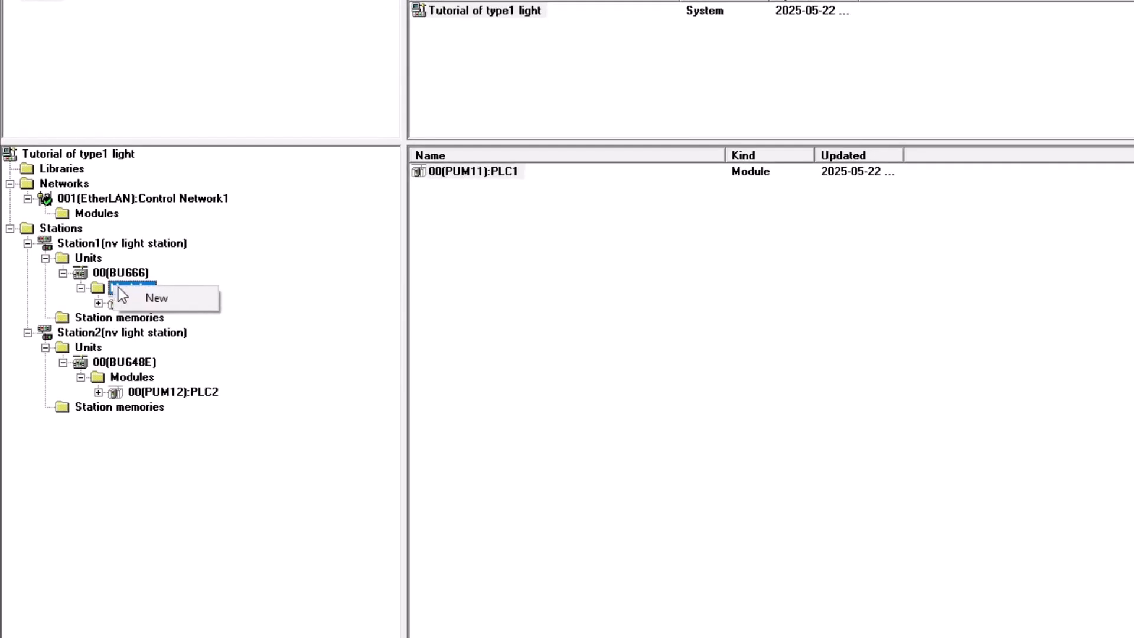
pyautogui.click(132, 299)
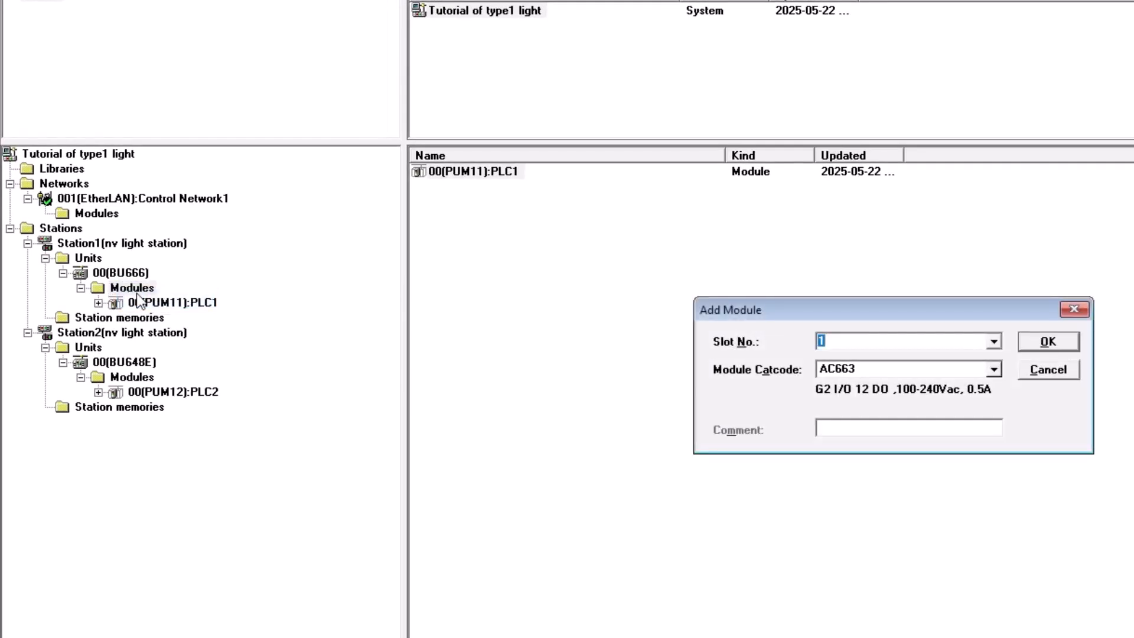
pyautogui.click(945, 369)
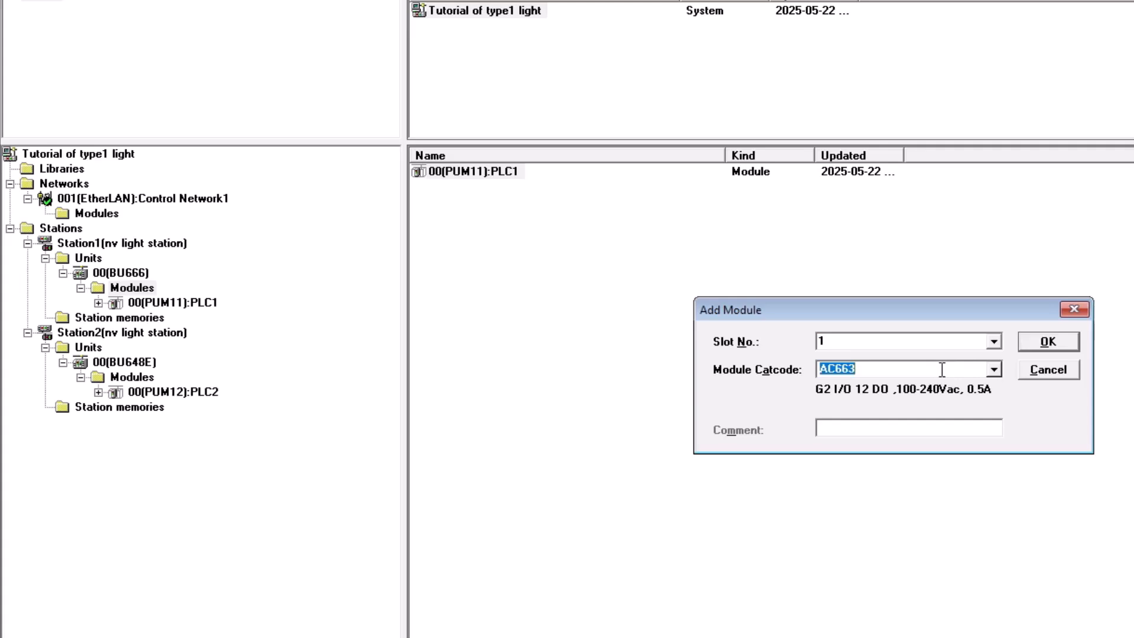
pyautogui.write('di')
pyautogui.press('BackSpace')
pyautogui.press('BackSpace')
pyautogui.write('DI')
pyautogui.press('BackSpace')
pyautogui.press('BackSpace')
pyautogui.write('DI')
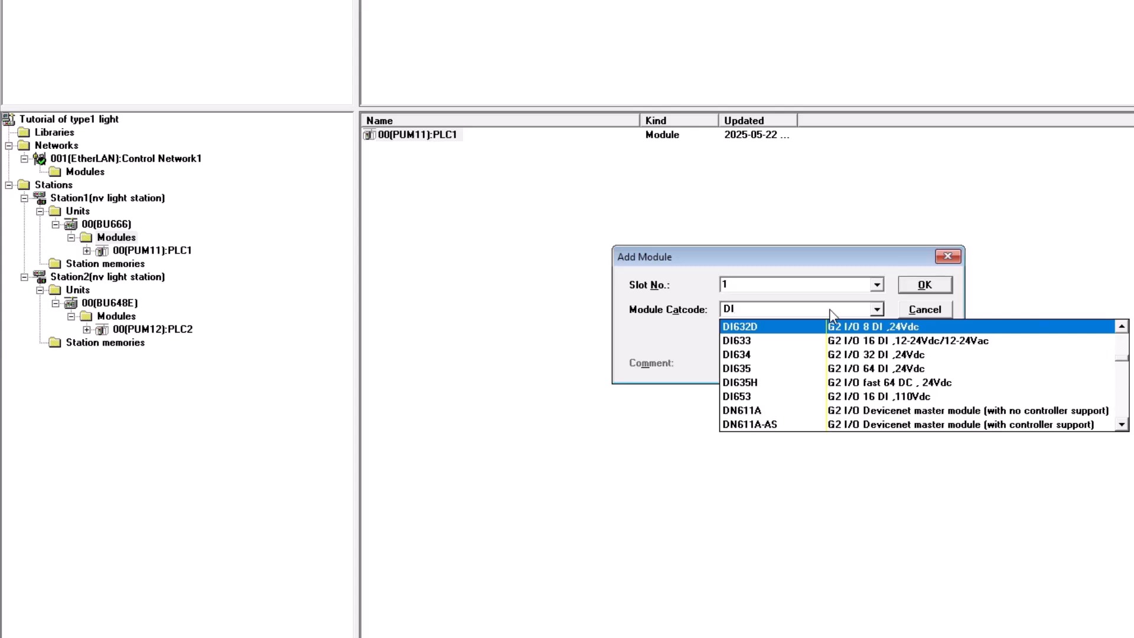
pyautogui.write('634')
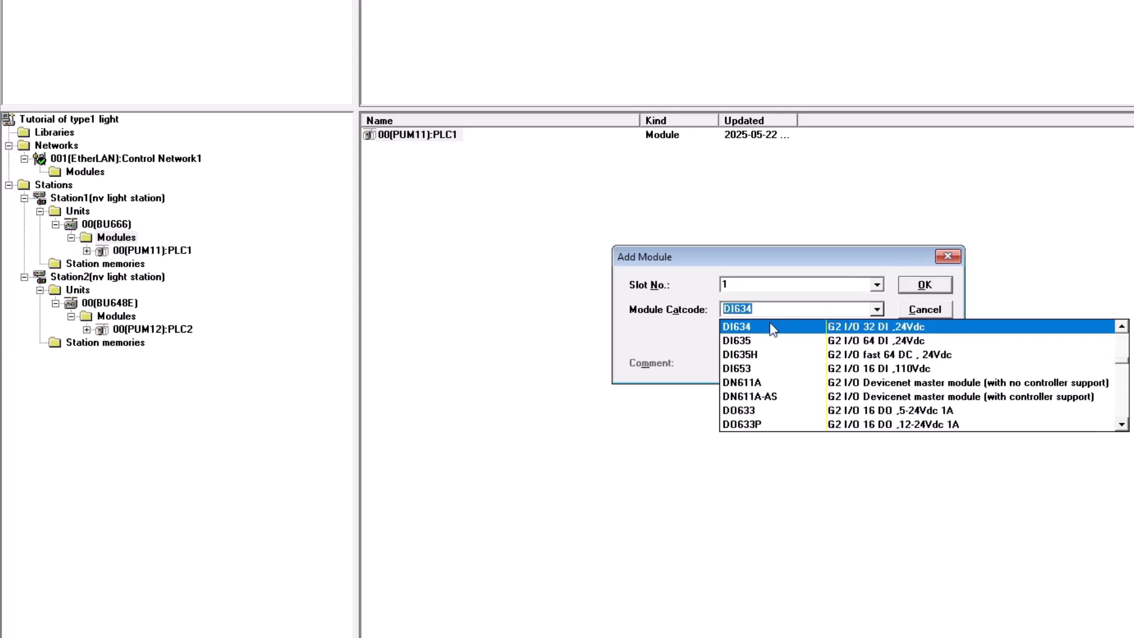
pyautogui.click(773, 326)
pyautogui.click(925, 285)
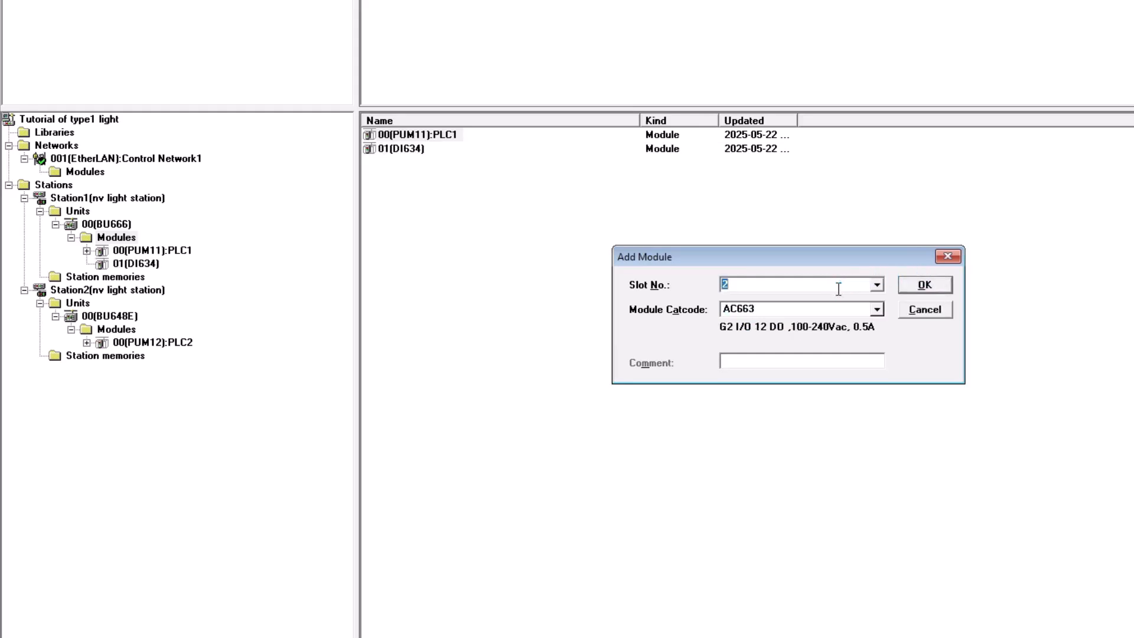
# - Add a DO634 module in slot 2 of Station1's unit
pyautogui.click(809, 309)
pyautogui.write('DD')
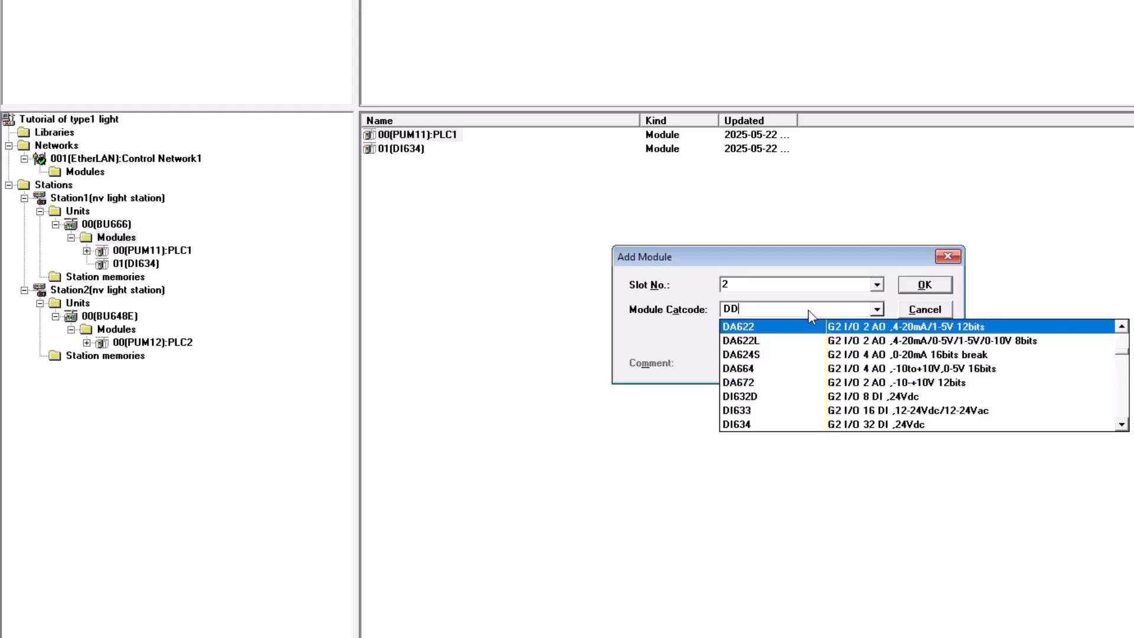
pyautogui.write('634')
pyautogui.press('BackSpace')
pyautogui.press('BackSpace')
pyautogui.press('BackSpace')
pyautogui.press('BackSpace')
pyautogui.write('O634')
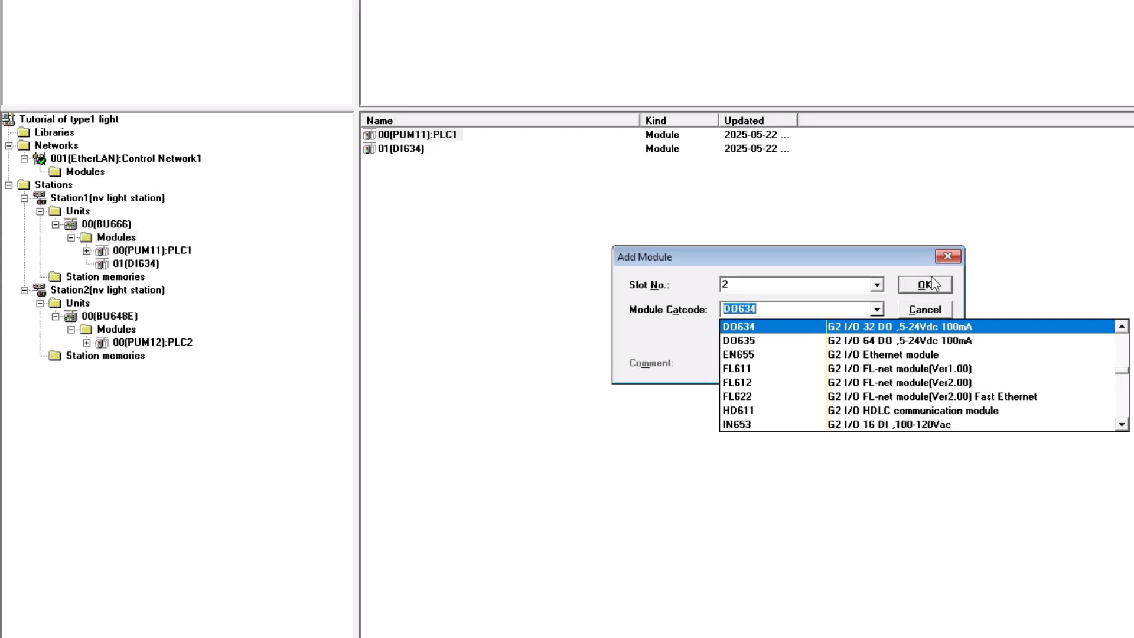
pyautogui.click(925, 284)
pyautogui.click(925, 285)
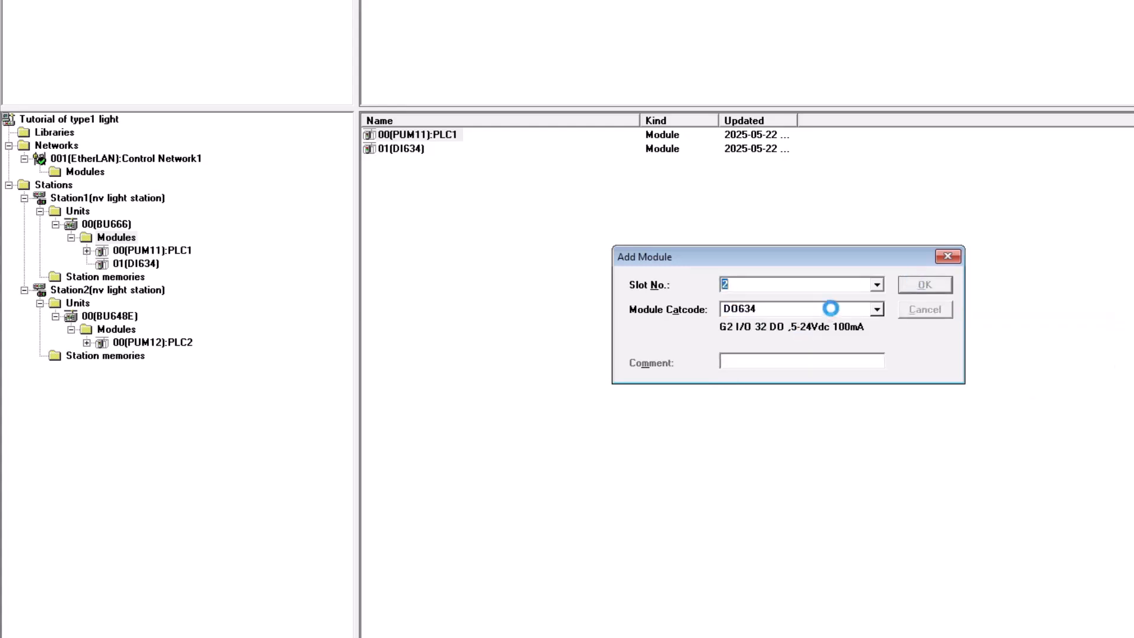
# - Add an AD668 module in slot 3 and a DA664 module in slot 4 of Station1's unit
pyautogui.write('AD668')
pyautogui.press('Return')
pyautogui.click(916, 286)
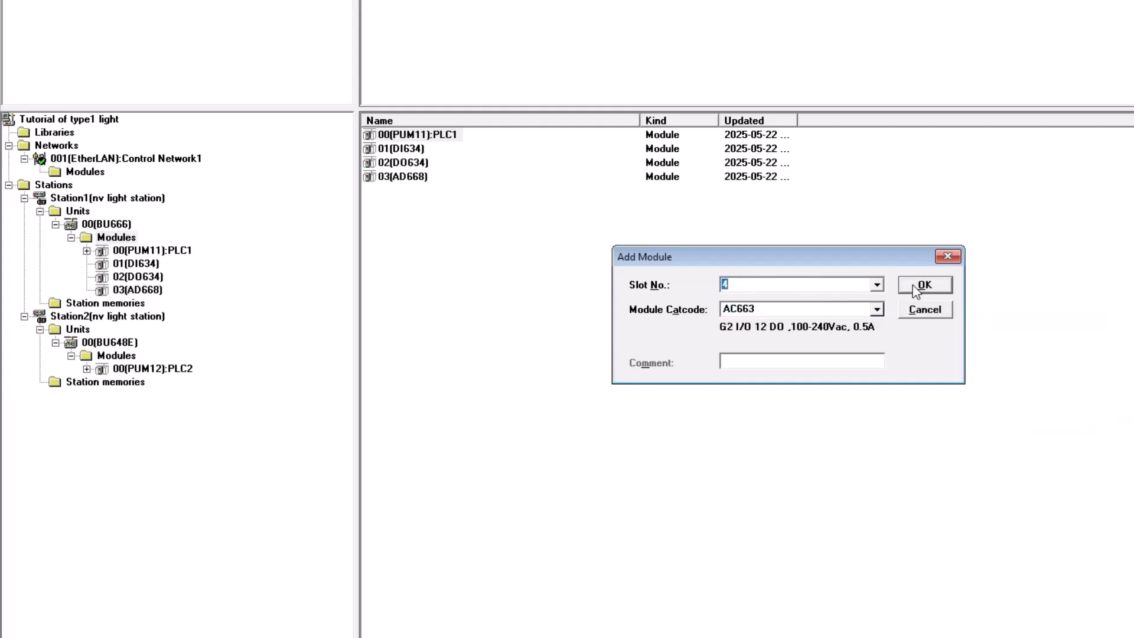
pyautogui.write('DA664')
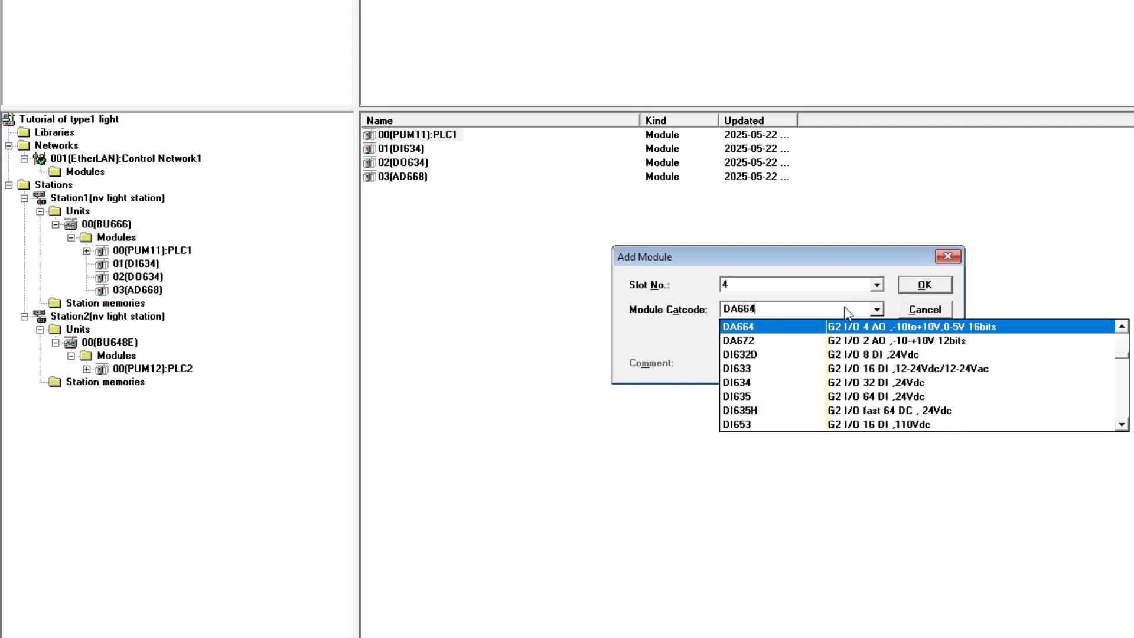
pyautogui.press('Return')
pyautogui.click(922, 284)
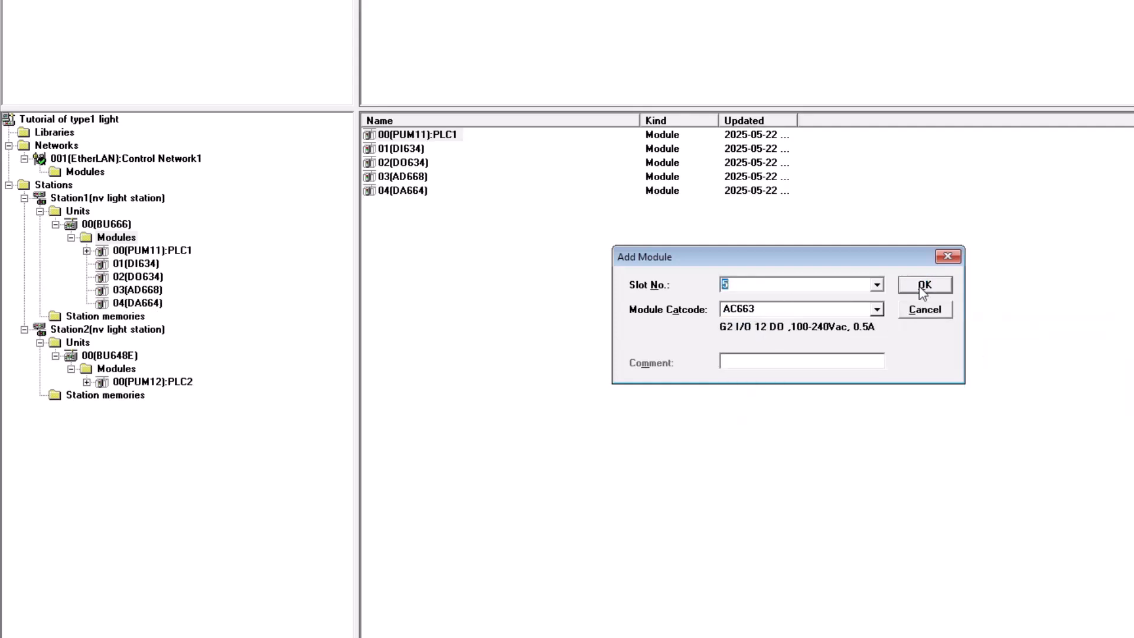
# - Add a G2Bus_V I/O node numbered 0 to the Bus folder of Station1's PUM11 PLC1 module
pyautogui.click(947, 256)
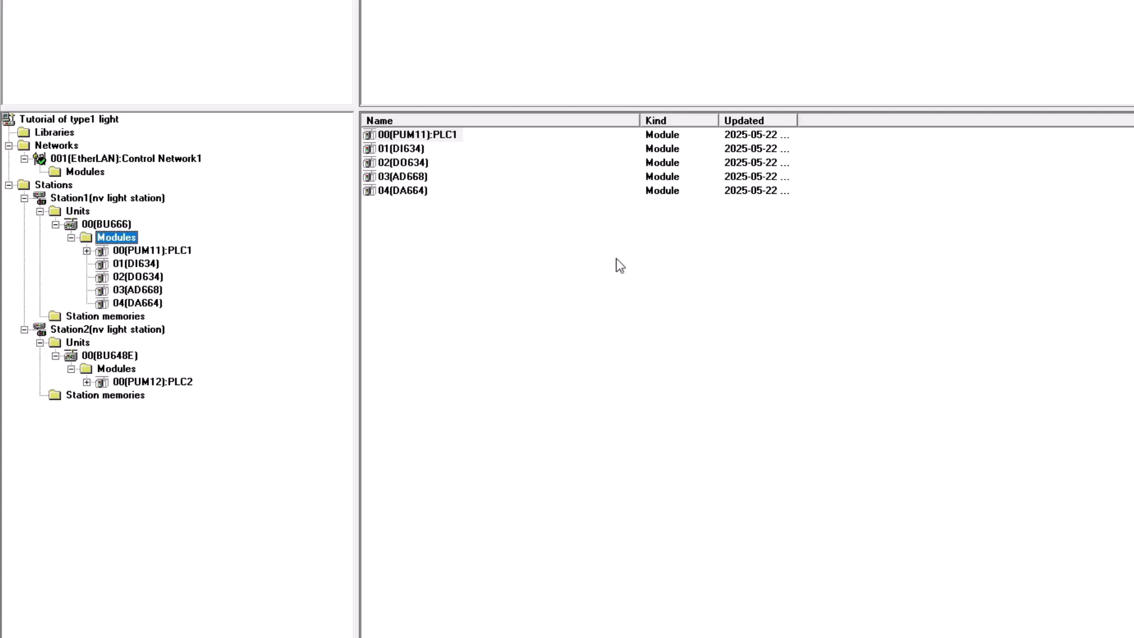
pyautogui.click(87, 254)
pyautogui.rightClick(137, 267)
pyautogui.click(159, 274)
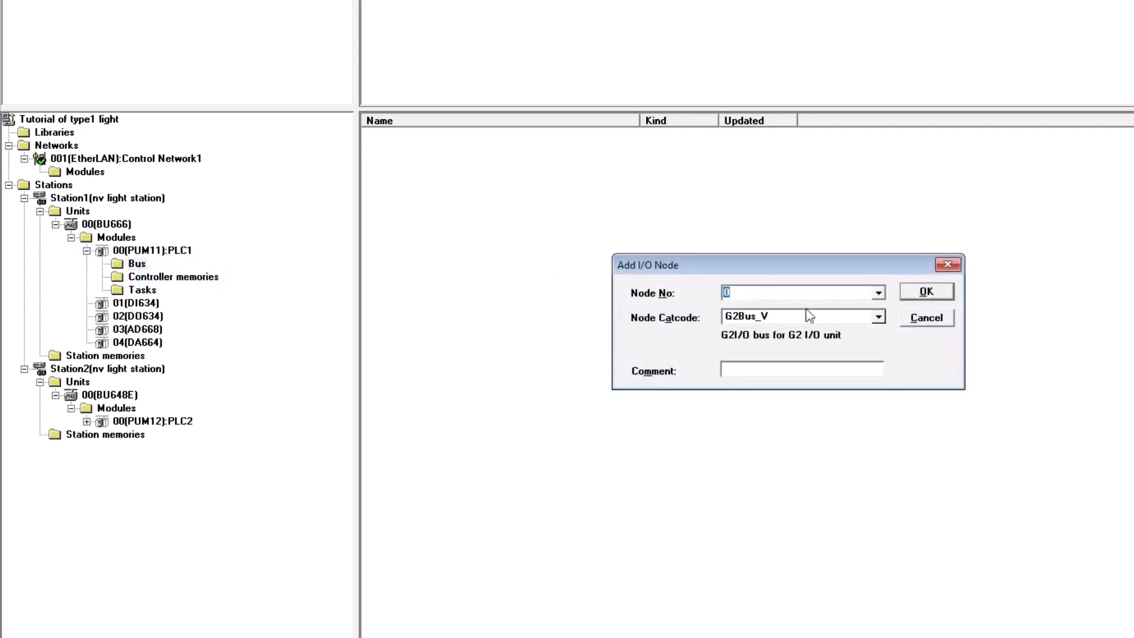
pyautogui.click(926, 293)
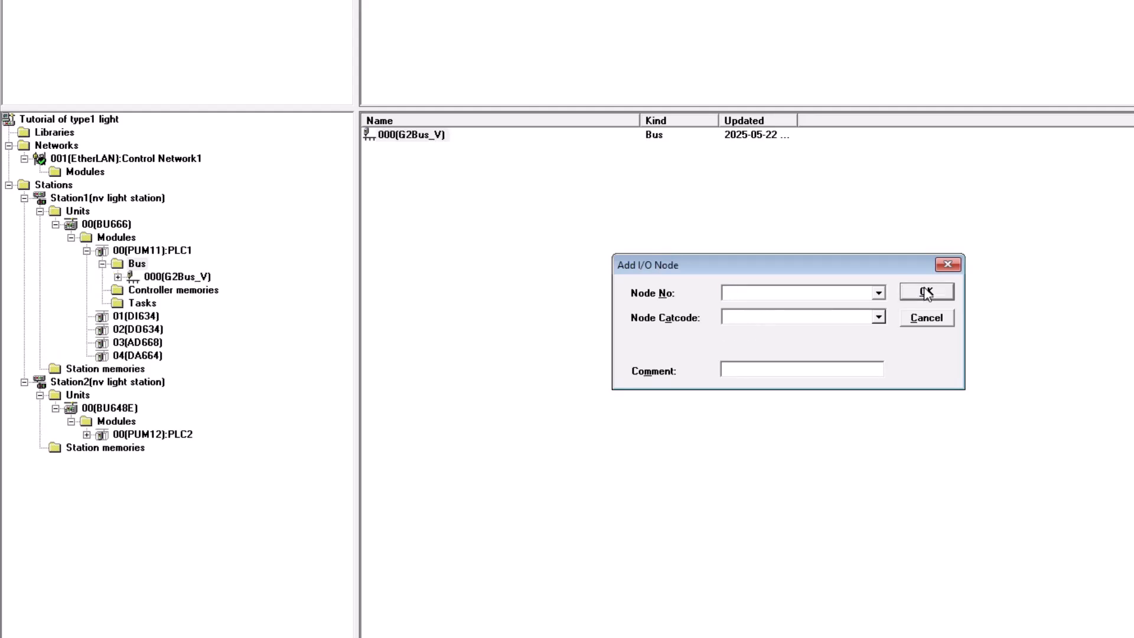
pyautogui.click(951, 266)
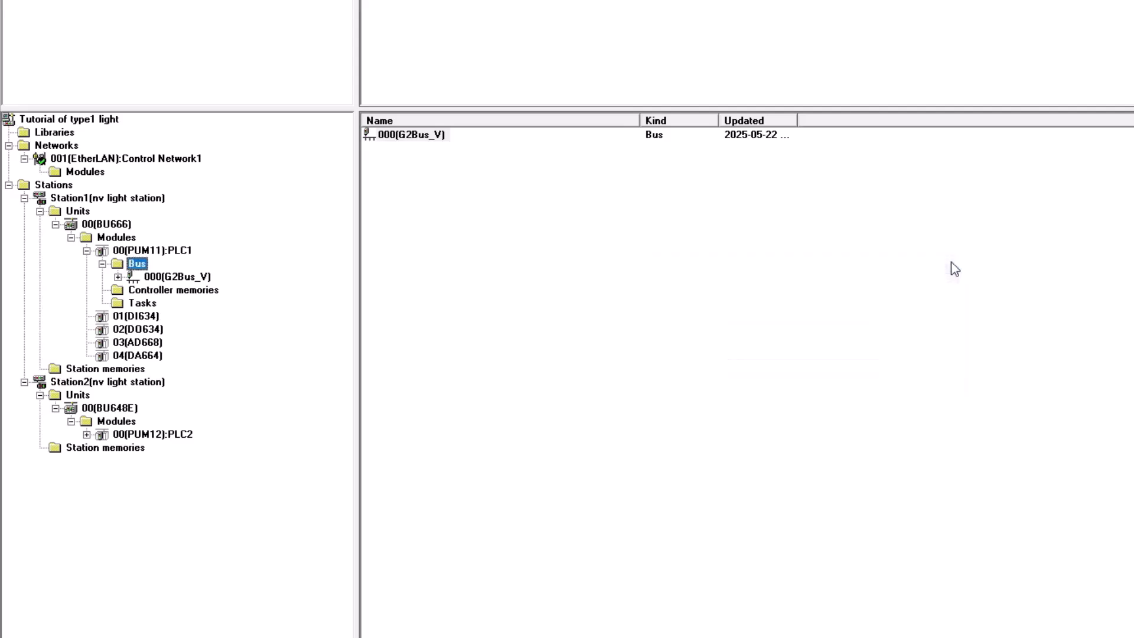
# - Add a BU668_E unit numbered 1 under the G2Bus_V node's Units folder
pyautogui.click(116, 277)
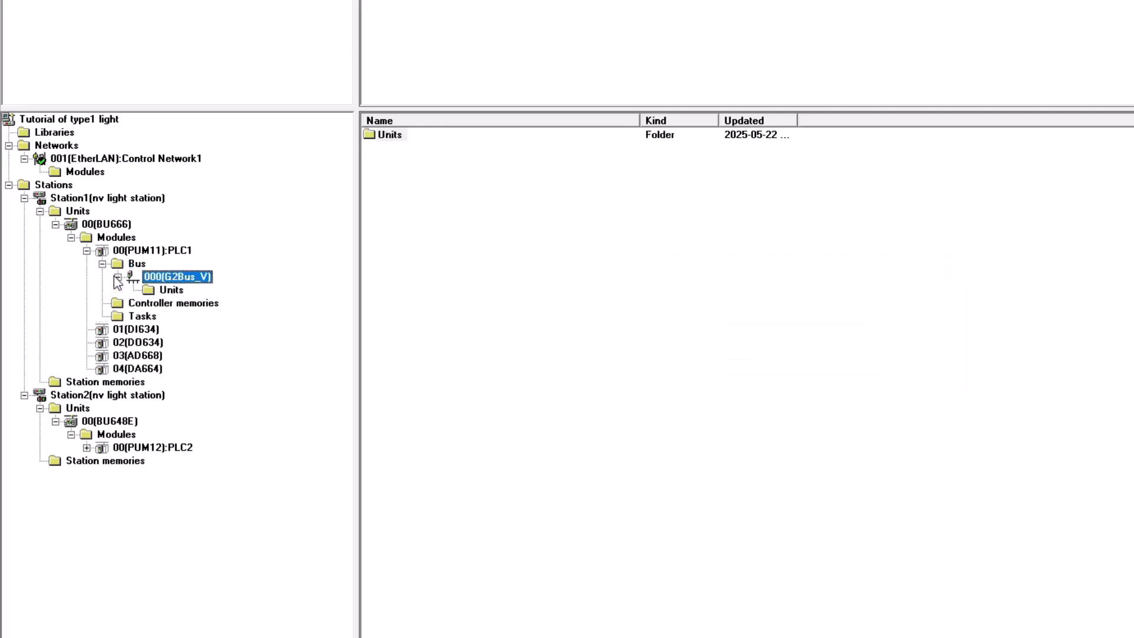
pyautogui.click(169, 290)
pyautogui.rightClick(169, 291)
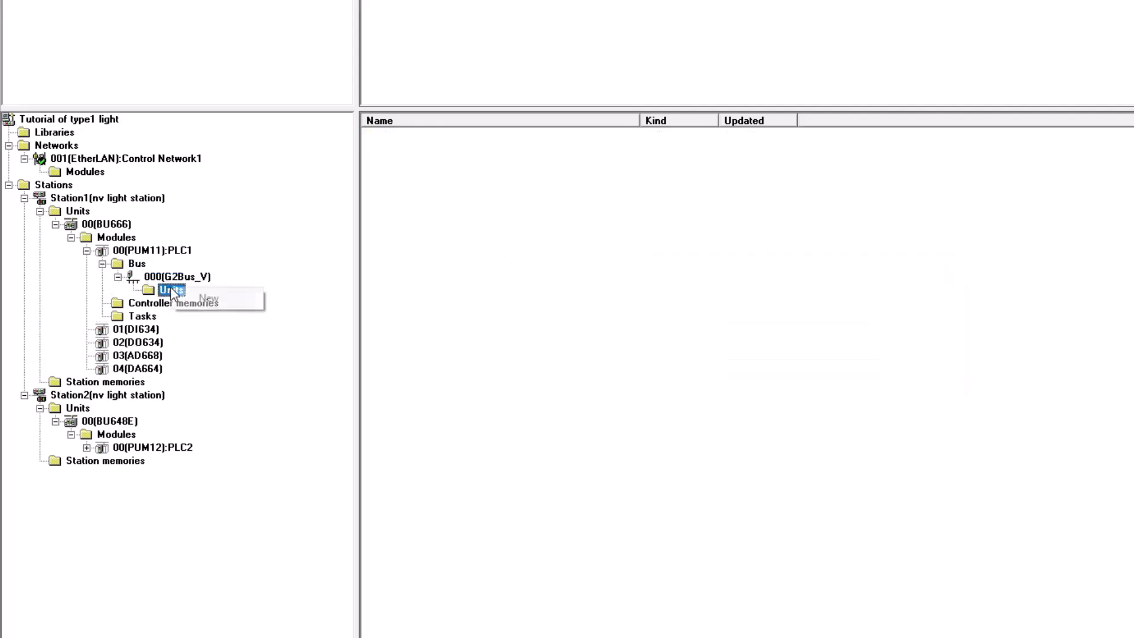
pyautogui.click(206, 298)
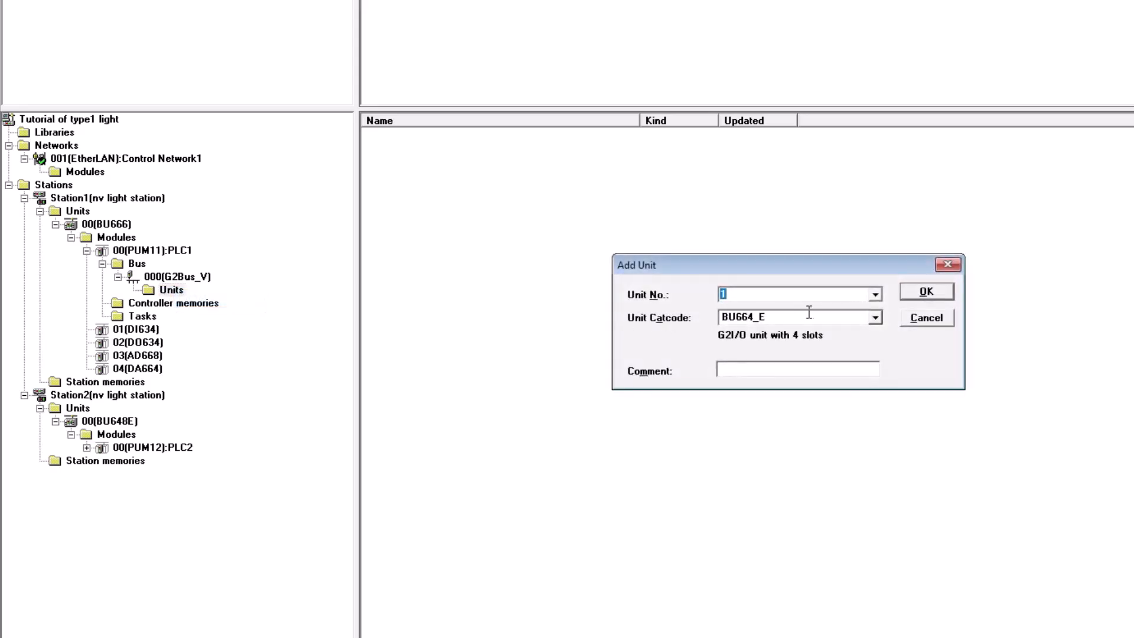
pyautogui.click(877, 318)
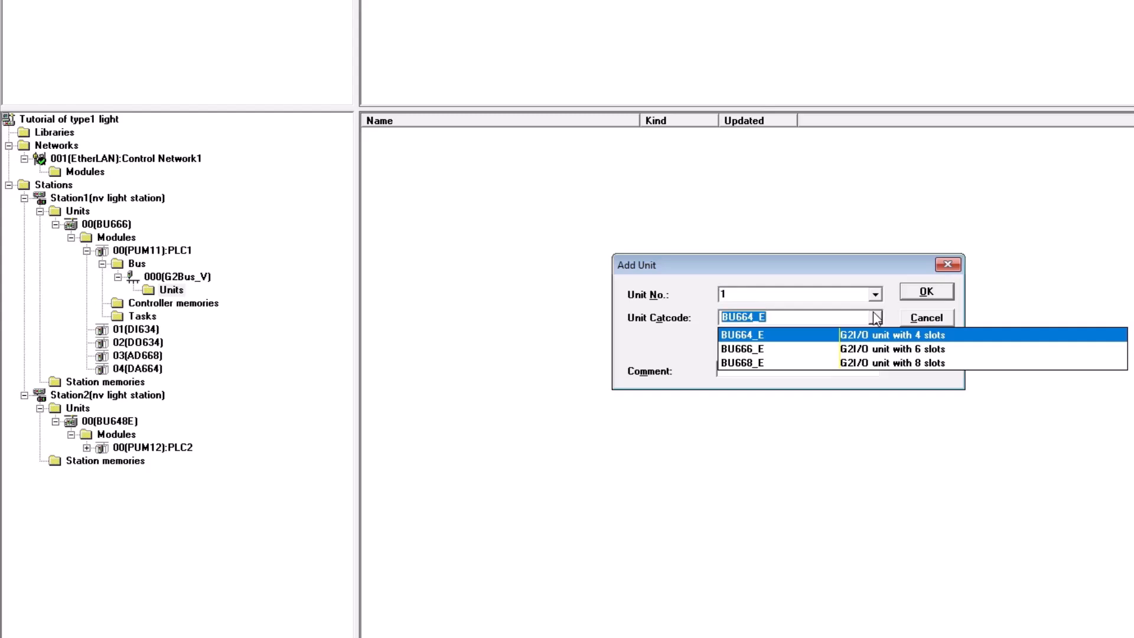
pyautogui.click(788, 362)
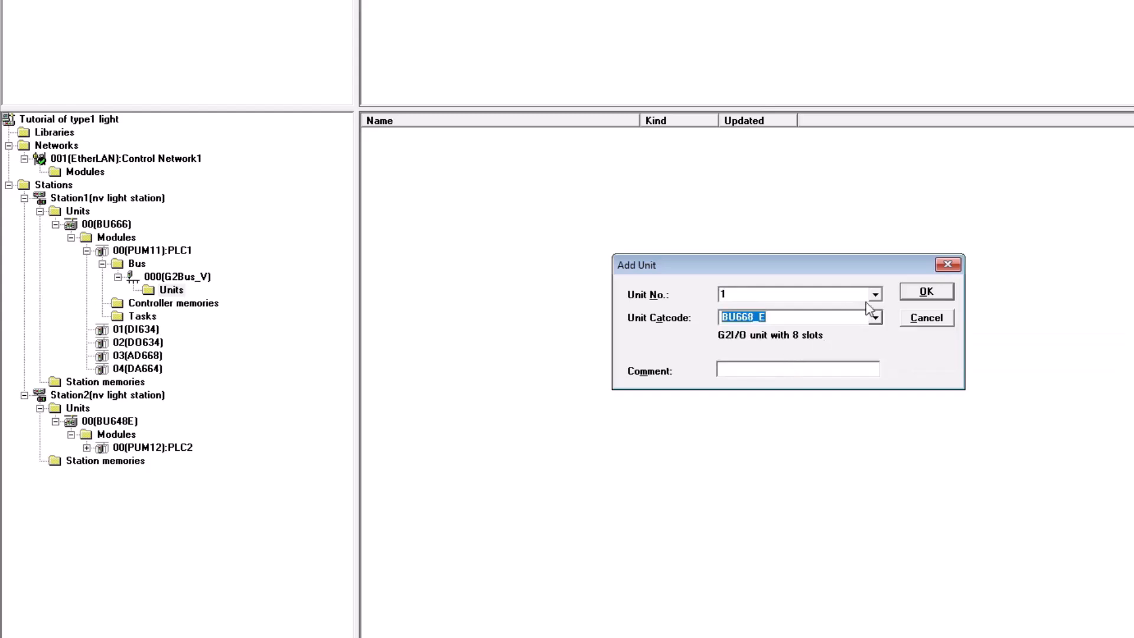
pyautogui.click(926, 292)
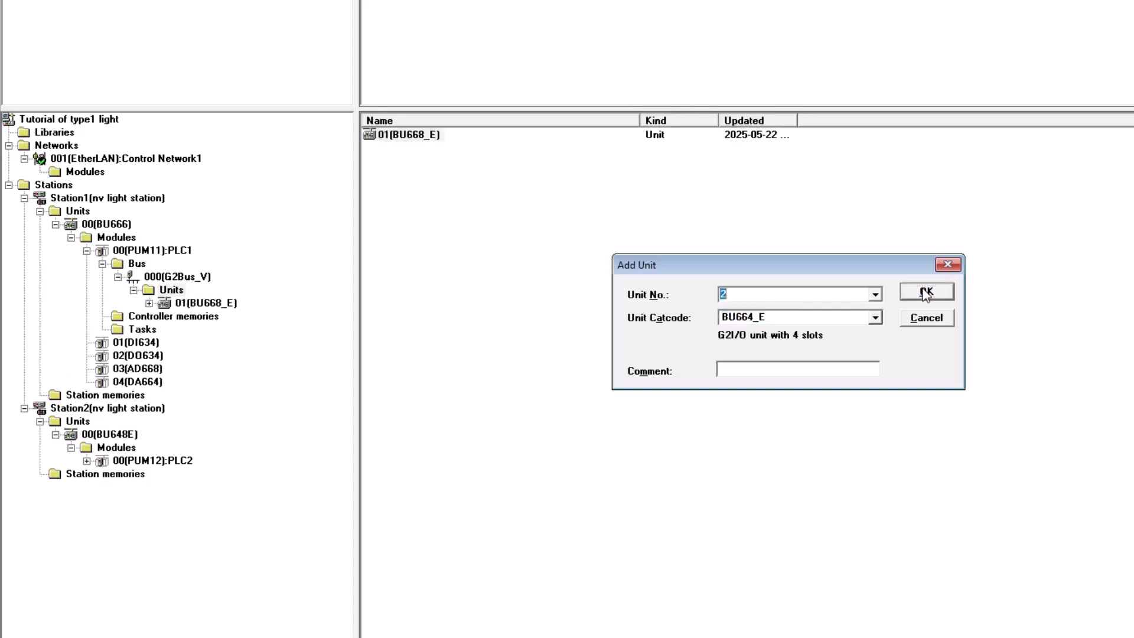
pyautogui.click(947, 264)
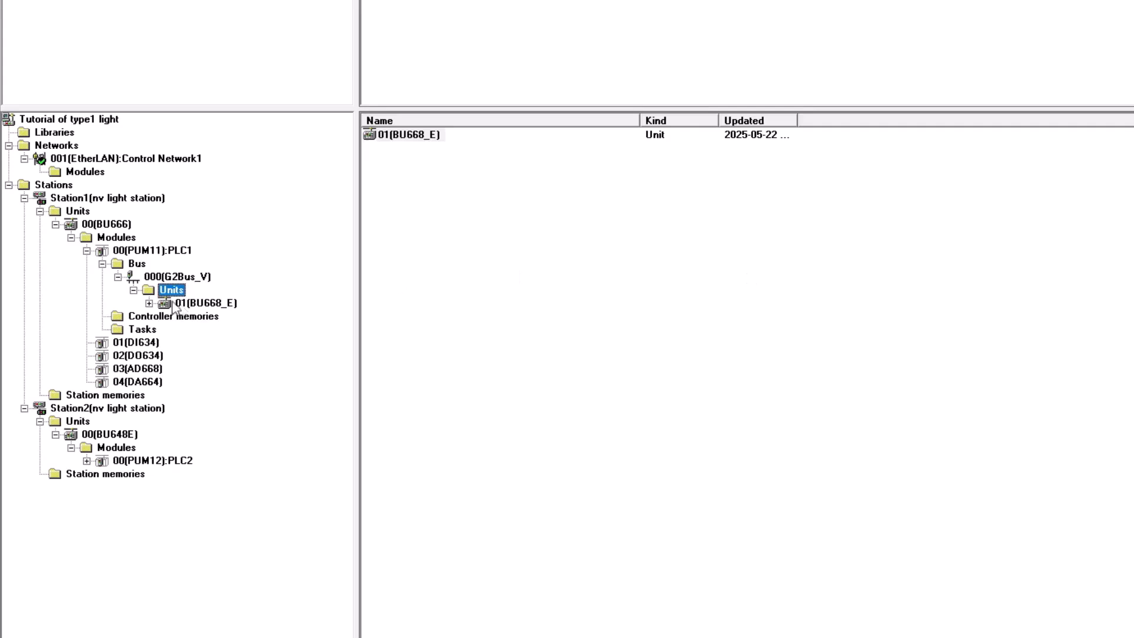
# - Add a DI634 module in slot 1 and a DO634 module in slot 2 of the BU668_E unit
pyautogui.click(149, 303)
pyautogui.click(192, 318)
pyautogui.rightClick(207, 317)
pyautogui.click(234, 323)
pyautogui.click(876, 285)
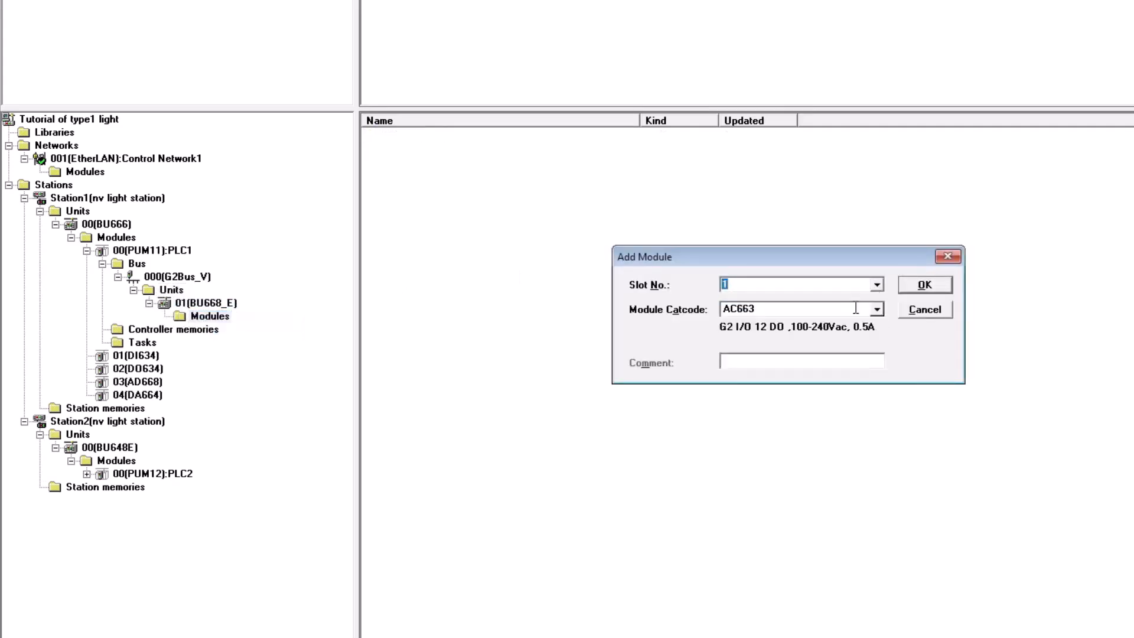
pyautogui.click(850, 307)
pyautogui.click(876, 310)
pyautogui.write('DI634')
pyautogui.press('Return')
pyautogui.press('Return')
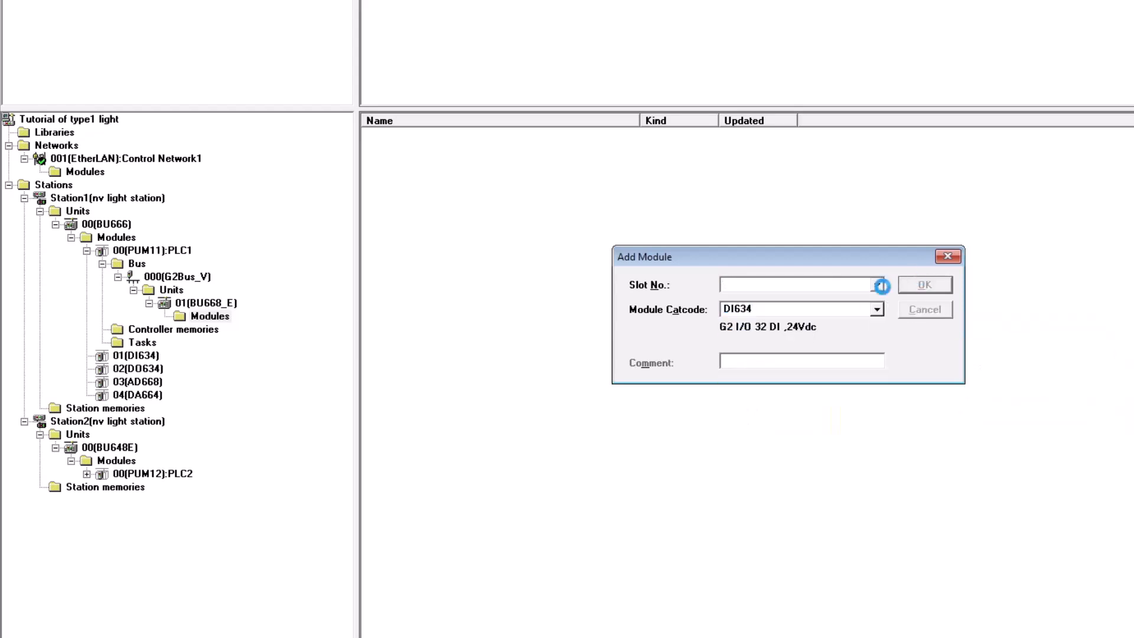
pyautogui.click(876, 310)
pyautogui.write('DO634')
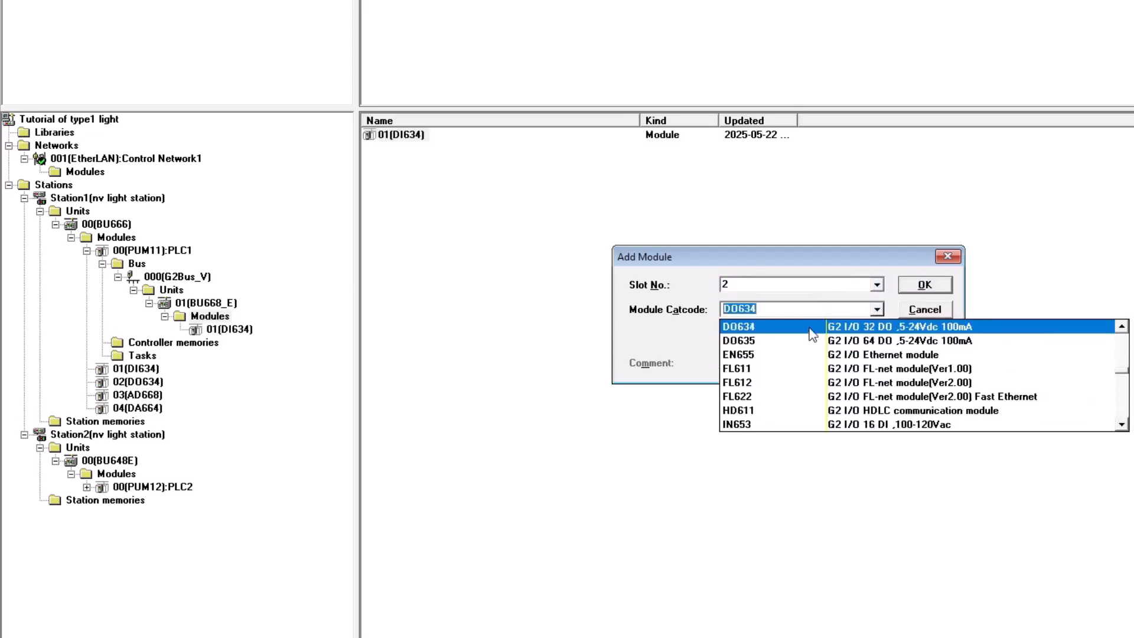
pyautogui.press('Return')
pyautogui.press('Return')
pyautogui.click(948, 257)
pyautogui.click(877, 400)
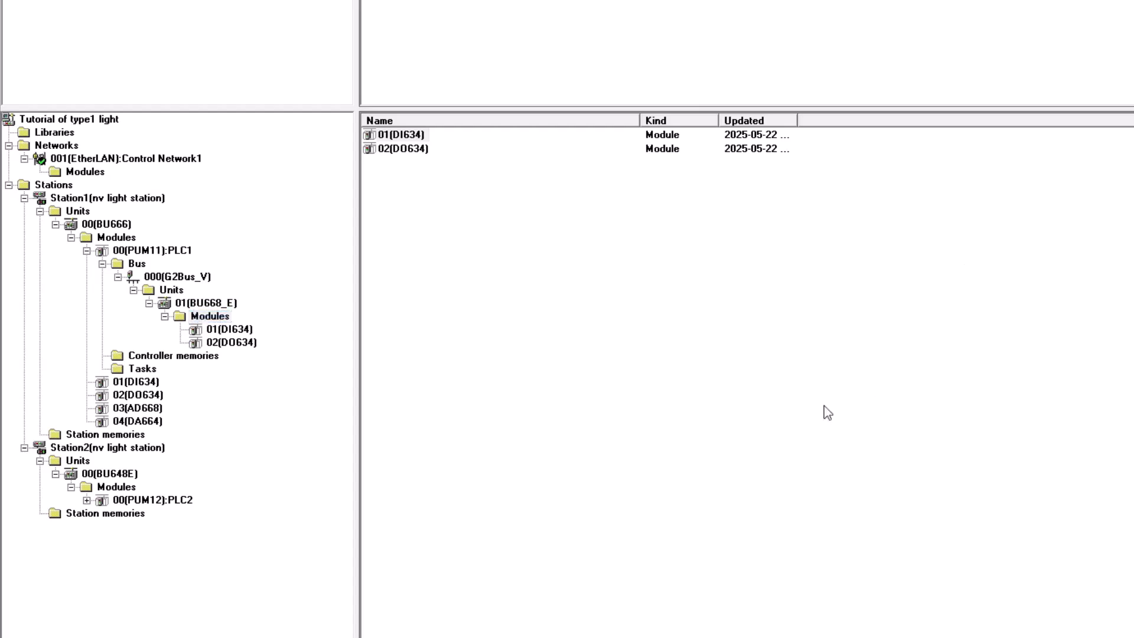
# - Add a DI634 module in slot 1 and a DO634 module in slot 2 of Station2's BU648E unit
pyautogui.click(117, 486)
pyautogui.click(876, 309)
pyautogui.write('DI634')
pyautogui.press('Return')
pyautogui.click(924, 285)
pyautogui.click(876, 309)
pyautogui.write('DO634')
pyautogui.press('Return')
pyautogui.click(924, 286)
pyautogui.click(947, 257)
# - Add GA922-U2 I/O nodes 003 and 004 to Station2's PLC2 bus and insert a BU664_E unit numbered 0
pyautogui.click(87, 500)
pyautogui.rightClick(140, 515)
pyautogui.click(194, 548)
pyautogui.click(925, 290)
pyautogui.rightClick(163, 541)
pyautogui.click(195, 555)
pyautogui.click(872, 316)
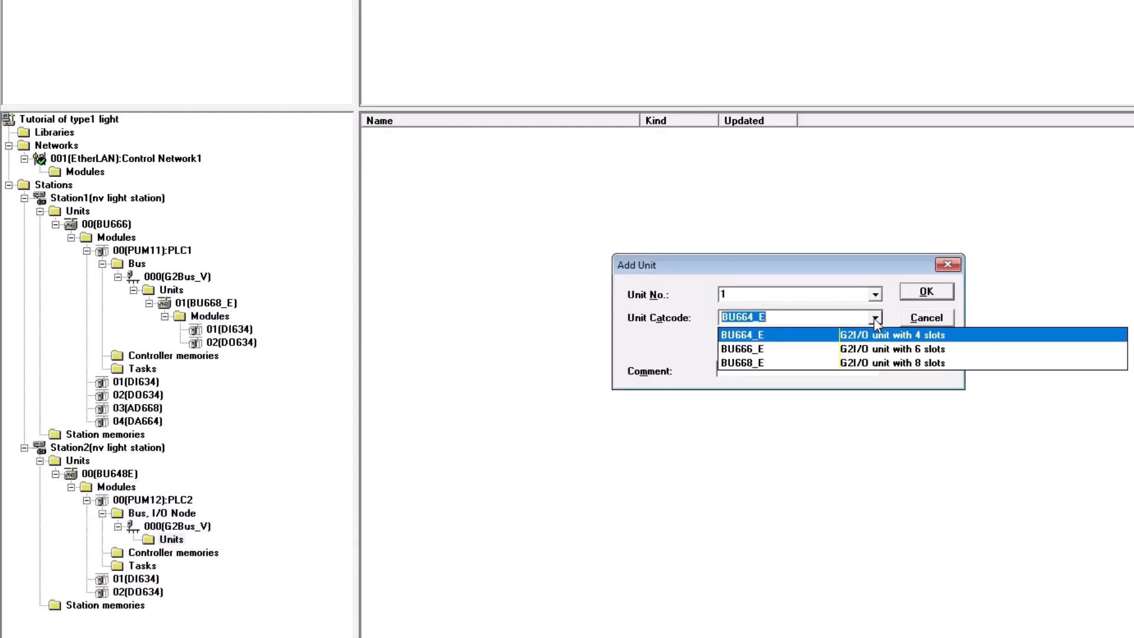
pyautogui.click(873, 316)
pyautogui.write('GA922')
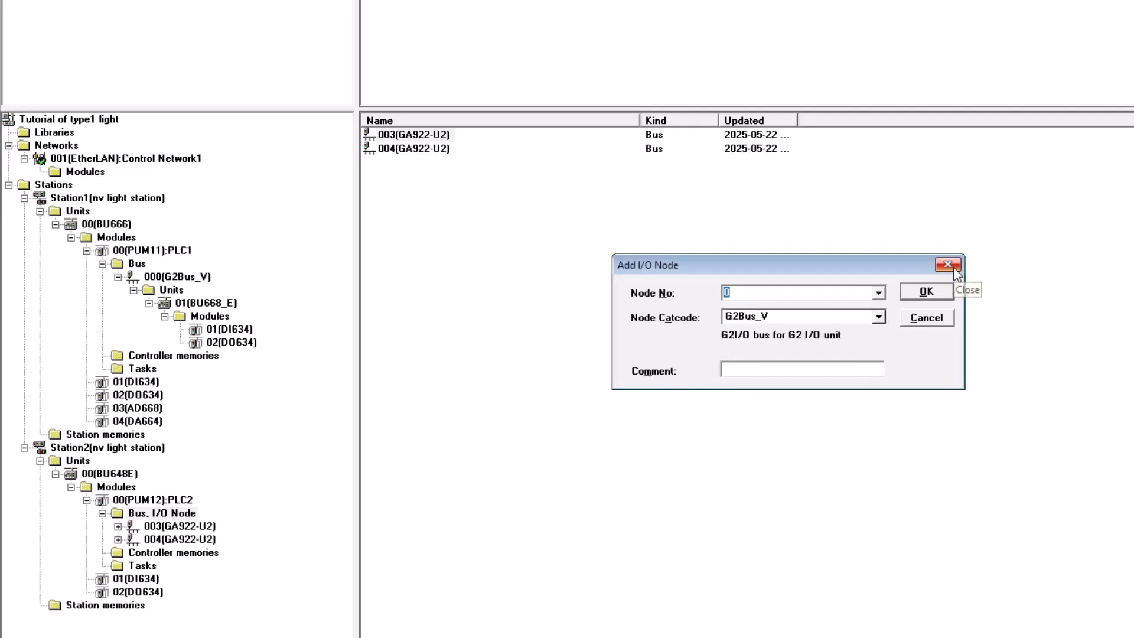
pyautogui.click(948, 265)
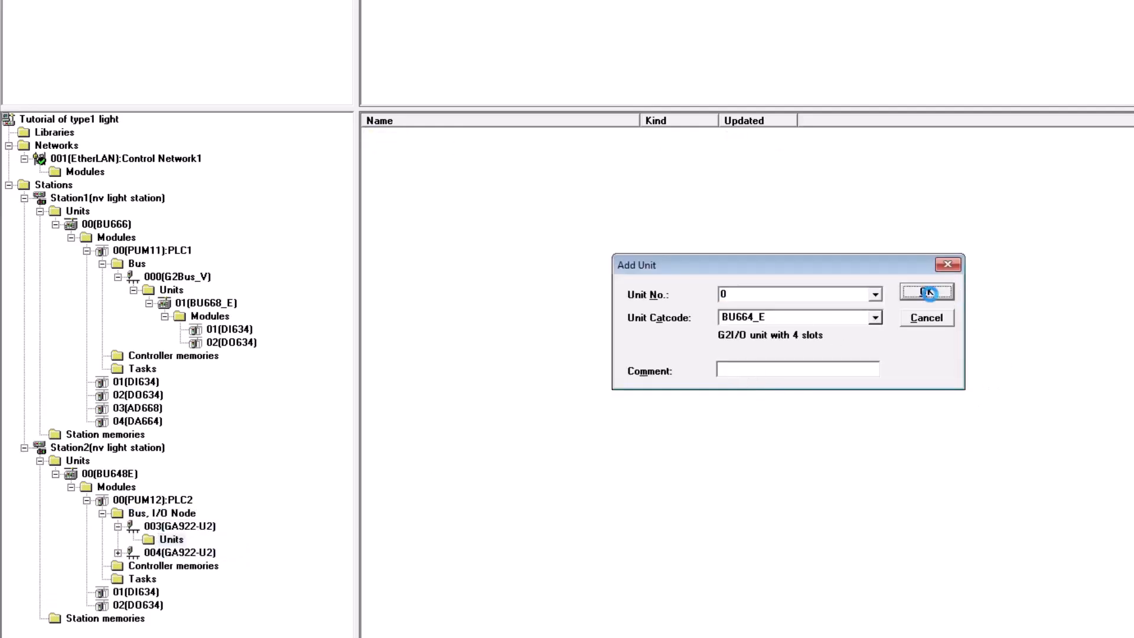
pyautogui.click(926, 292)
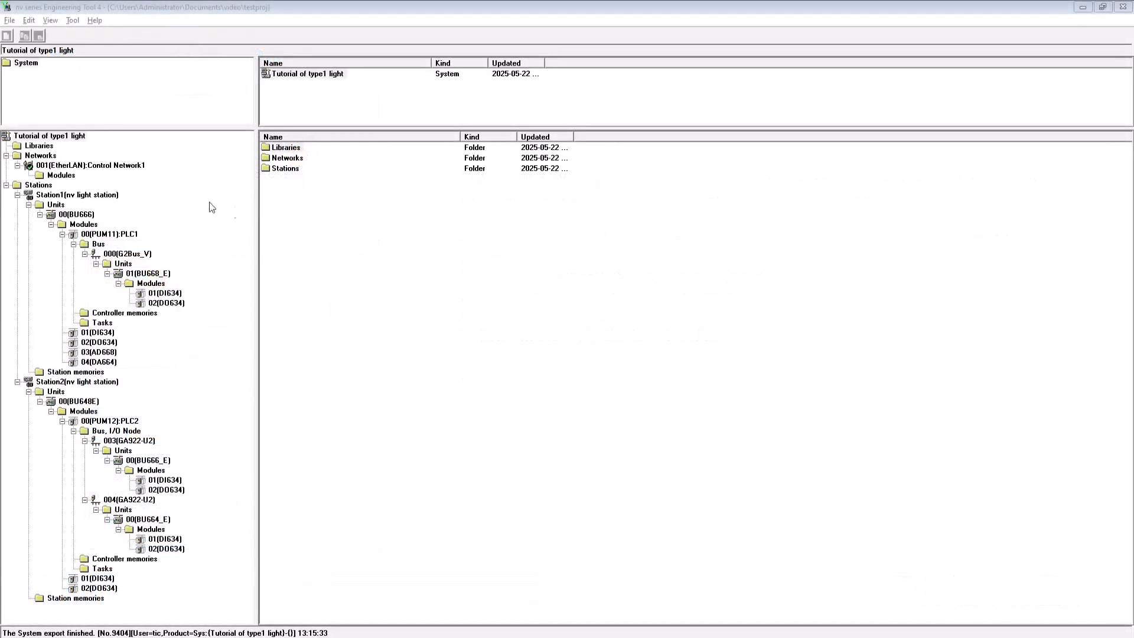
# - Export the Tutorial of type1 light system to the Desktop folder
pyautogui.rightClick(44, 135)
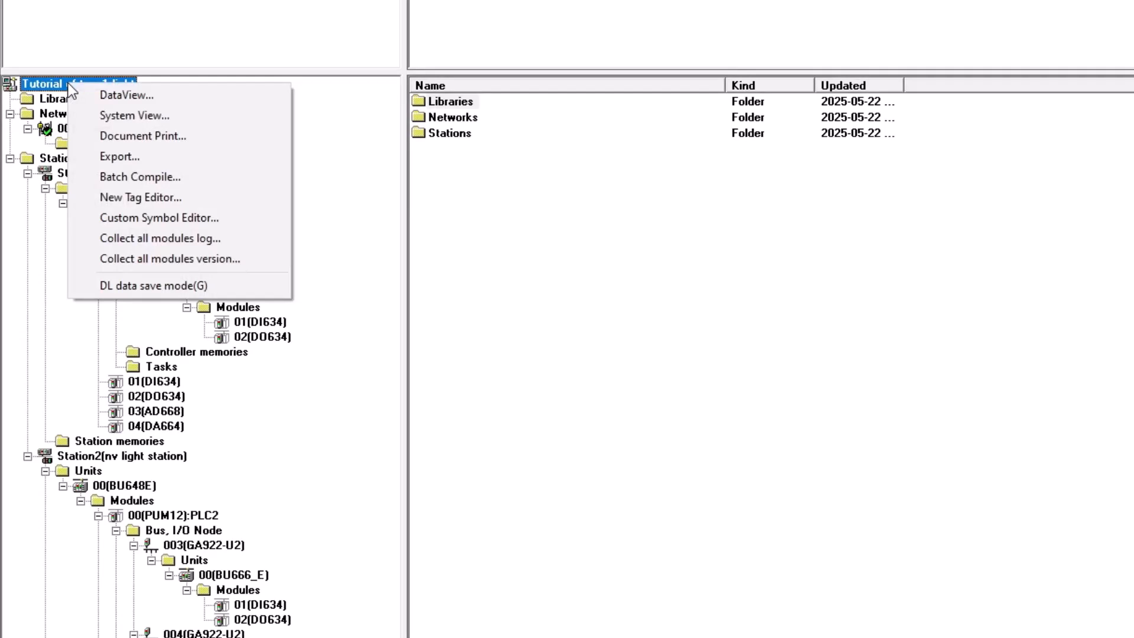
pyautogui.click(120, 156)
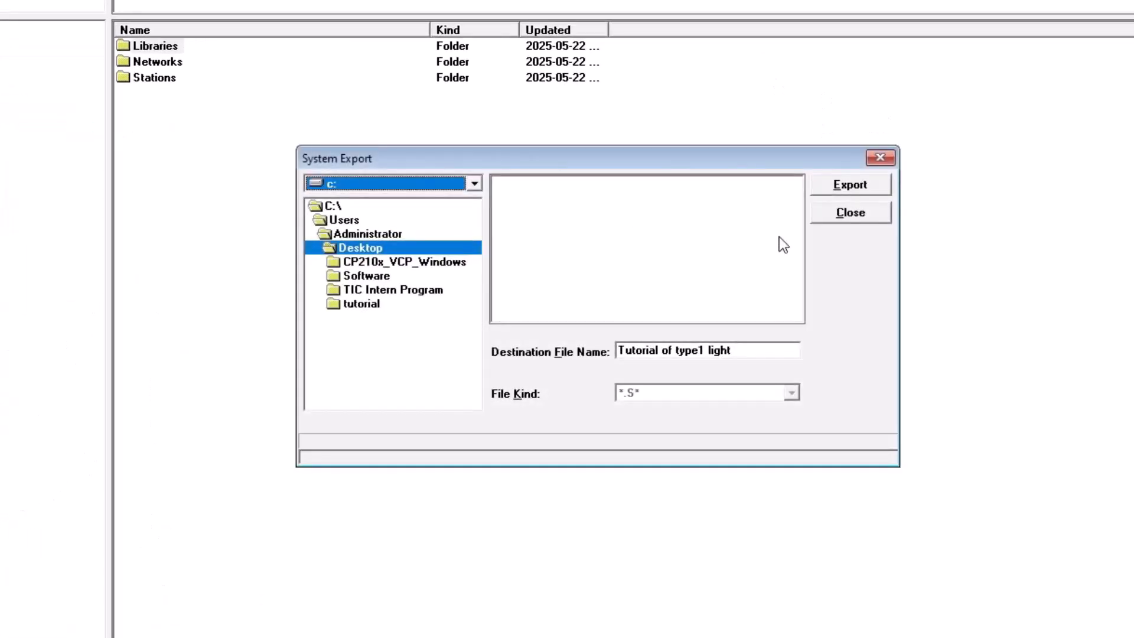
pyautogui.click(858, 183)
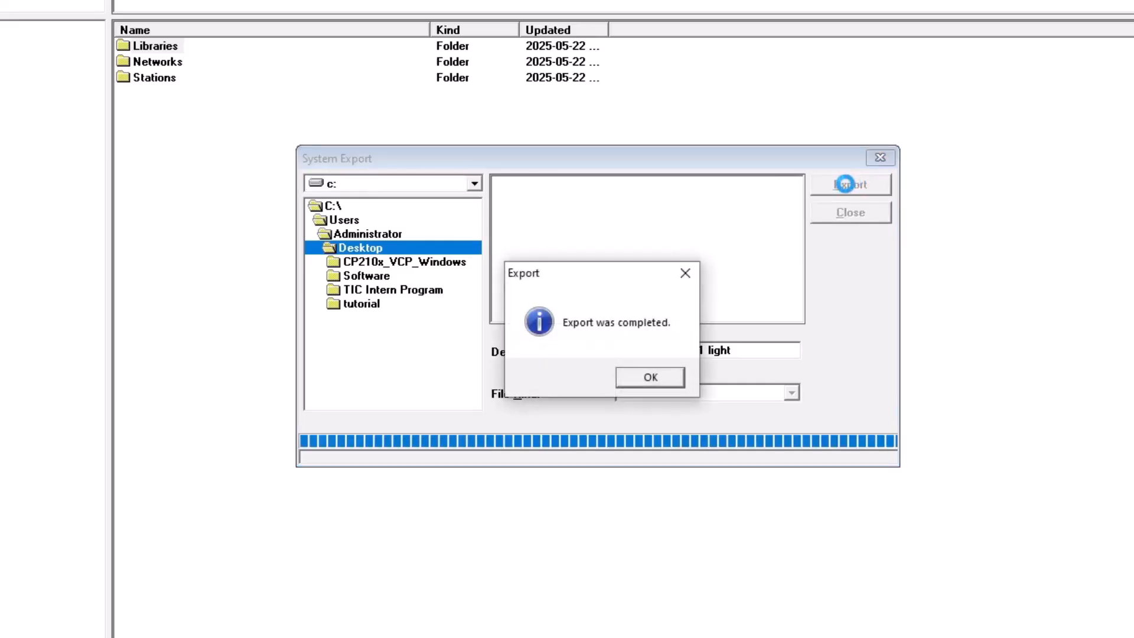
pyautogui.click(650, 377)
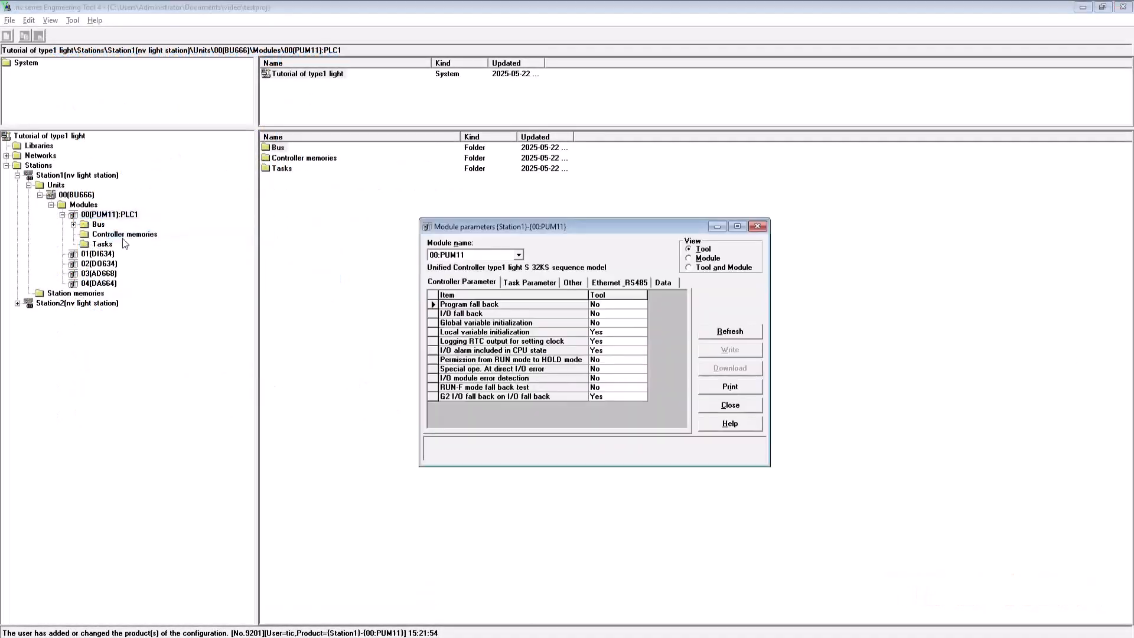
# - In PLC1's task parameters, enable priority 3 and set the priority 4 scan time to 5 ms
pyautogui.click(530, 283)
pyautogui.click(567, 351)
pyautogui.click(581, 351)
pyautogui.click(574, 367)
pyautogui.click(567, 386)
pyautogui.write('5')
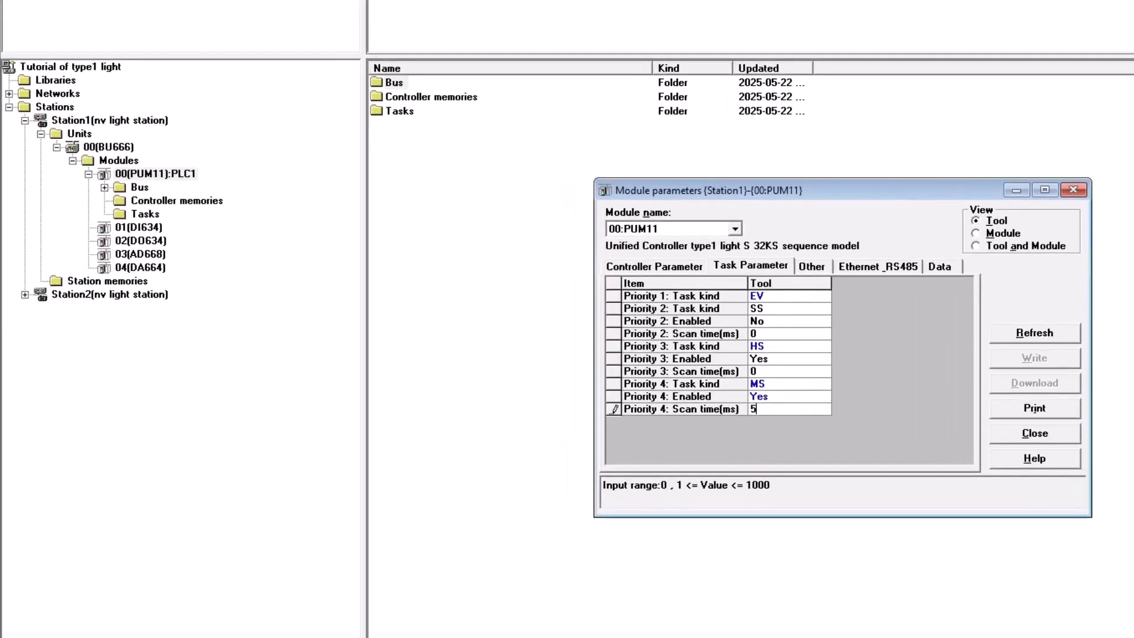
# - Set PLC1's primary IP address to 172.16.64.11 and close its module parameters
pyautogui.click(812, 267)
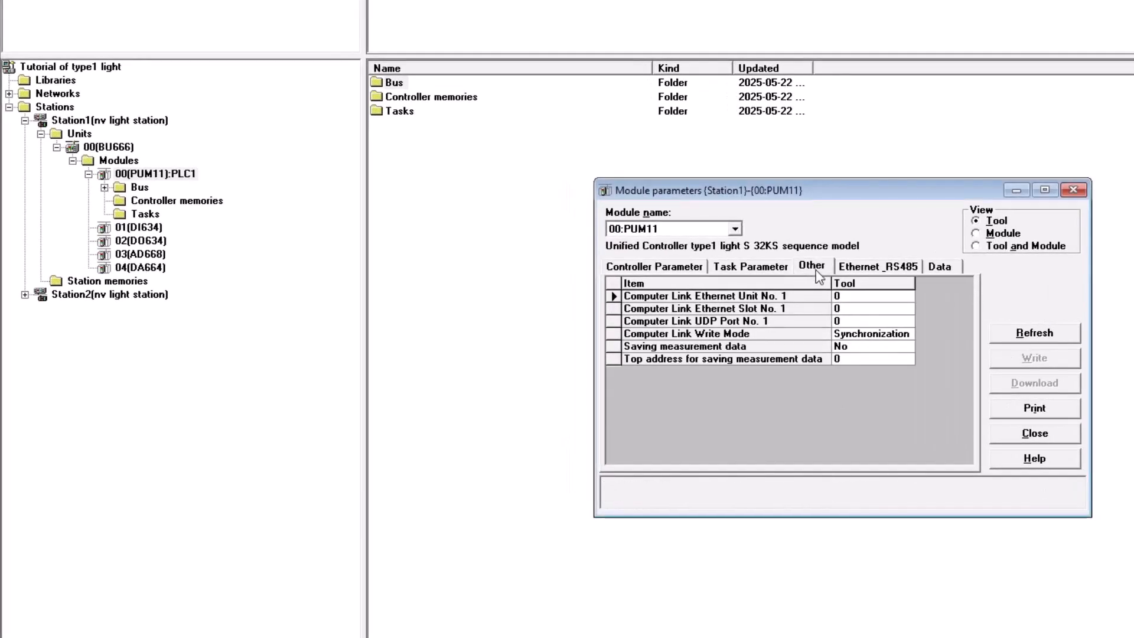
pyautogui.click(874, 267)
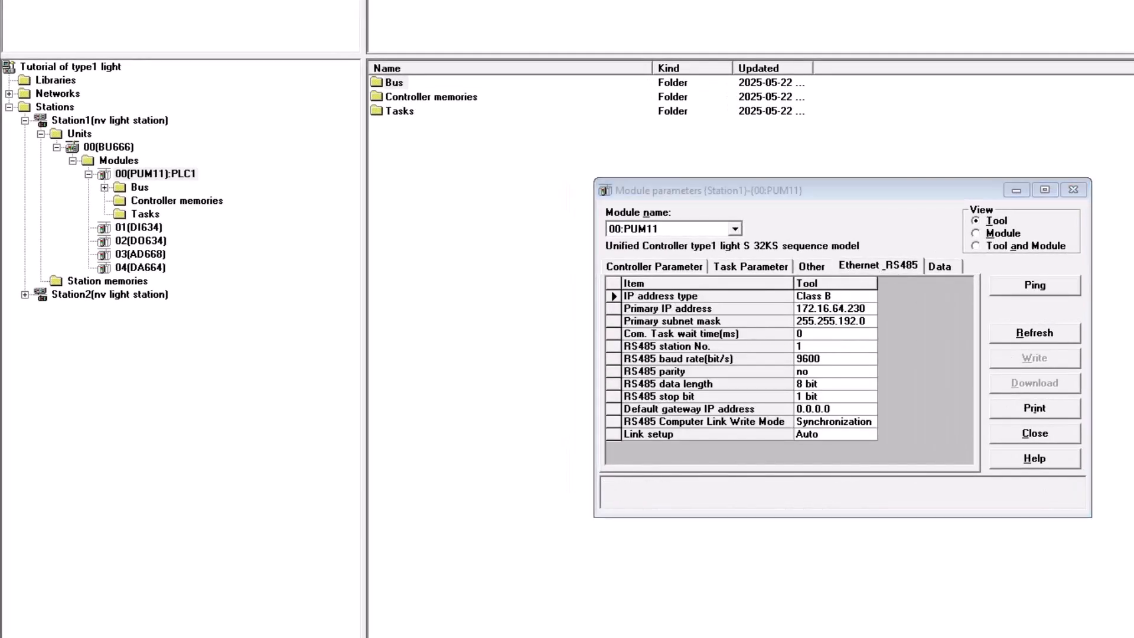
pyautogui.click(873, 310)
pyautogui.press('BackSpace')
pyautogui.press('BackSpace')
pyautogui.press('BackSpace')
pyautogui.write('11')
pyautogui.press('Return')
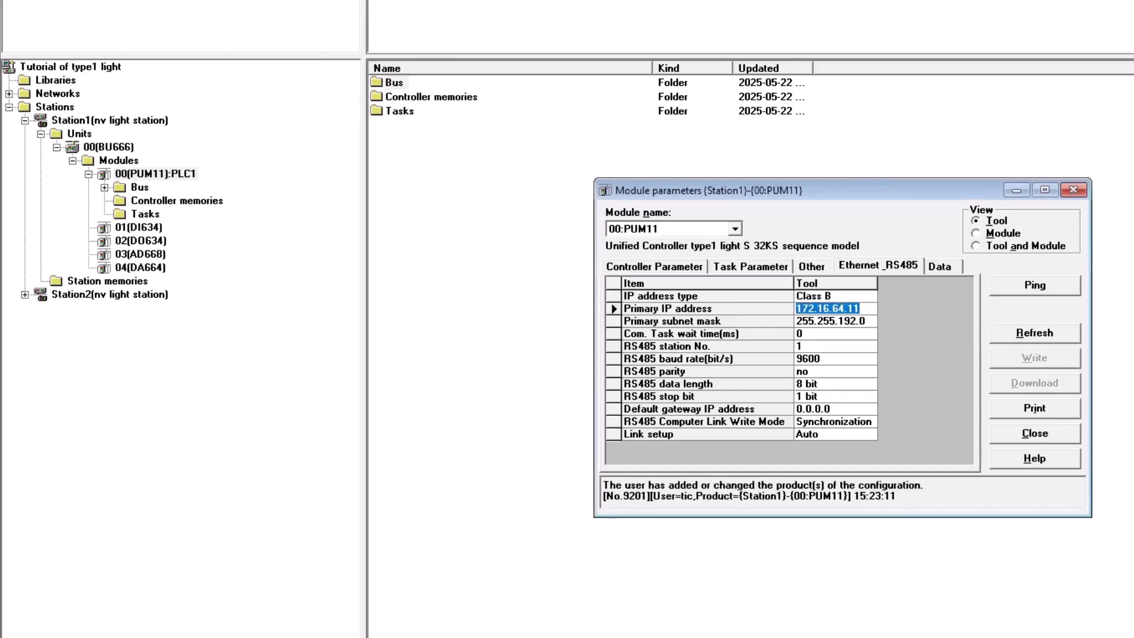
pyautogui.click(1073, 194)
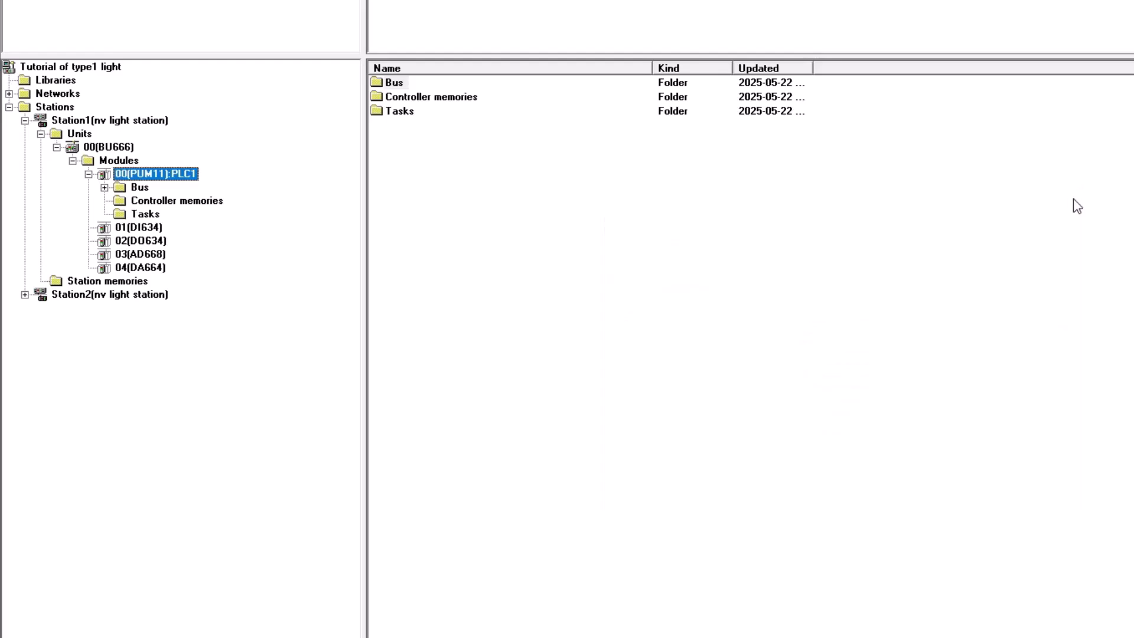
# - Open PLC2's module parameters, enable priority 3 and set the priority 4 scan time to 5 ms
pyautogui.click(25, 295)
pyautogui.click(41, 308)
pyautogui.click(57, 321)
pyautogui.click(73, 335)
pyautogui.rightClick(150, 348)
pyautogui.click(197, 376)
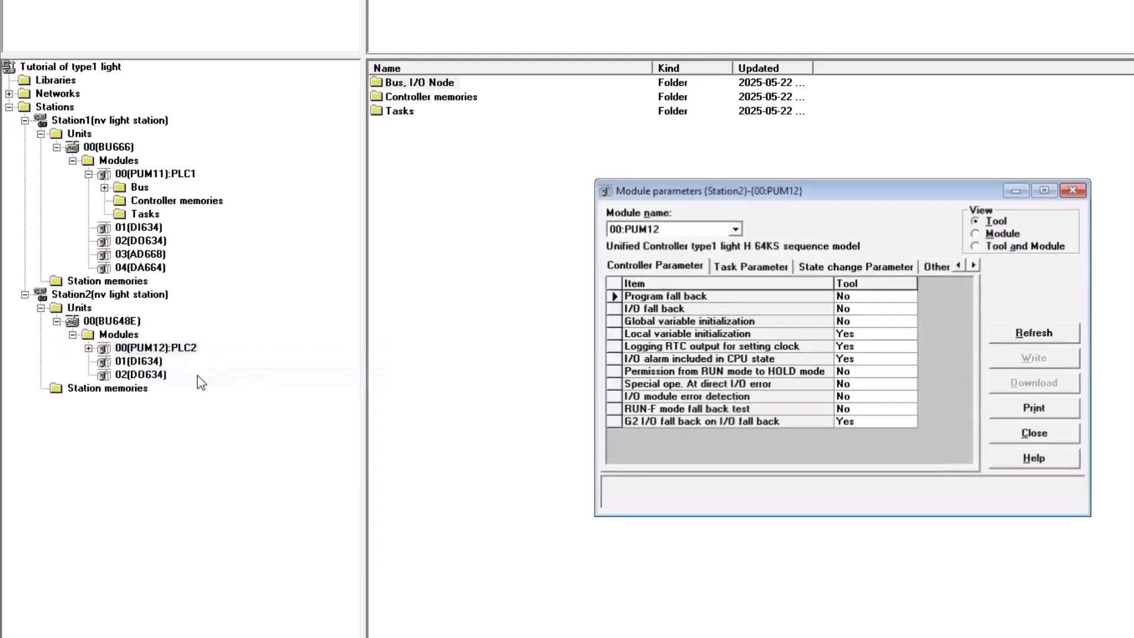
pyautogui.click(733, 266)
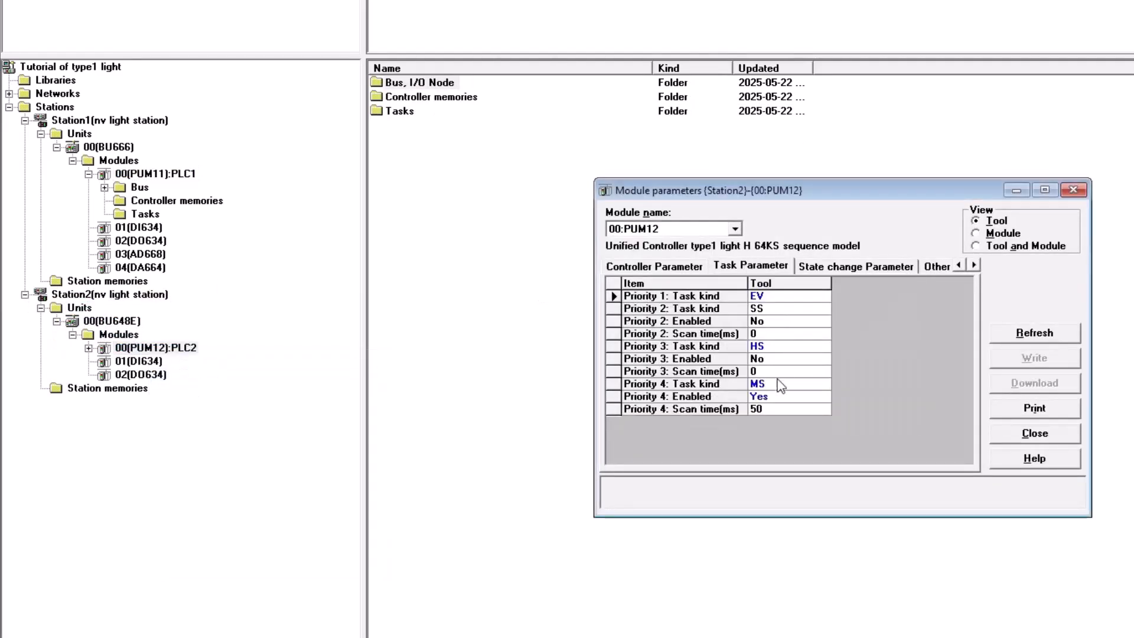
pyautogui.click(781, 370)
pyautogui.click(794, 358)
pyautogui.click(794, 382)
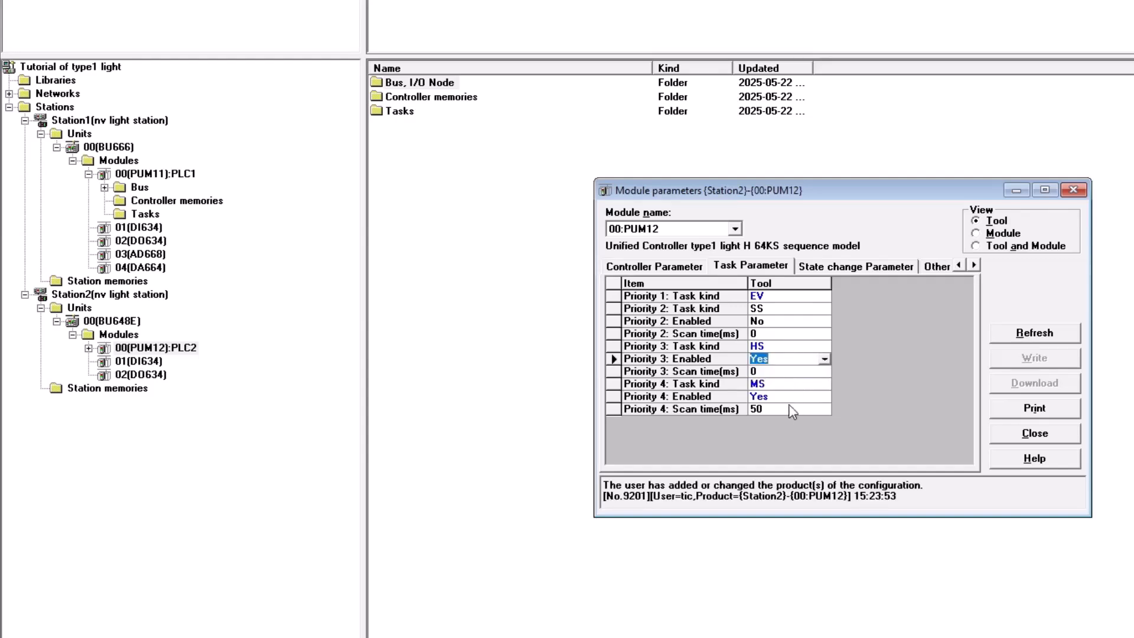
pyautogui.click(789, 407)
pyautogui.write('5')
pyautogui.press('Return')
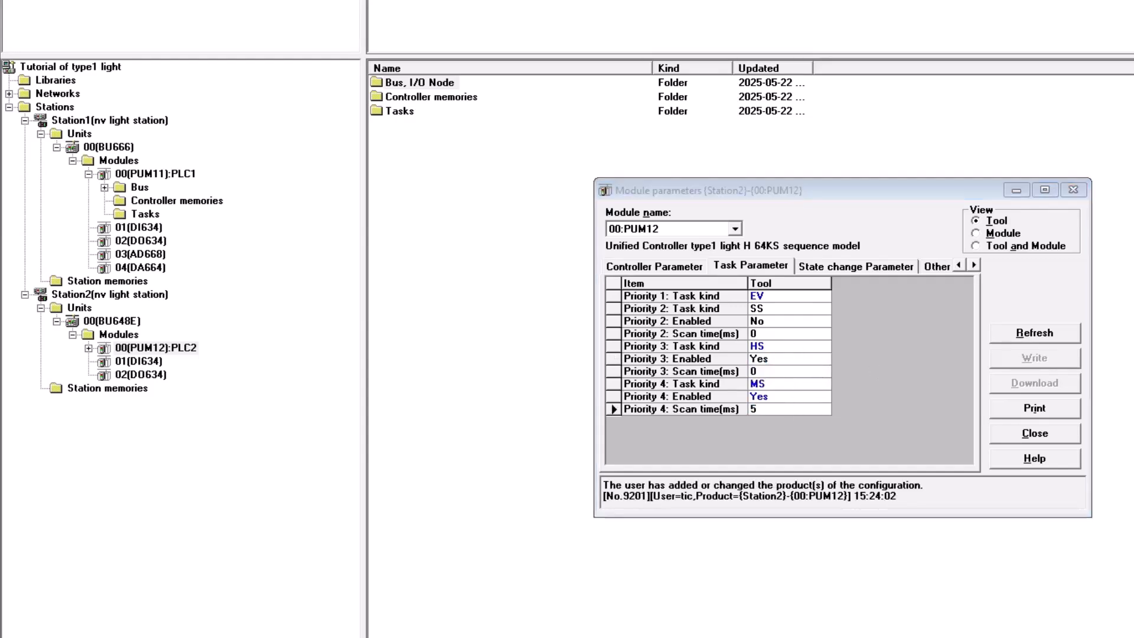
# - Set PLC2's primary IP address to 172.16.64.12 and close its module parameters
pyautogui.click(856, 266)
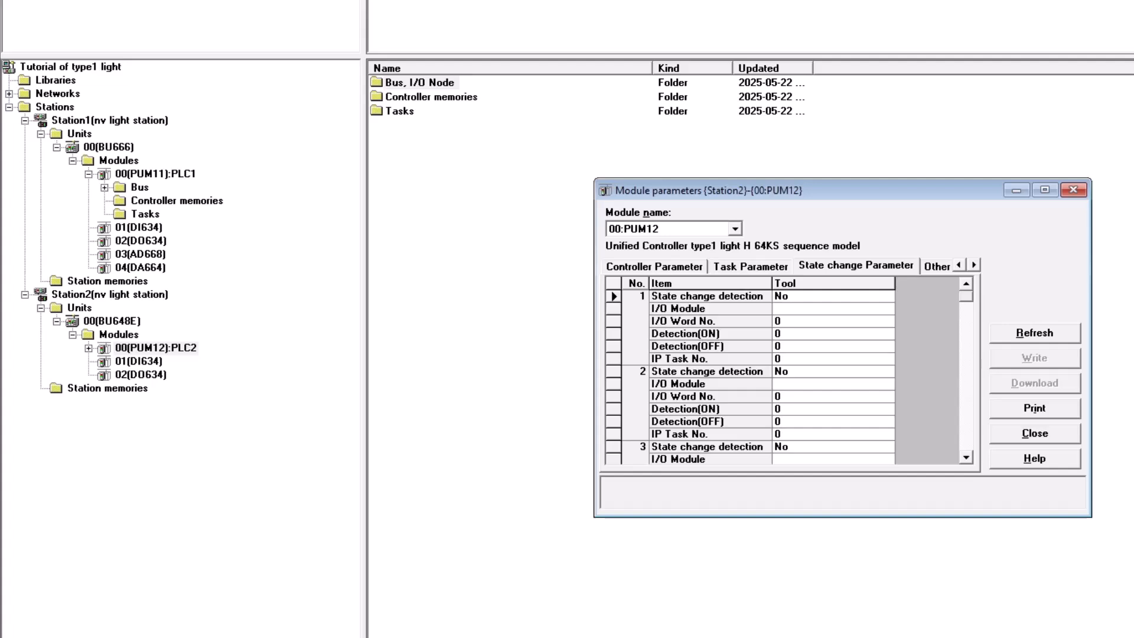
pyautogui.click(936, 265)
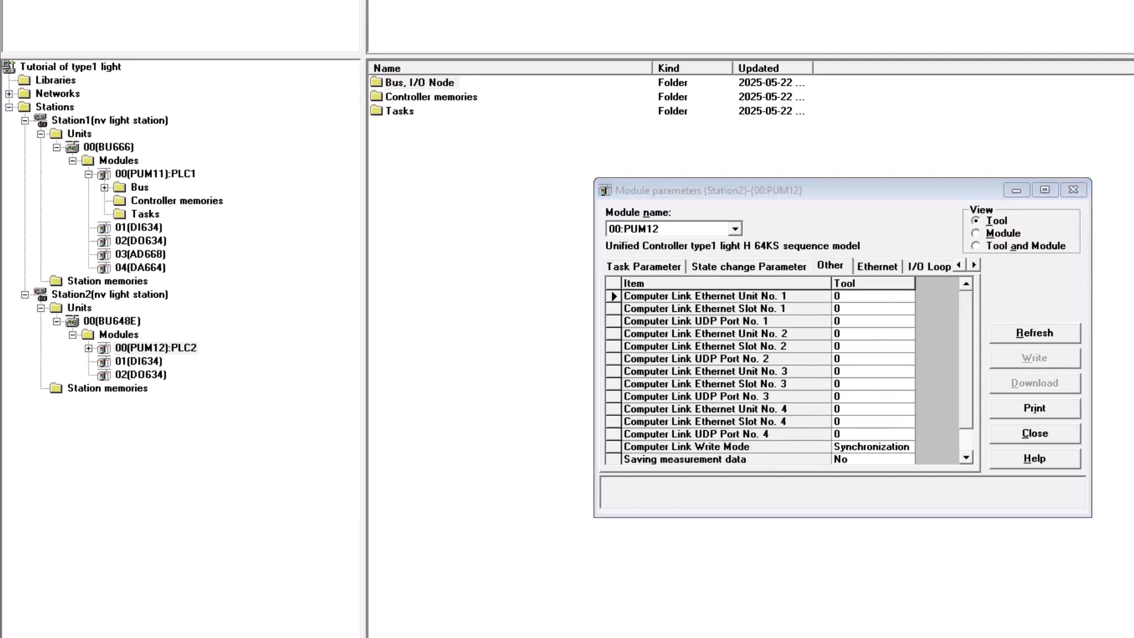
pyautogui.click(878, 265)
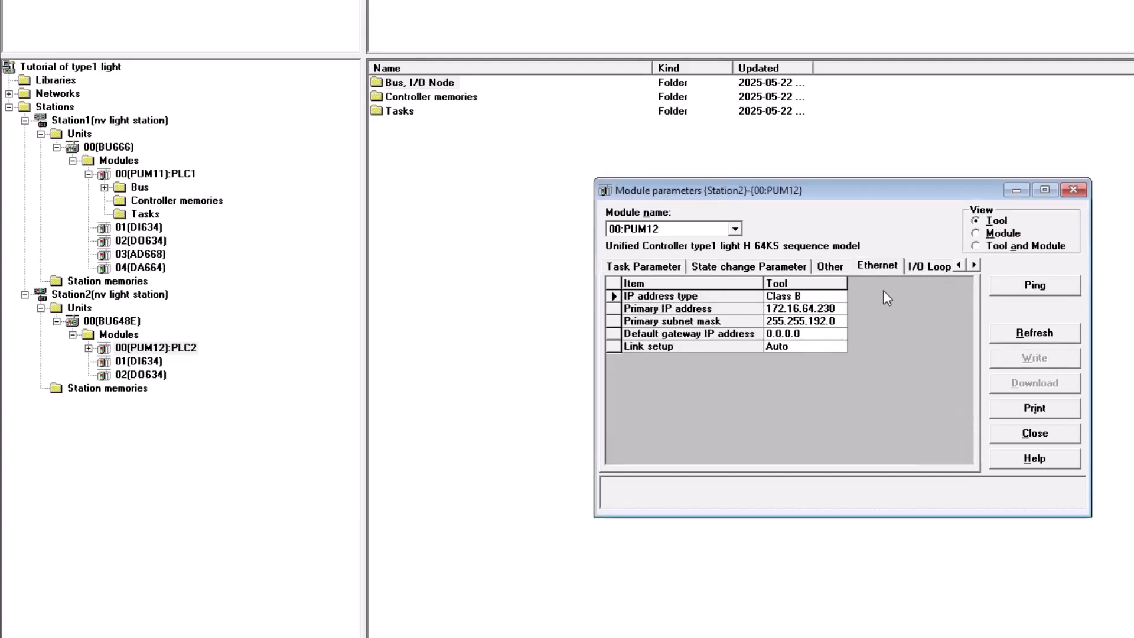
pyautogui.click(834, 308)
pyautogui.press('BackSpace')
pyautogui.press('BackSpace')
pyautogui.press('BackSpace')
pyautogui.write('12')
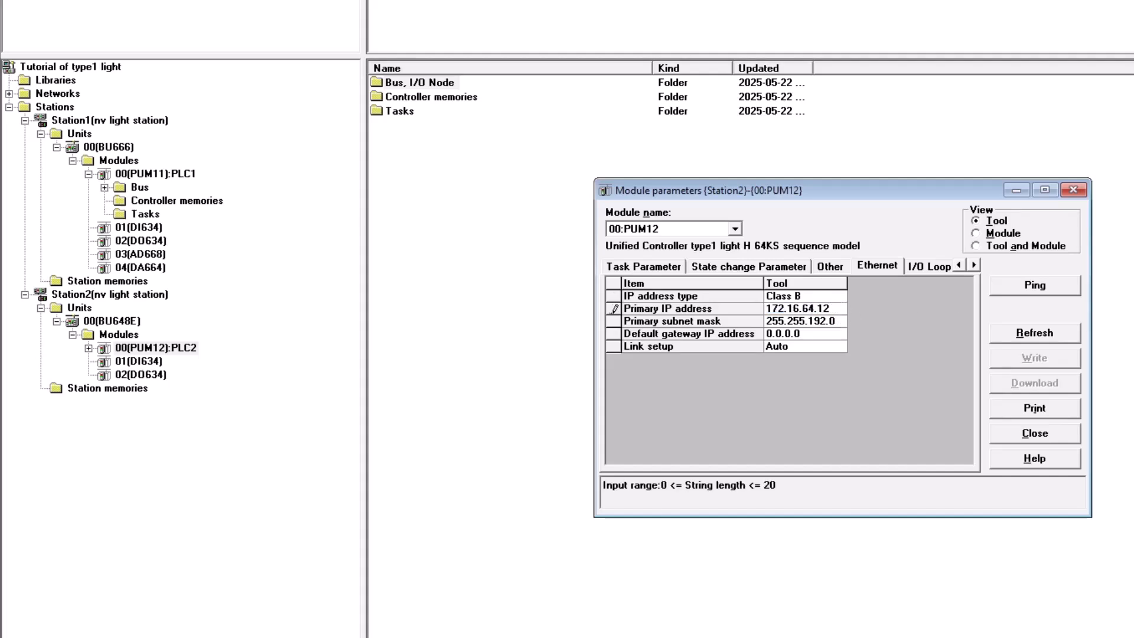
pyautogui.press('Return')
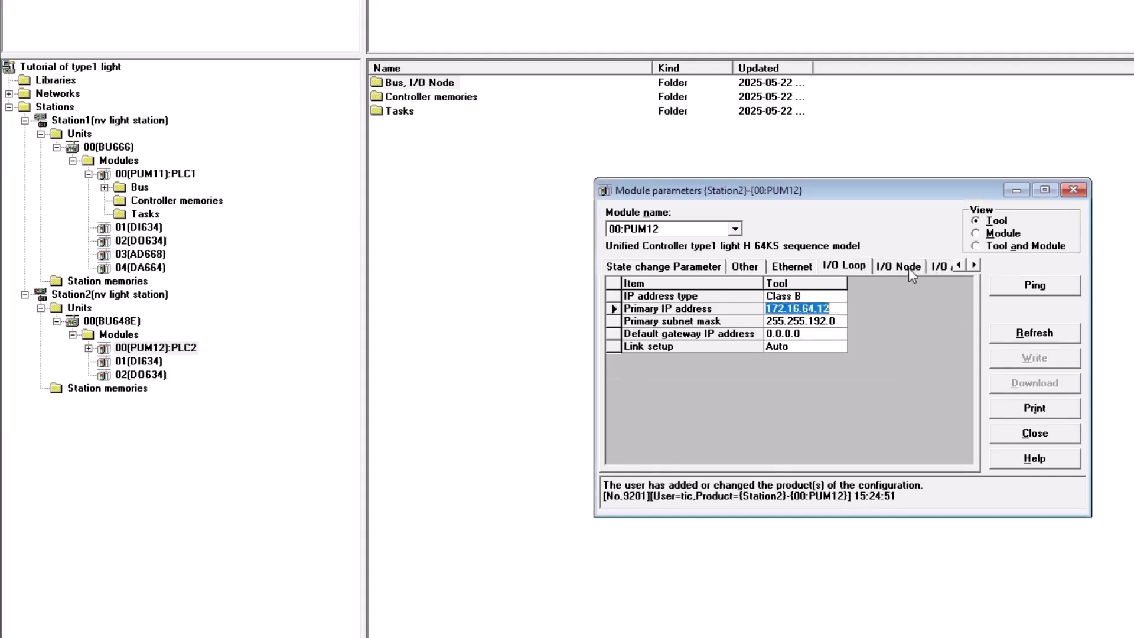
pyautogui.click(917, 267)
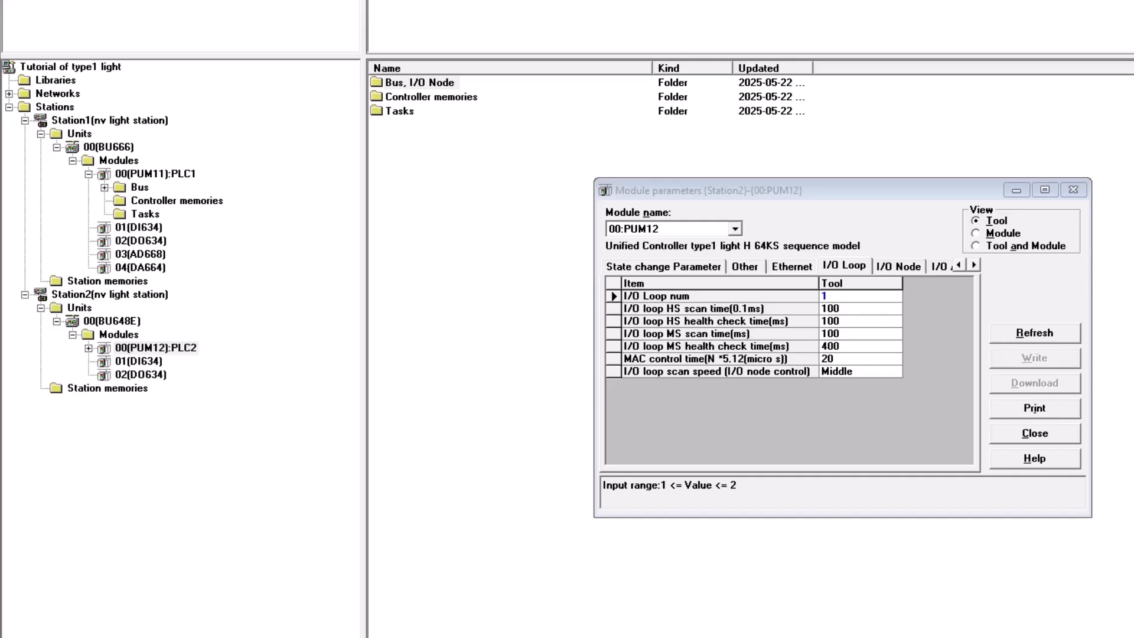
pyautogui.click(913, 266)
pyautogui.click(945, 267)
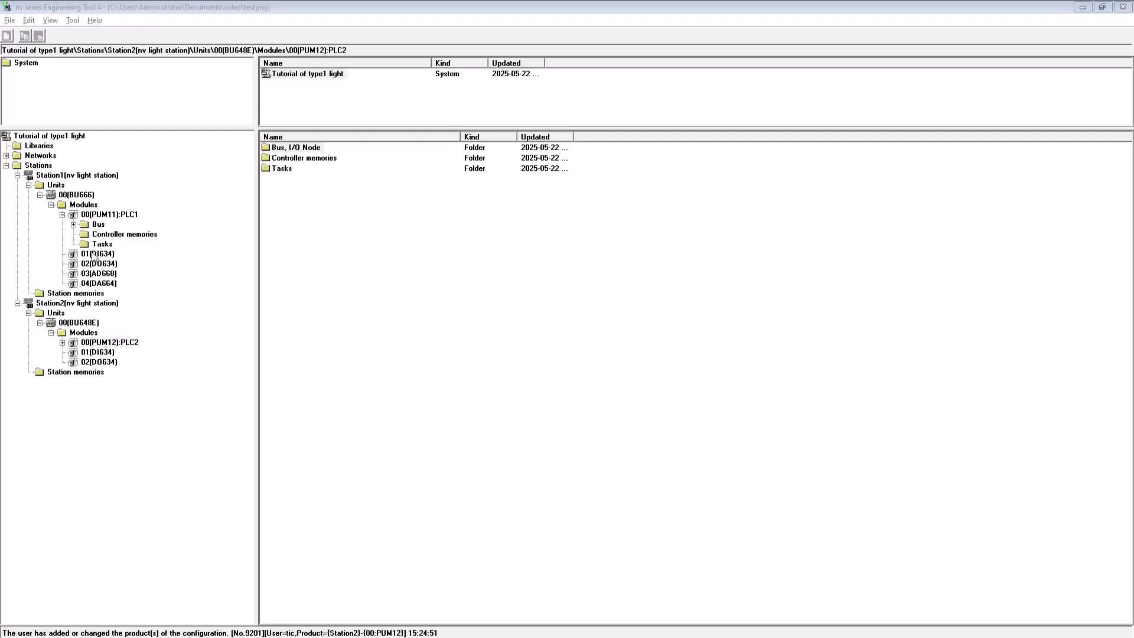
# - Open Station1's DI634 I/O variables, unlock editing, and register M100_RUN at word 0 bit 0 as BOOL commented Motor100 Running
pyautogui.rightClick(94, 255)
pyautogui.click(118, 260)
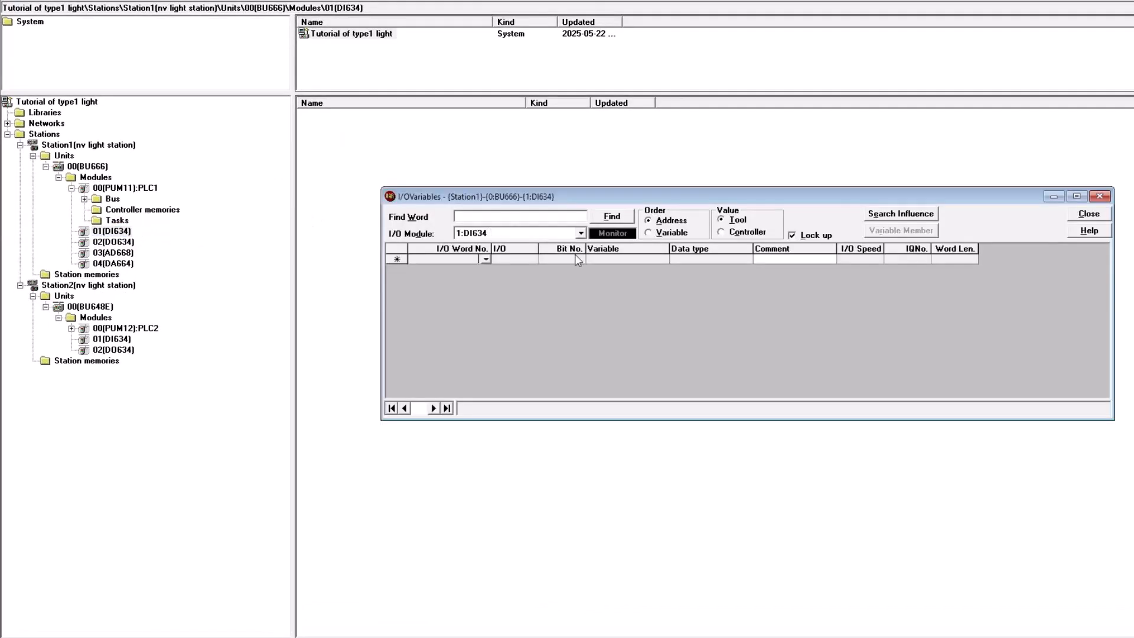
pyautogui.click(815, 236)
pyautogui.click(694, 358)
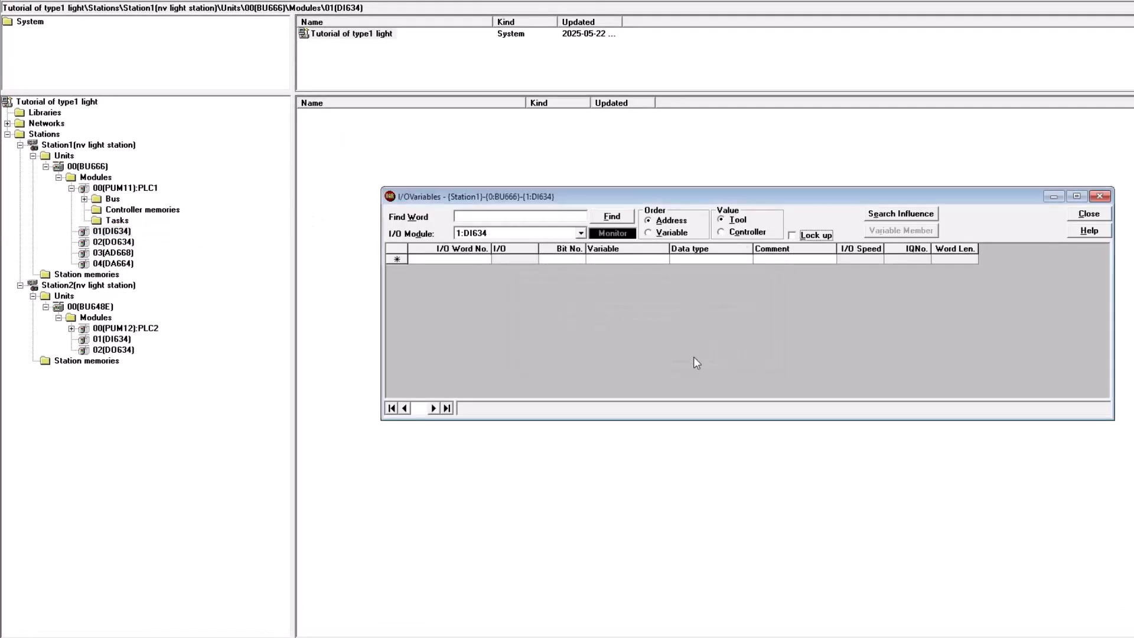
pyautogui.click(451, 260)
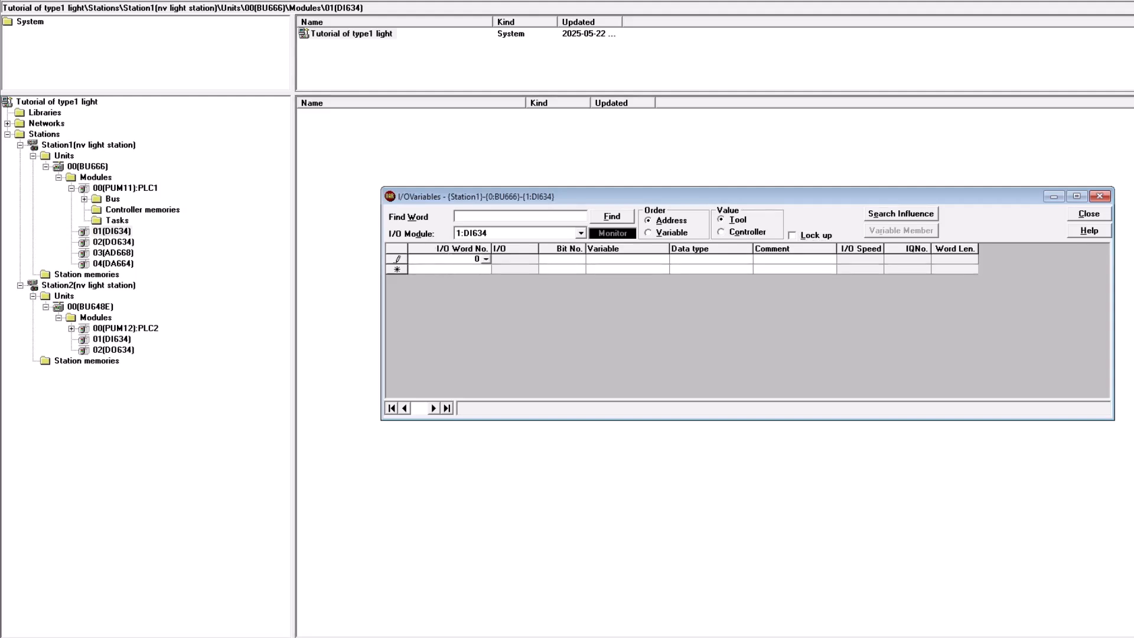
pyautogui.write('0')
pyautogui.press('Tab')
pyautogui.write('M')
pyautogui.press('Tab')
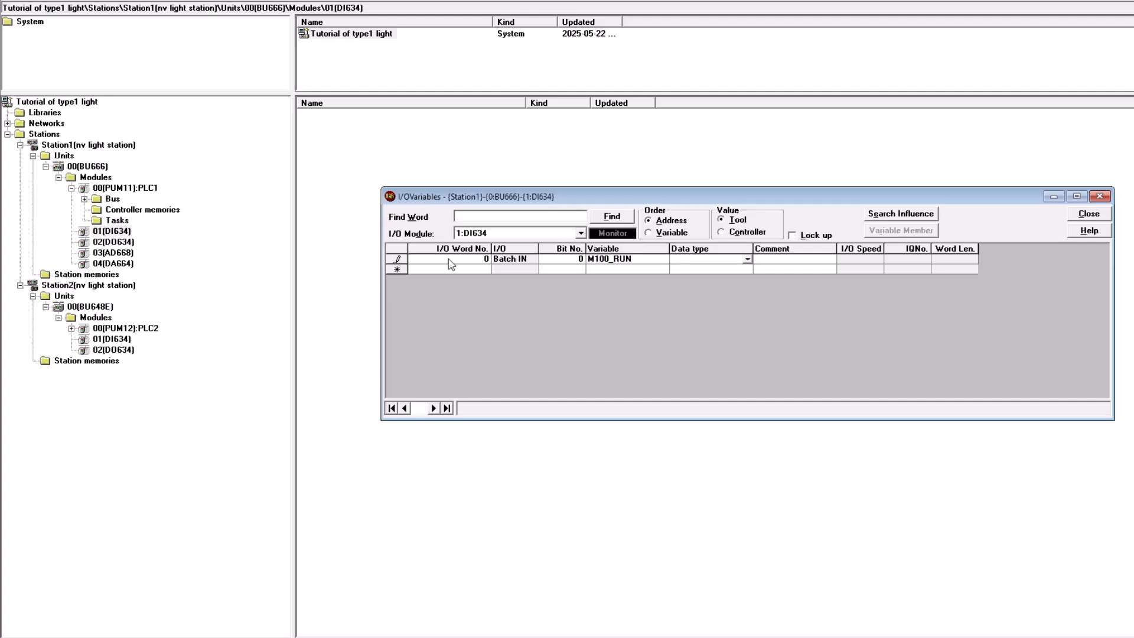
pyautogui.click(748, 259)
pyautogui.click(774, 258)
pyautogui.press('Tab')
pyautogui.write('Motor100 Running')
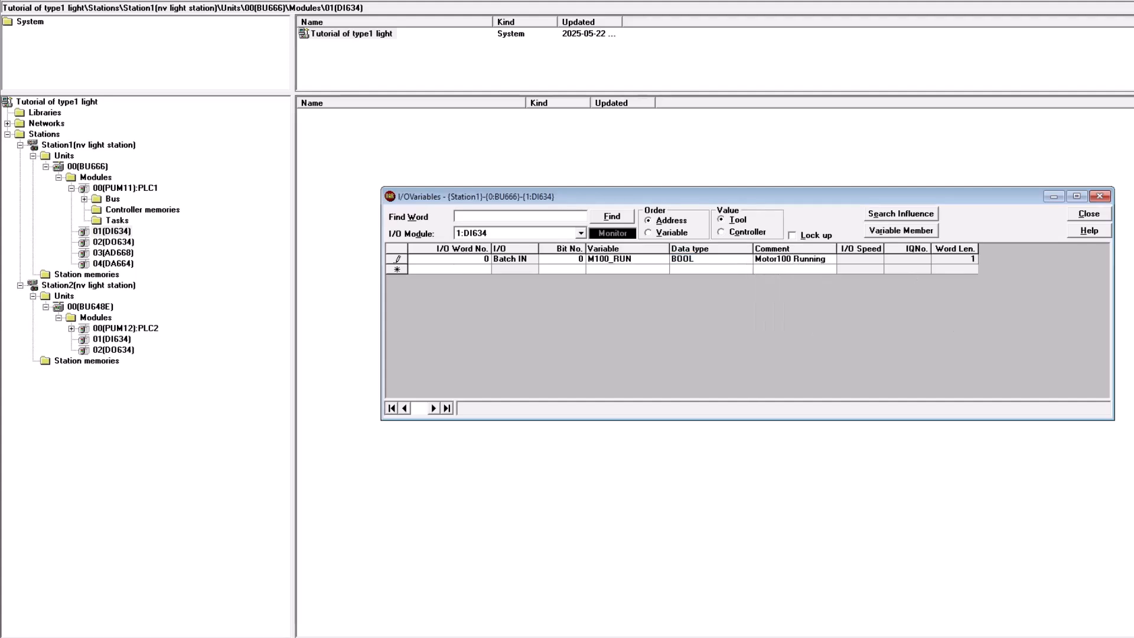
# - Add DI634 variables commented Motor101 Running, X100_OPLS (Valve100 Open LS) and X101_OPLS (Valve101 Open LS)
pyautogui.press('Return')
pyautogui.write('0')
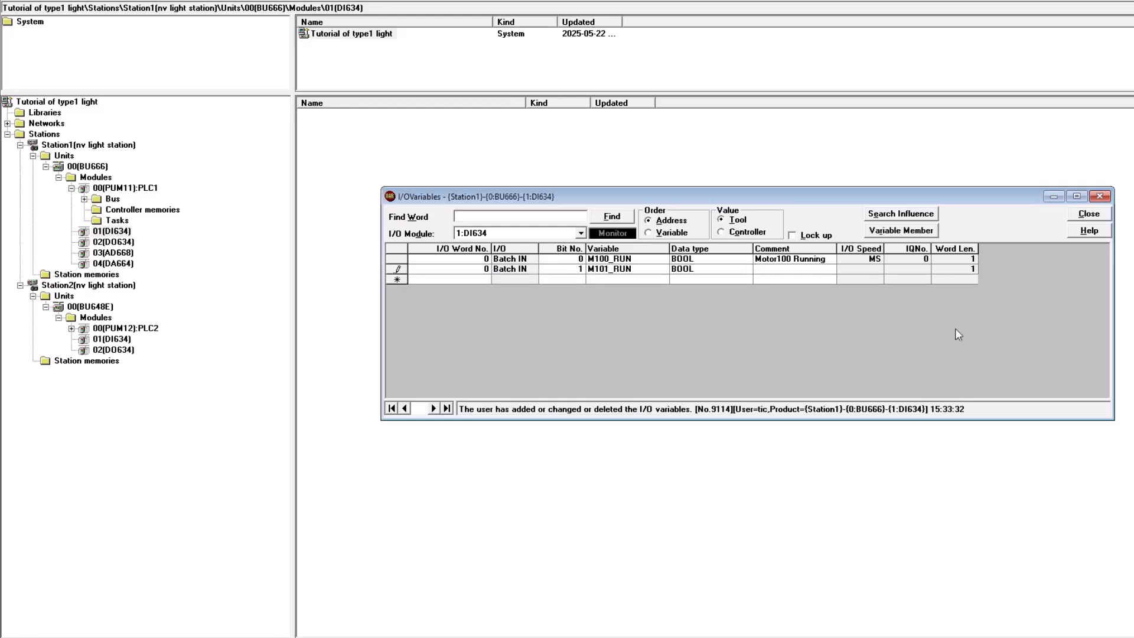
pyautogui.write('Motor101 Running')
pyautogui.press('Return')
pyautogui.write('1 Batch IN 0 X100_OPLS BOOL Valve100 Open LS')
pyautogui.press('Return')
pyautogui.write('X101_OPLSValve101 Open LS')
pyautogui.press('Return')
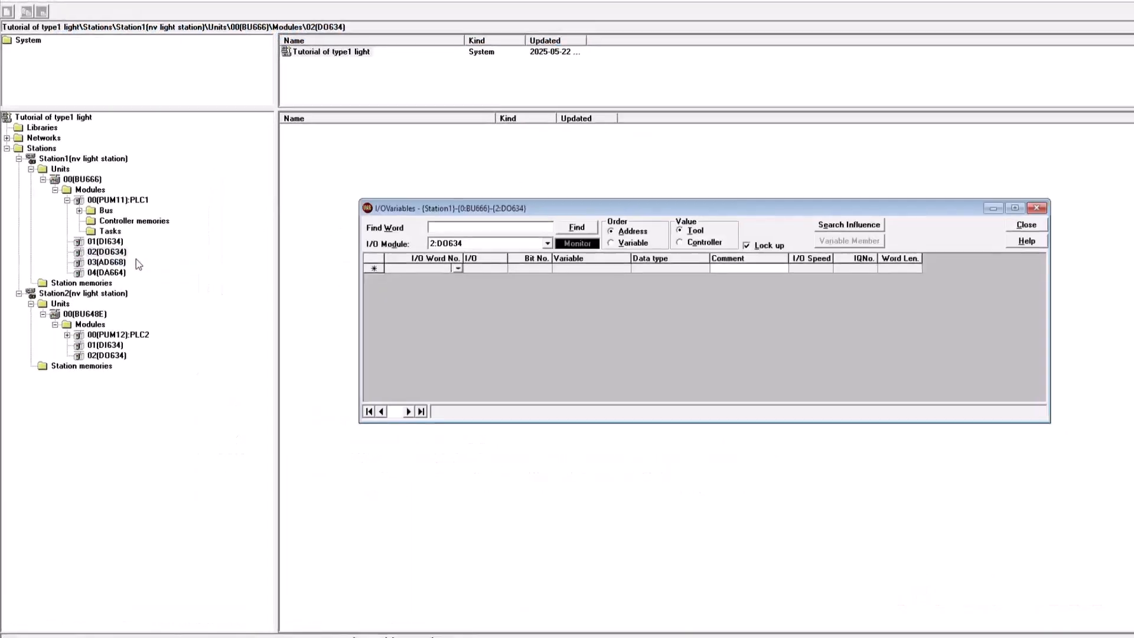
# - Open Station1's DO634 I/O variables and register M100_START at word 0 bit 0 as BOOL commented Motor 100 Start
pyautogui.click(747, 244)
pyautogui.click(442, 257)
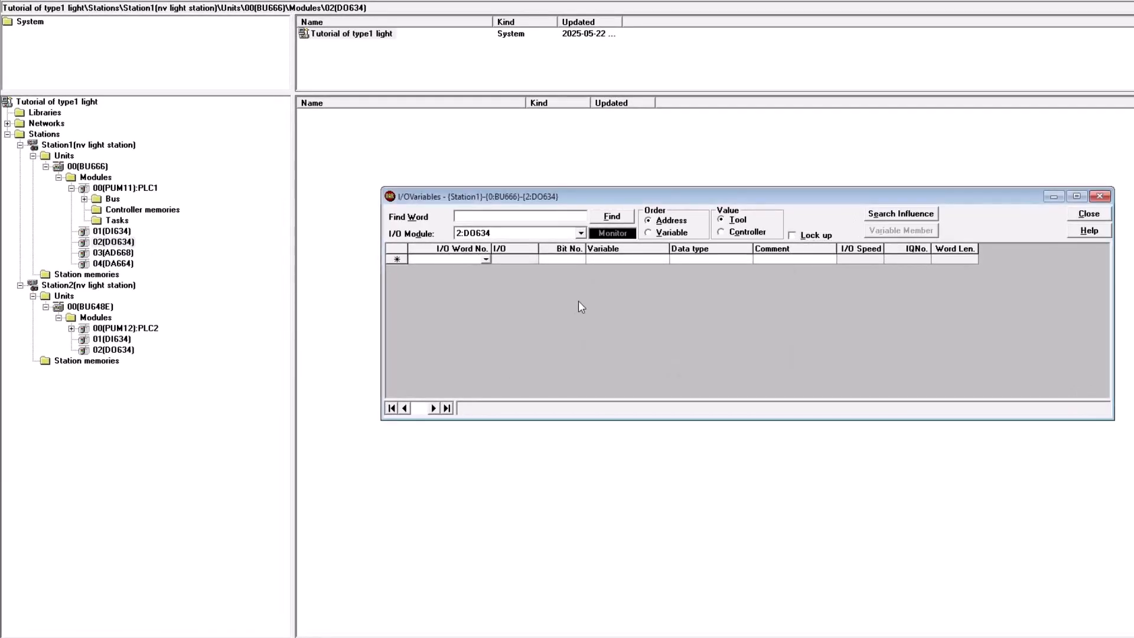
pyautogui.write('0')
pyautogui.press('Tab')
pyautogui.write('0')
pyautogui.press('Tab')
pyautogui.write('M100')
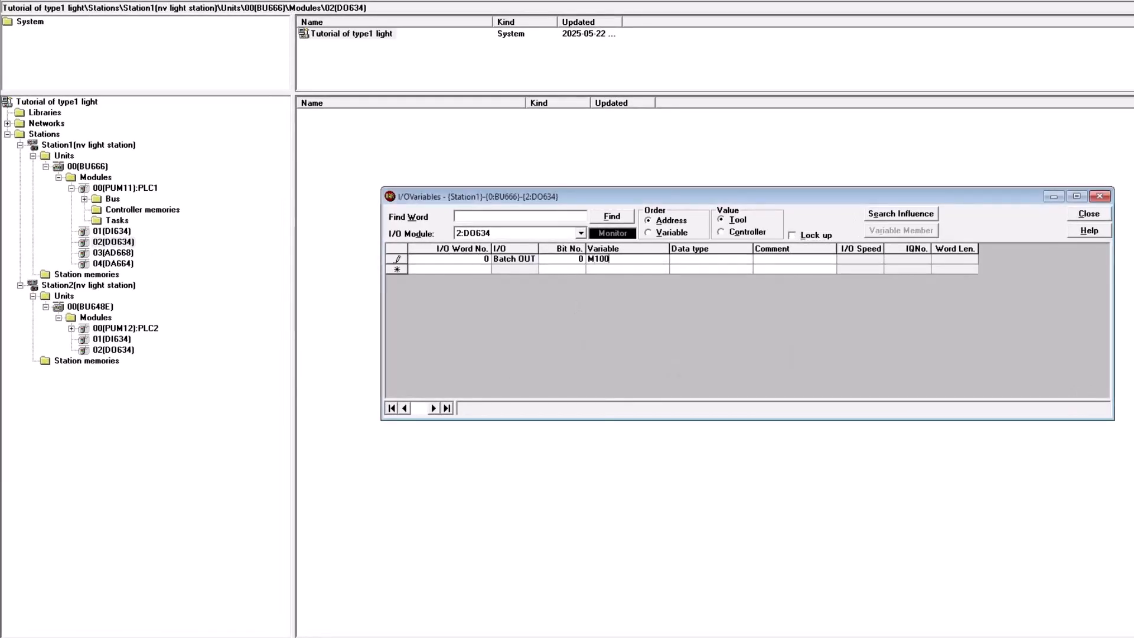
pyautogui.press('Tab')
pyautogui.write('B')
pyautogui.press('Tab')
pyautogui.press('Return')
pyautogui.click(748, 259)
pyautogui.click(777, 259)
pyautogui.write('Motor 100 Start')
pyautogui.press('Return')
pyautogui.write('0')
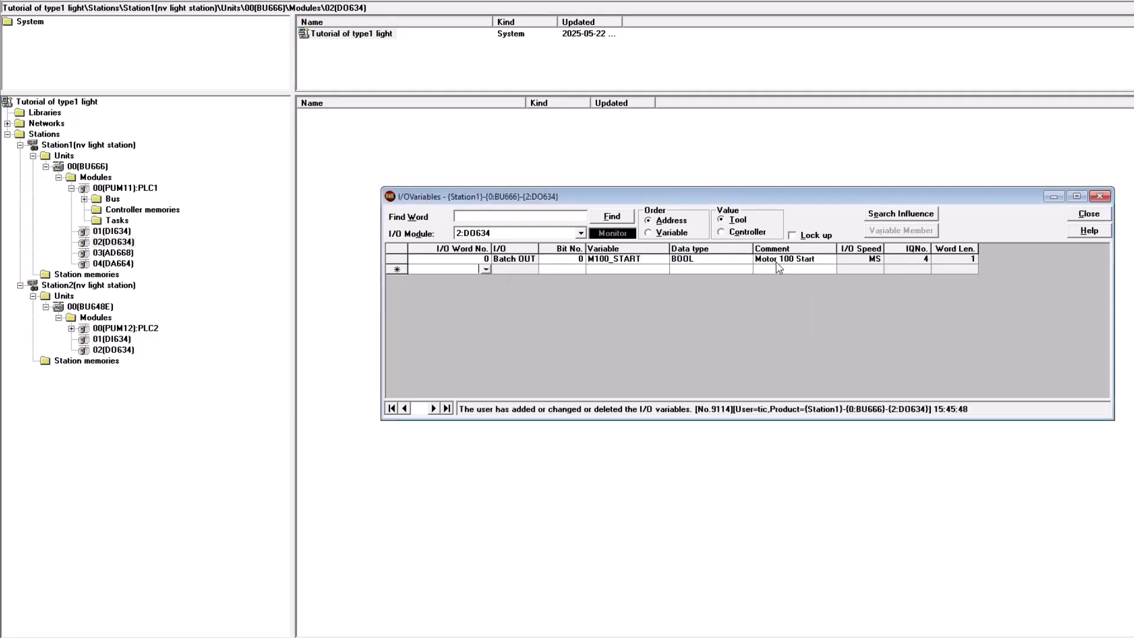
# - Add DO634 variables M100_STOP (Motor 100 Stop), M101_START (Motor 101 Start) and a Motor 101 Stop output on word 0
pyautogui.press('Tab')
pyautogui.write('1')
pyautogui.press('Tab')
pyautogui.write('M100_STOP')
pyautogui.press('Tab')
pyautogui.write('BOOL')
pyautogui.press('Tab')
pyautogui.write('Motor 100 Stop')
pyautogui.press('Return')
pyautogui.write('0')
pyautogui.press('Tab')
pyautogui.press('Tab')
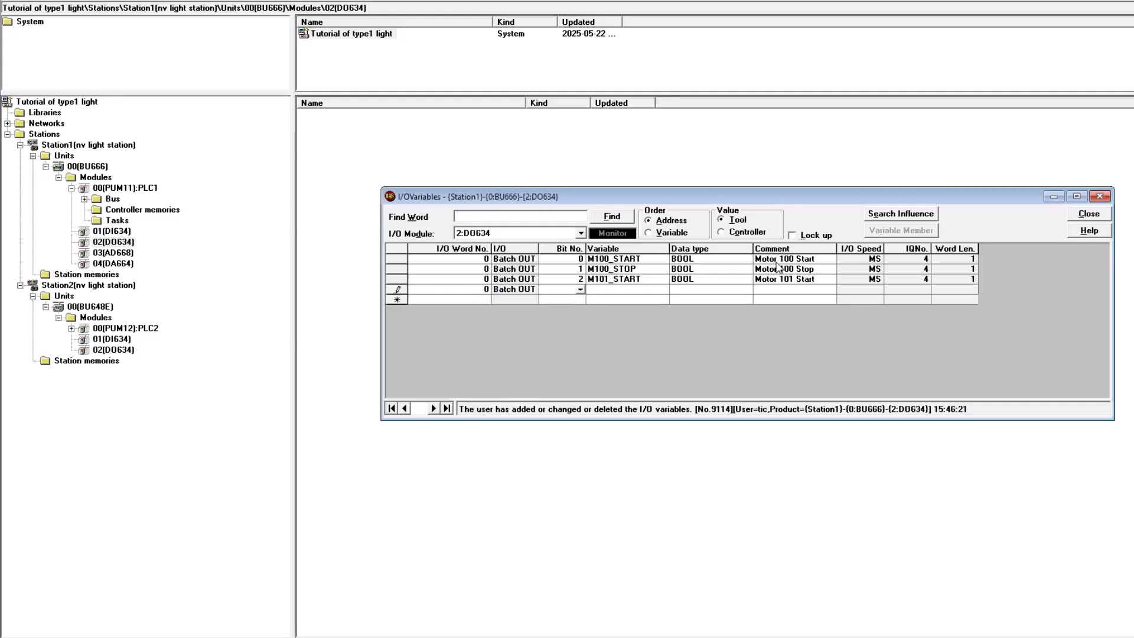
# - Add DO634 variable X100_OPEN as BOOL on I/O word 1
pyautogui.press('Tab')
pyautogui.write('Motor 101 Stop')
pyautogui.press('Return')
pyautogui.write('1')
pyautogui.press('Tab')
pyautogui.press('Tab')
pyautogui.write('X100_OPEN')
pyautogui.press('Tab')
pyautogui.write('BOOL')
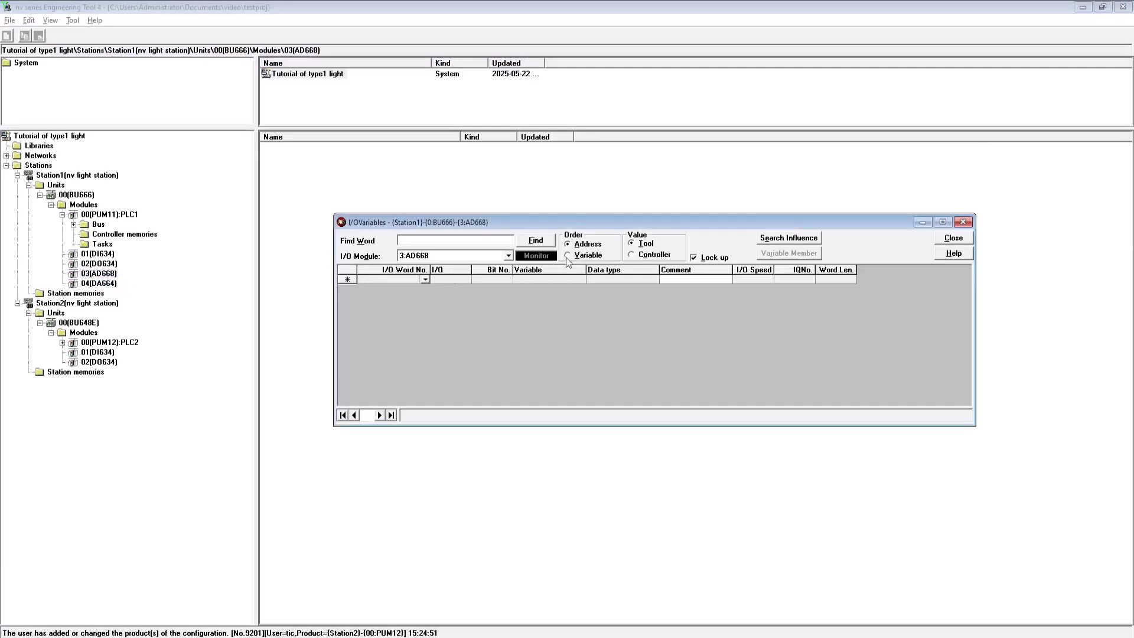
# - Unlock AD668's I/O variables and register PT100_RAW at word 0 commented Pressure 100 Raw Count
pyautogui.click(693, 258)
pyautogui.click(611, 368)
pyautogui.write('0')
pyautogui.press('Tab')
pyautogui.write('0')
pyautogui.press('Tab')
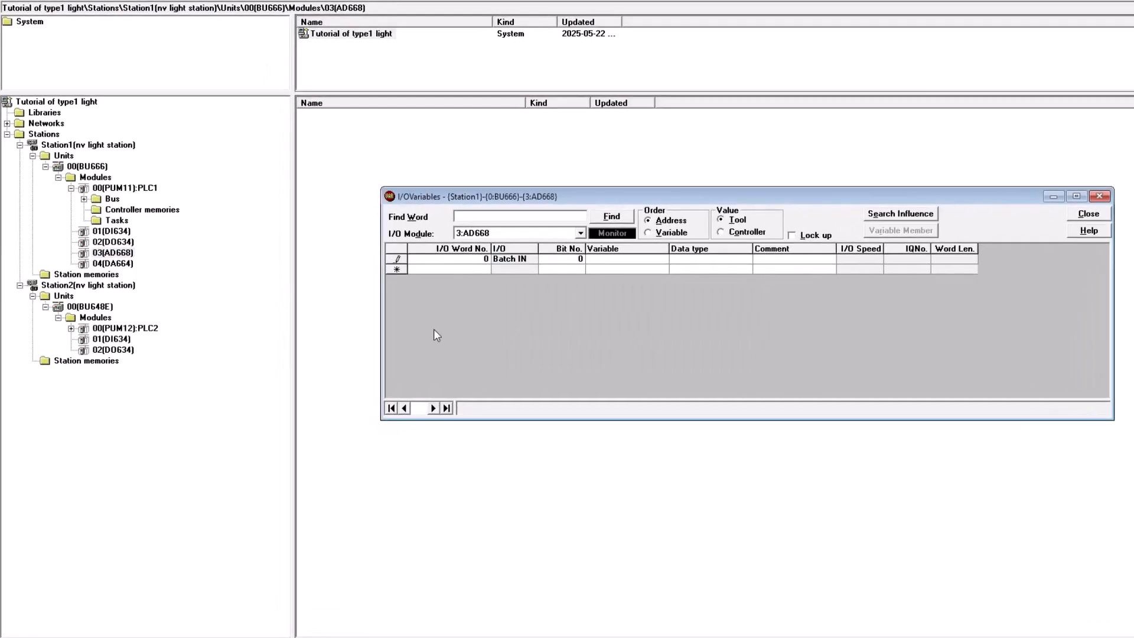
pyautogui.write('PT100_RAW')
pyautogui.press('Tab')
pyautogui.write('Pressure 100 Raw Count')
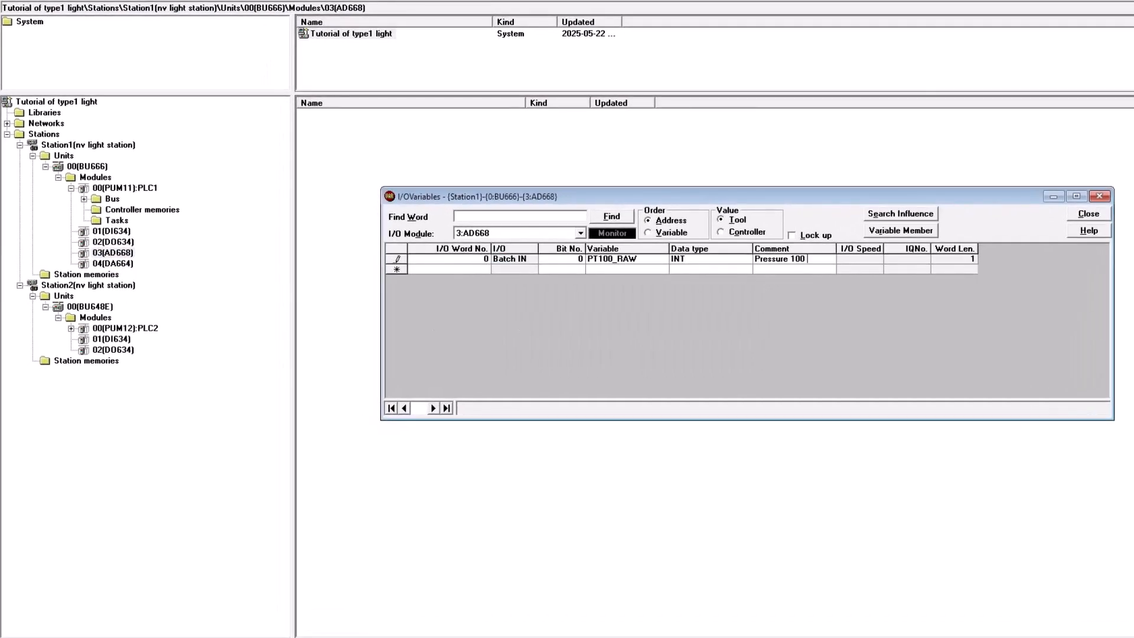
pyautogui.press('Return')
# - Add AD668 variable PT101_RAW at word 1 commented Pressure 101 Raw Count
pyautogui.write('0')
pyautogui.press('Tab')
pyautogui.write('PT101_RAW')
pyautogui.press('Tab')
pyautogui.write('Pressure 101 Raw Count')
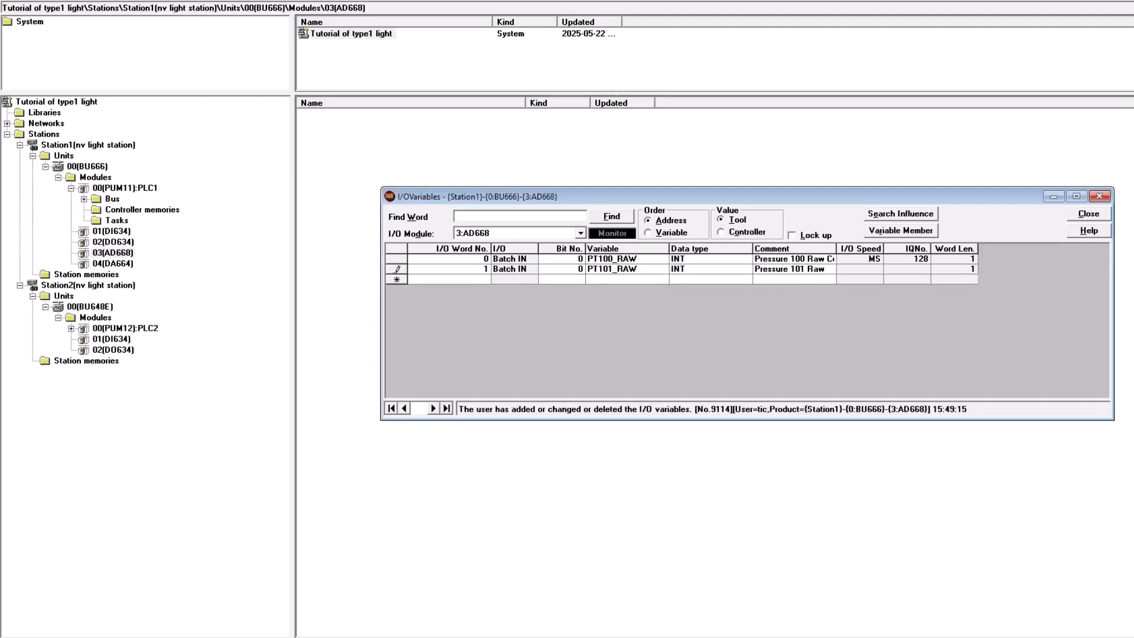
pyautogui.press('Return')
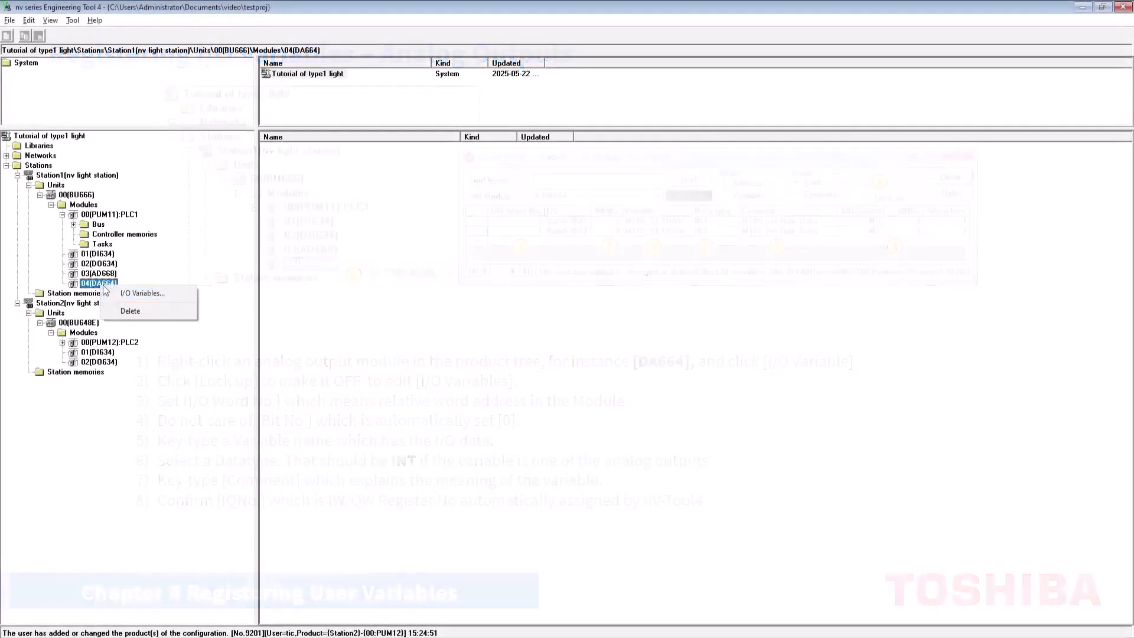
# - Open DA664's I/O variables and register M100_SETRAW as INT at word 0 commented M100 Set Raw Data
pyautogui.click(213, 292)
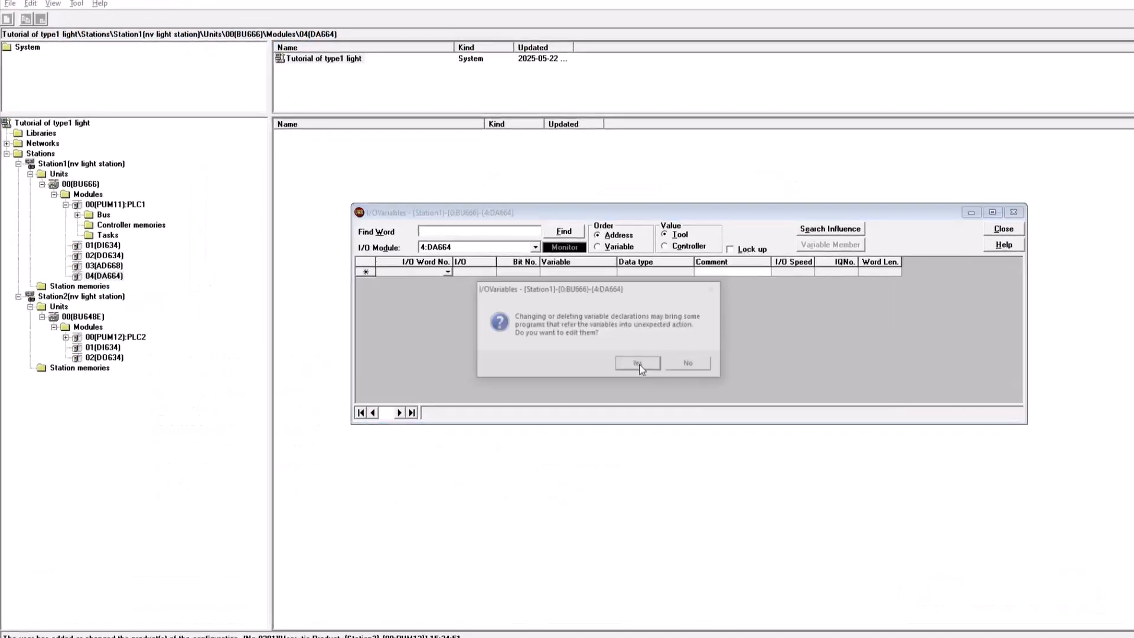
pyautogui.click(742, 251)
pyautogui.write('0')
pyautogui.press('Return')
pyautogui.write('0')
pyautogui.press('Return')
pyautogui.write('M100_SETRAW')
pyautogui.press('Return')
pyautogui.write('INT')
pyautogui.press('Return')
pyautogui.write('M100 Set Raw Data')
pyautogui.press('Return')
# - Add DA664 variable M101_SETRAW on the next word commented M101 Set Raw Data
pyautogui.press('Return')
pyautogui.press('Return')
pyautogui.write('M101_SETRAW')
pyautogui.press('Return')
pyautogui.press('Return')
pyautogui.write('M101 Set Raw Data')
pyautogui.press('Return')
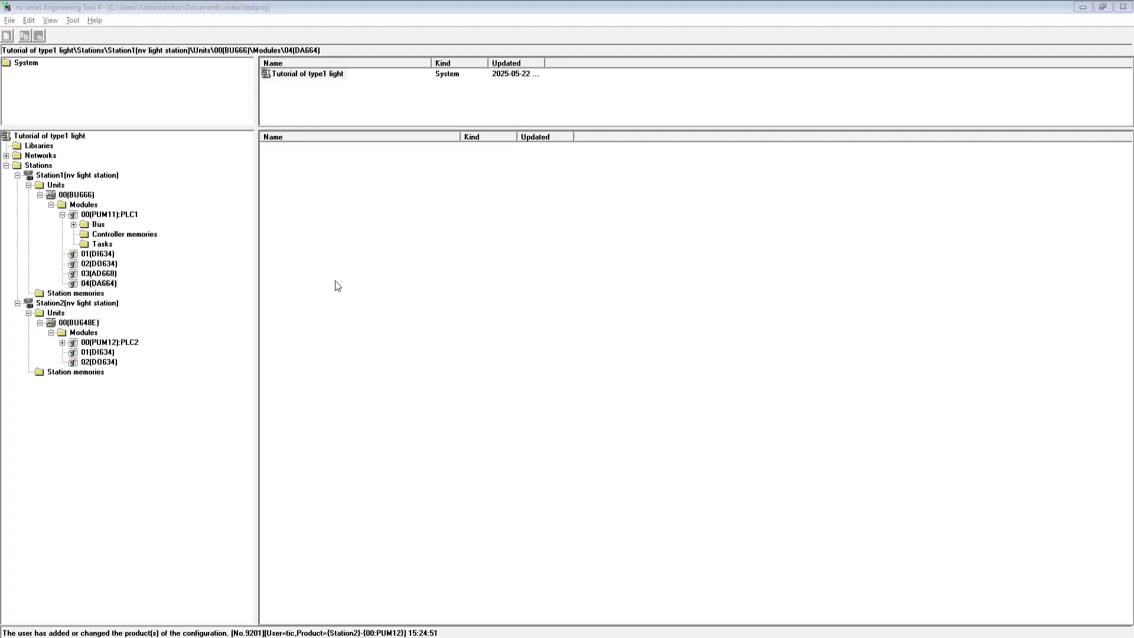
# - Register the default variables in PLC1's SW controller memory, then reopen it to review the registered variables
pyautogui.click(102, 235)
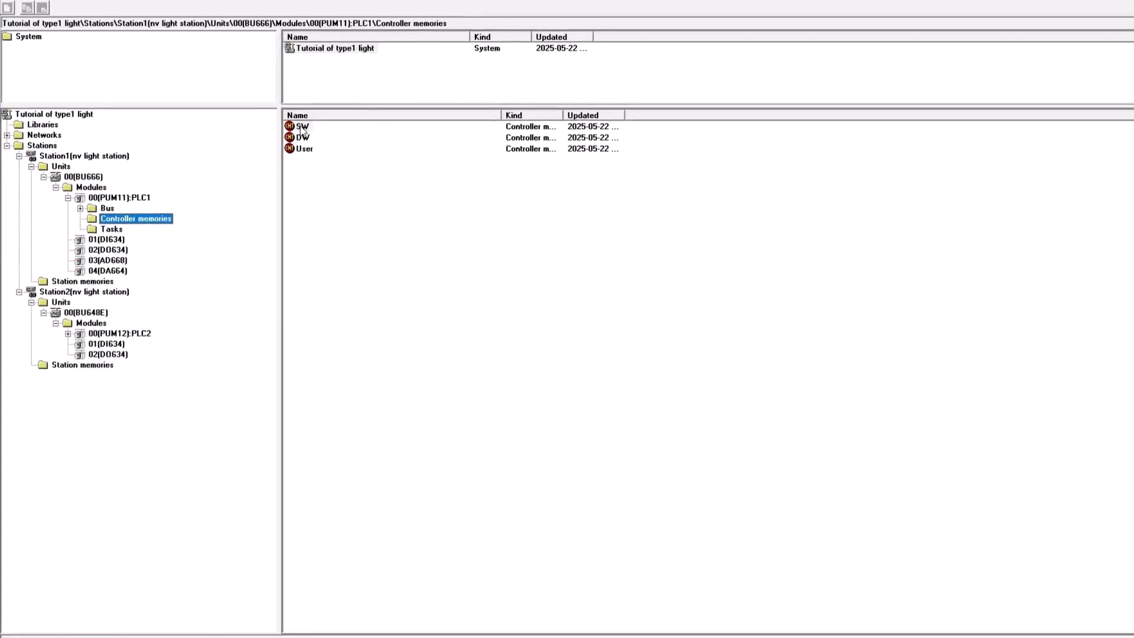
pyautogui.doubleClick(302, 127)
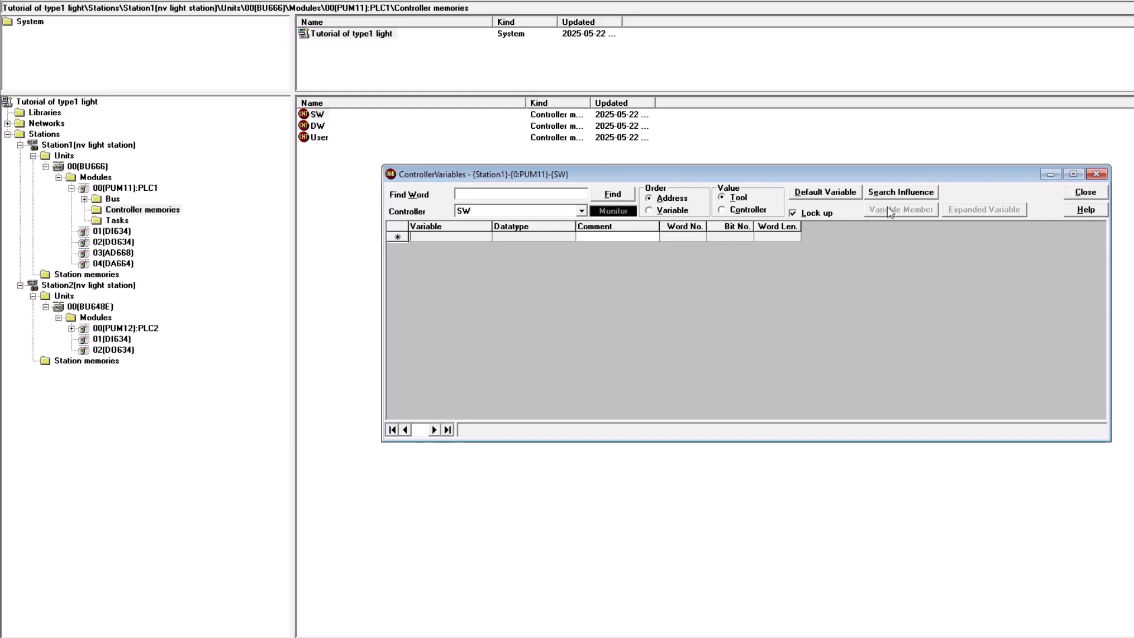
pyautogui.click(817, 214)
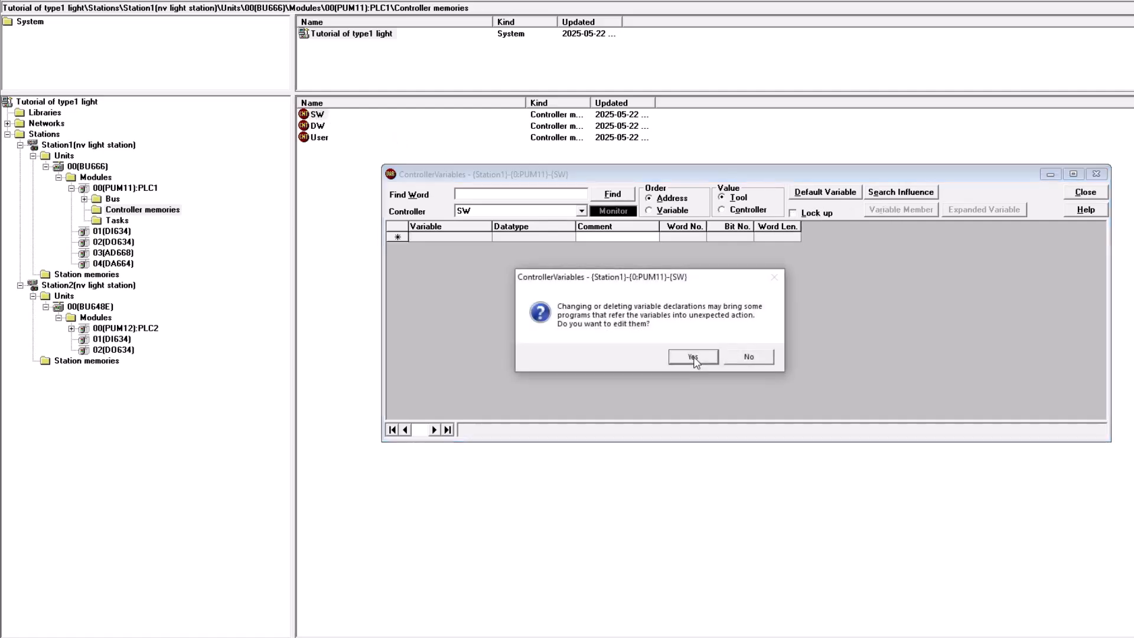
pyautogui.click(694, 357)
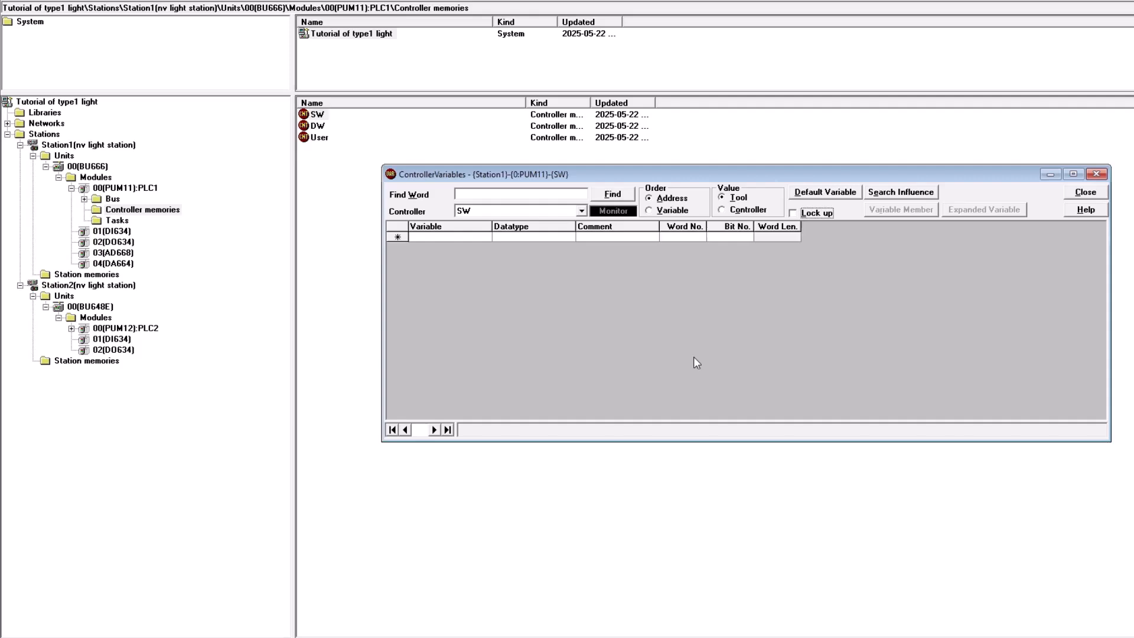
pyautogui.click(839, 195)
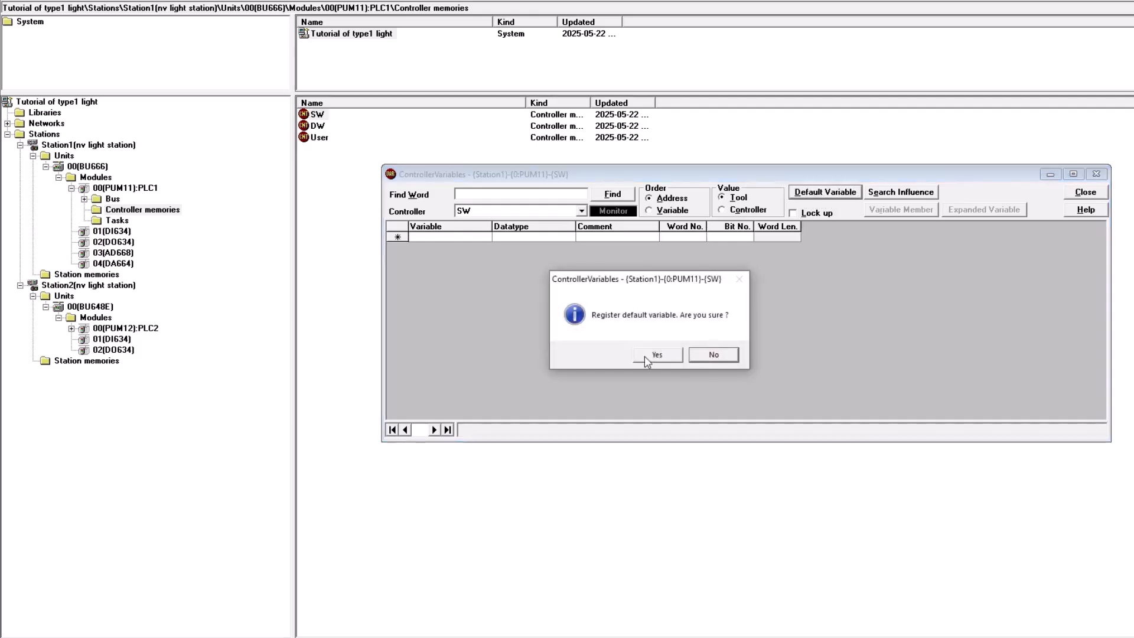
pyautogui.click(643, 356)
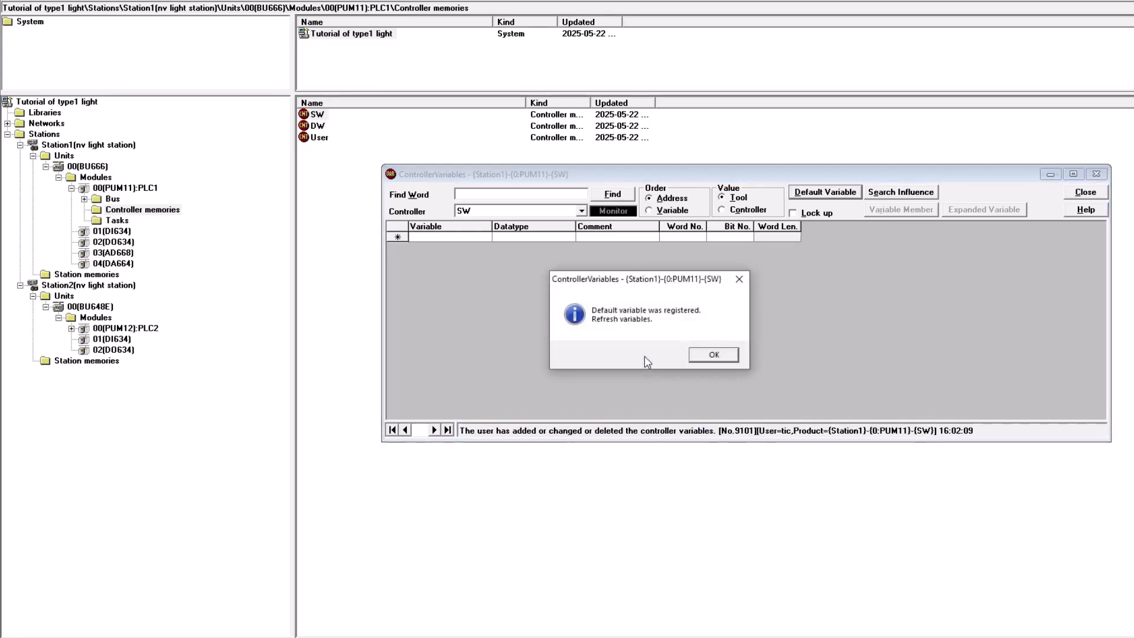
pyautogui.click(716, 356)
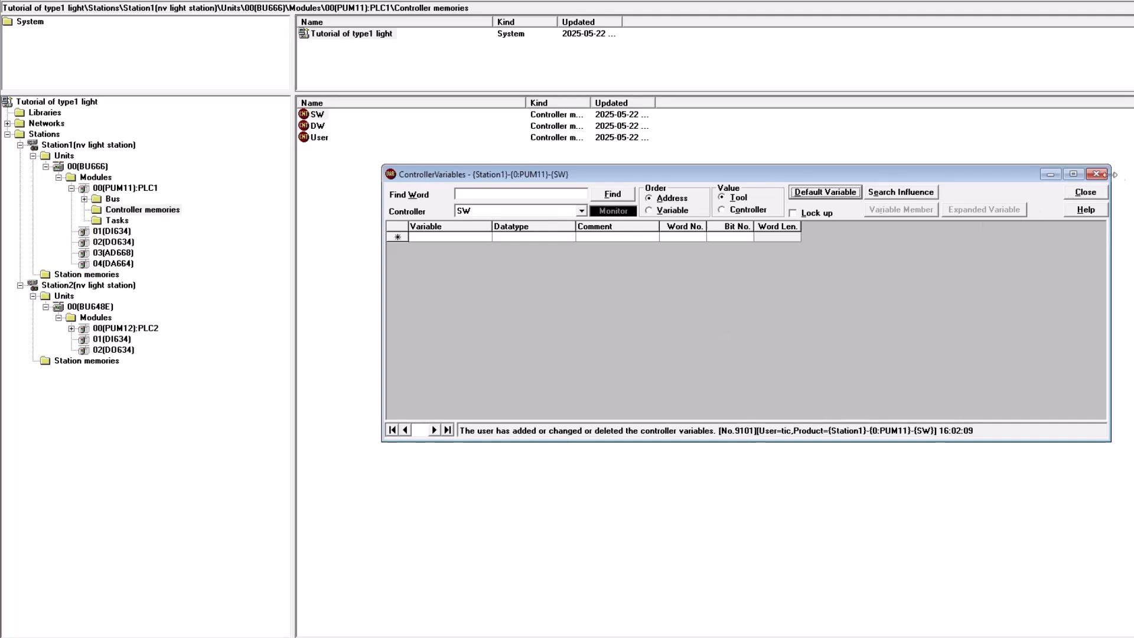
pyautogui.click(1085, 192)
pyautogui.doubleClick(321, 116)
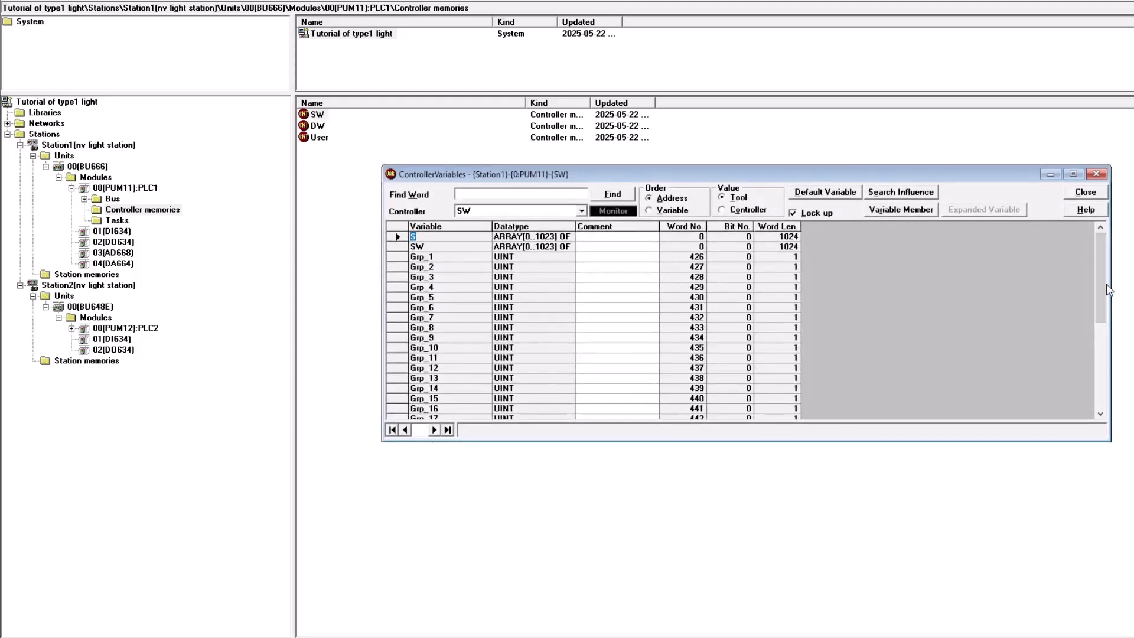
pyautogui.click(1101, 373)
pyautogui.moveTo(1100, 373); pyautogui.dragTo(1101, 278)
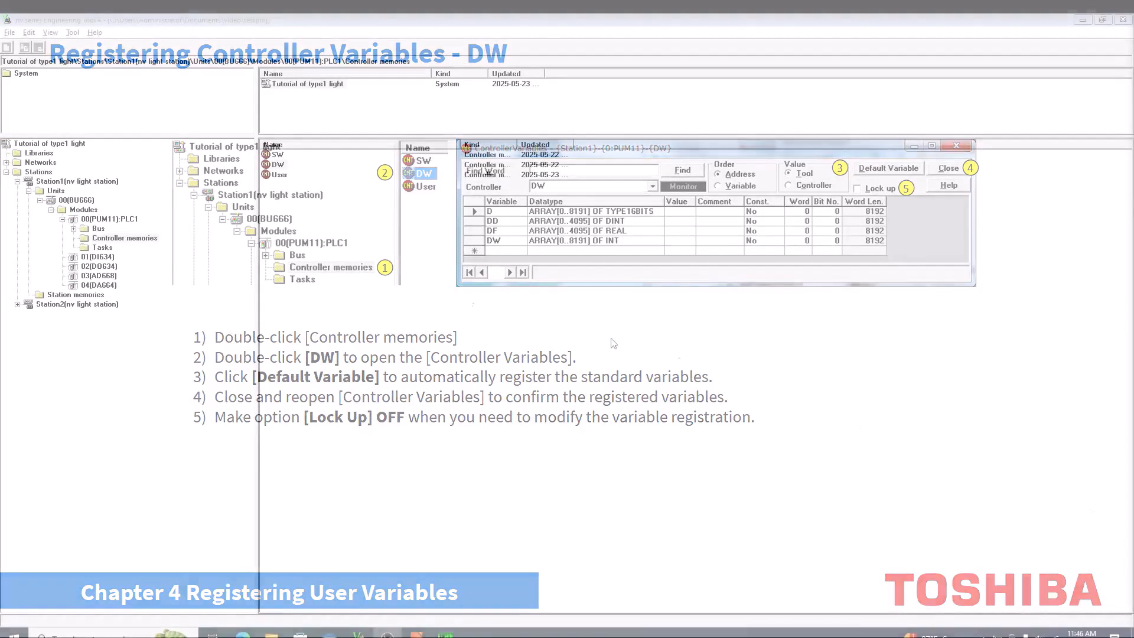
# - Open PLC1's DW controller memory, register its default variables, close it and reopen it to review them
pyautogui.click(301, 144)
pyautogui.doubleClick(302, 145)
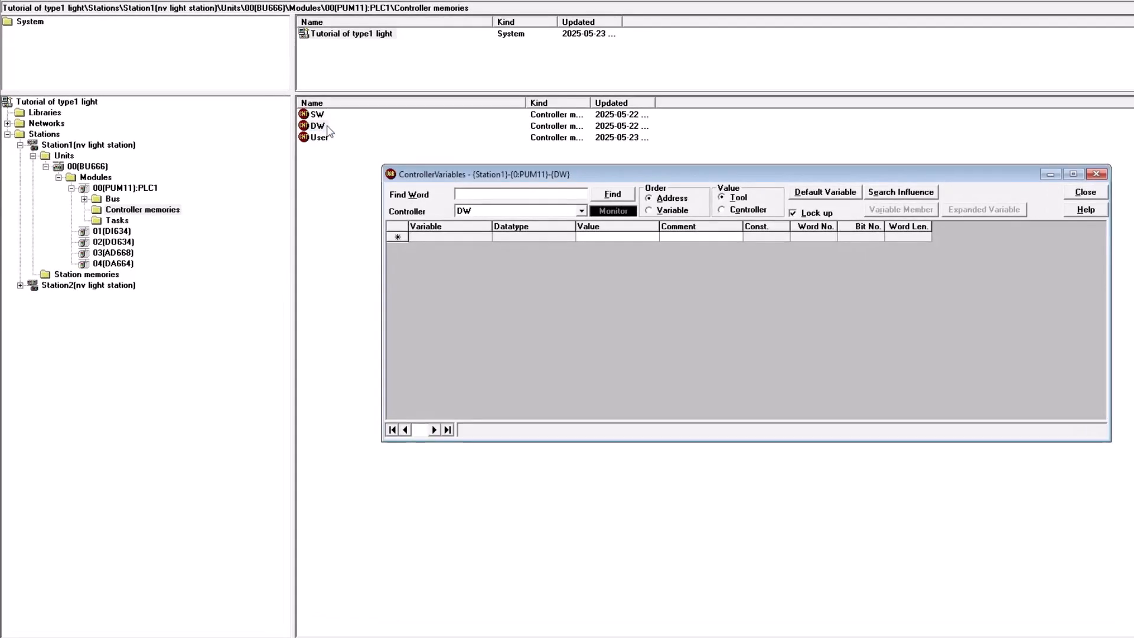
pyautogui.click(824, 190)
pyautogui.click(647, 360)
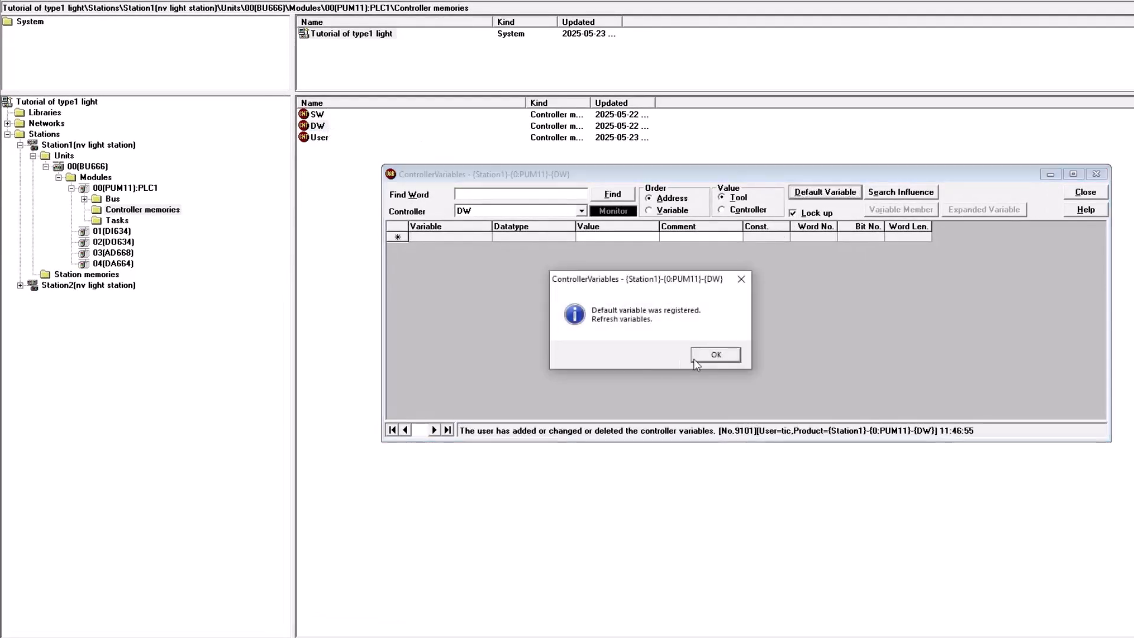
pyautogui.click(703, 357)
pyautogui.click(1085, 192)
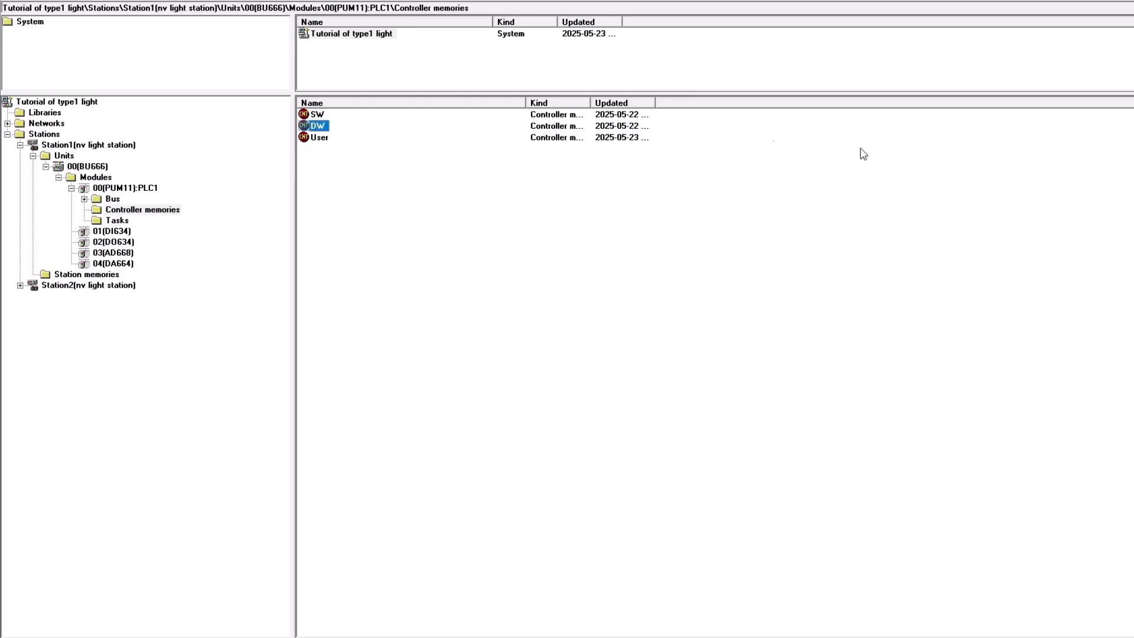
pyautogui.doubleClick(317, 129)
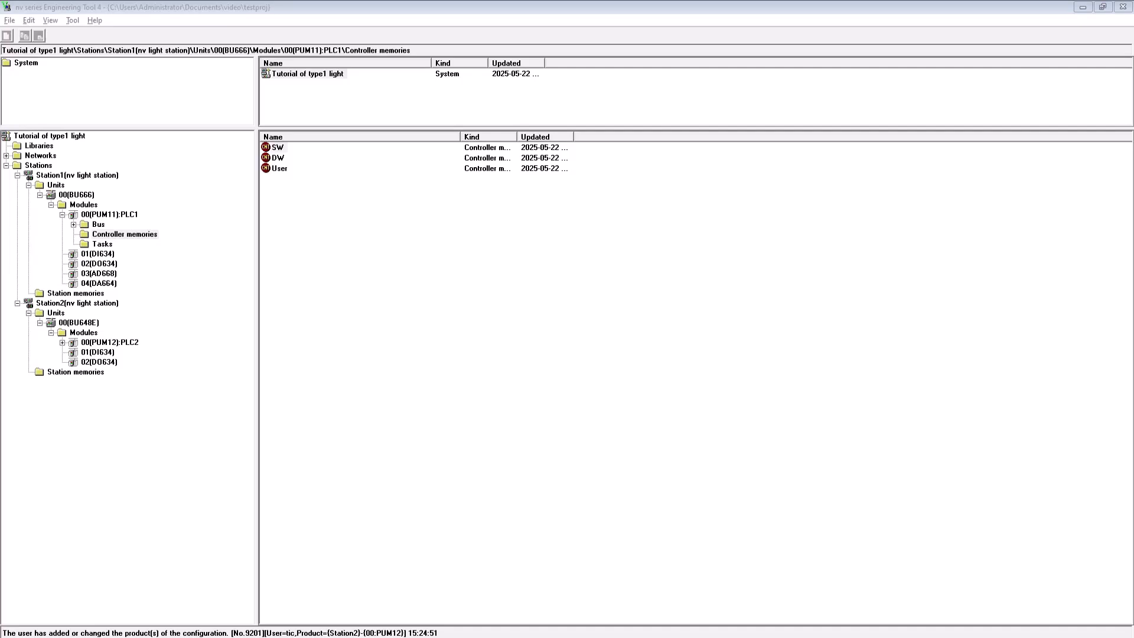
# - Open PLC1's User controller variables, turn Lock up off, and add PT100_PCT as REAL commented Percent data of PT100
pyautogui.click(283, 168)
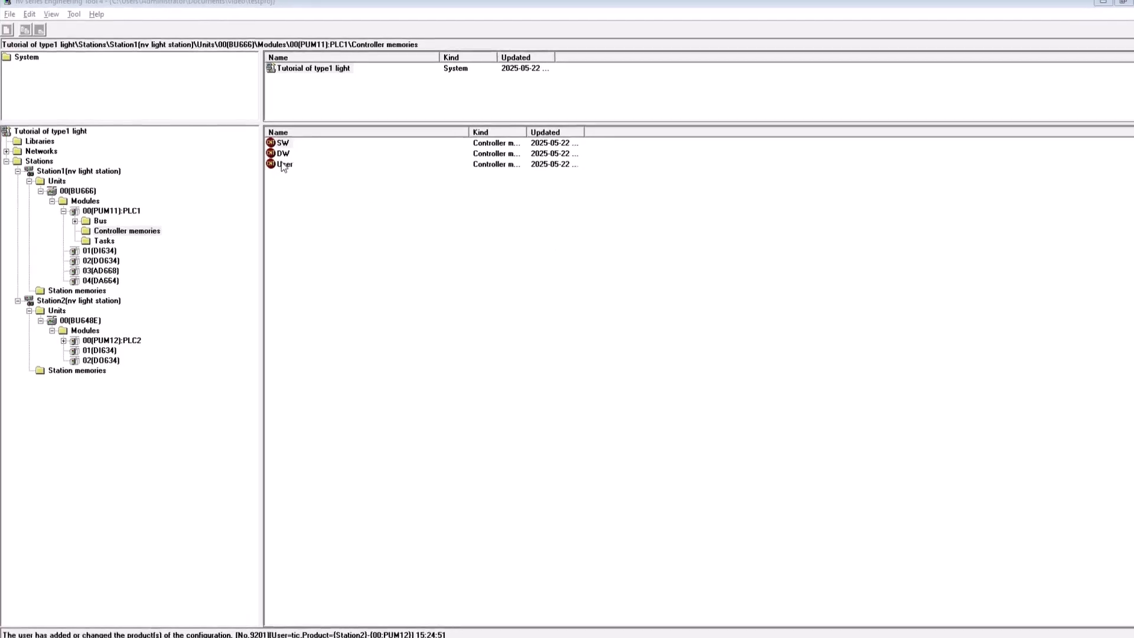
pyautogui.doubleClick(306, 149)
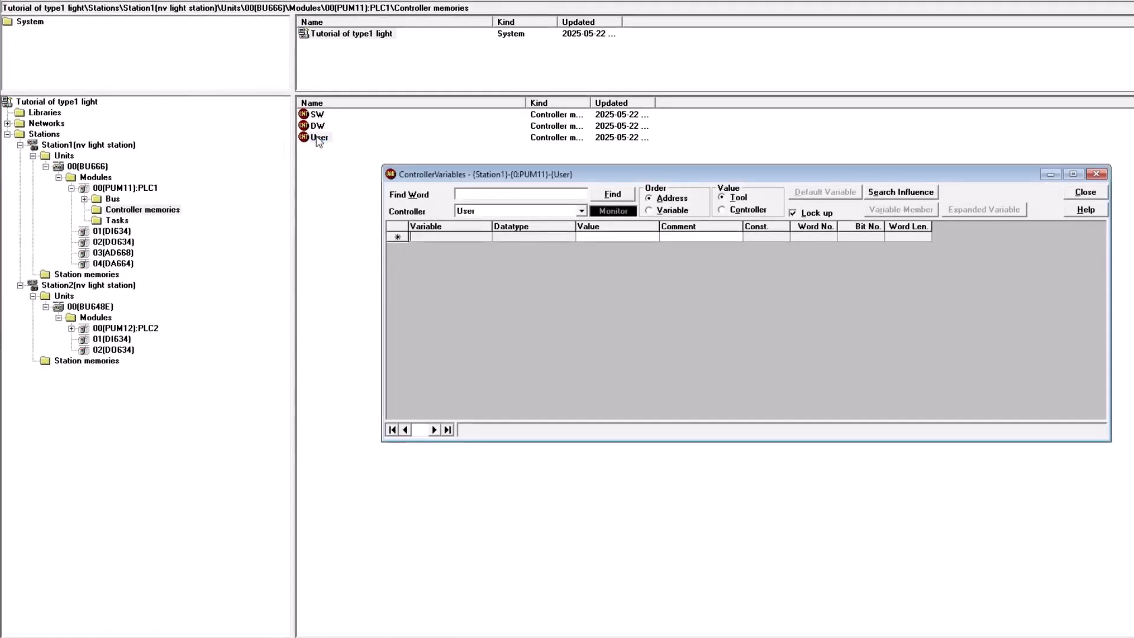
pyautogui.click(810, 213)
pyautogui.click(693, 357)
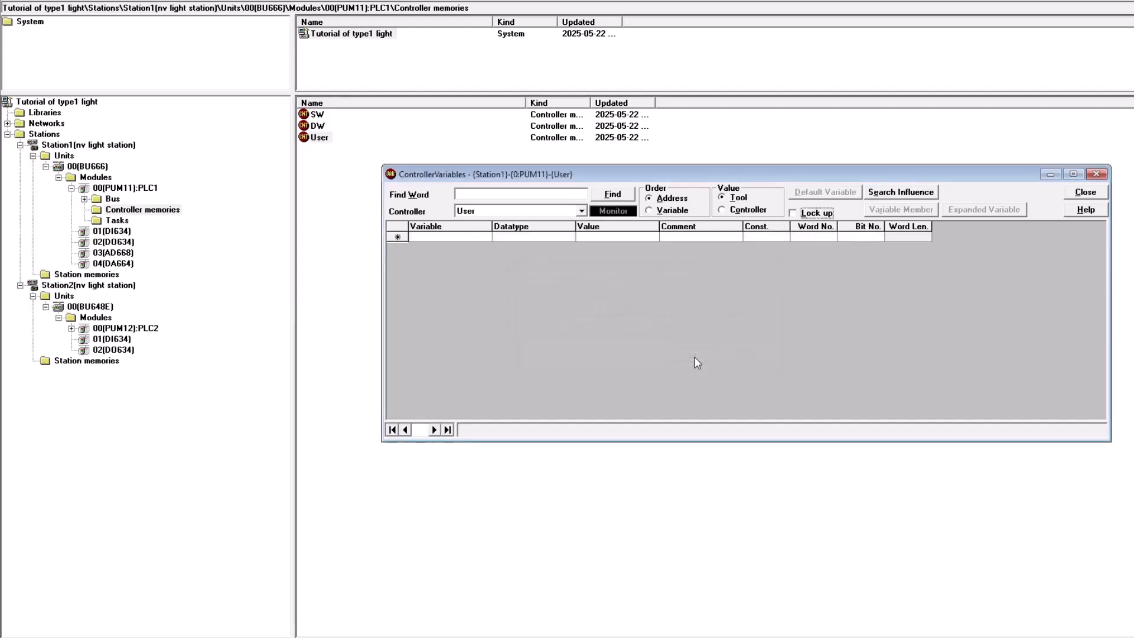
pyautogui.click(458, 238)
pyautogui.write('PT100_PCT')
pyautogui.press('Tab')
pyautogui.write('REAL')
pyautogui.press('Tab')
pyautogui.write('0')
pyautogui.press('Tab')
pyautogui.write('Percent data of PT100')
# - Add user variable PT100_ENG commented Eng. unit data of PT100
pyautogui.press('Tab')
pyautogui.press('Tab')
pyautogui.press('Tab')
pyautogui.press('Tab')
pyautogui.write('PT100_ENG')
pyautogui.press('Tab')
pyautogui.press('Tab')
pyautogui.press('Tab')
pyautogui.write('Eng. unit data of PT100')
# - Add user variable PT101_PCT as REAL commented Percent data of PT101
pyautogui.press('Tab')
pyautogui.press('Tab')
pyautogui.press('Tab')
pyautogui.press('Tab')
pyautogui.write('PT101_PCT')
pyautogui.press('Tab')
pyautogui.write('REAL')
pyautogui.press('Tab')
pyautogui.write('0')
# - Add user variable PT101_ENG commented Eng. unit data of PT101
pyautogui.press('Tab')
pyautogui.write('Percent data of PT101')
pyautogui.press('Tab')
pyautogui.press('Tab')
pyautogui.press('Tab')
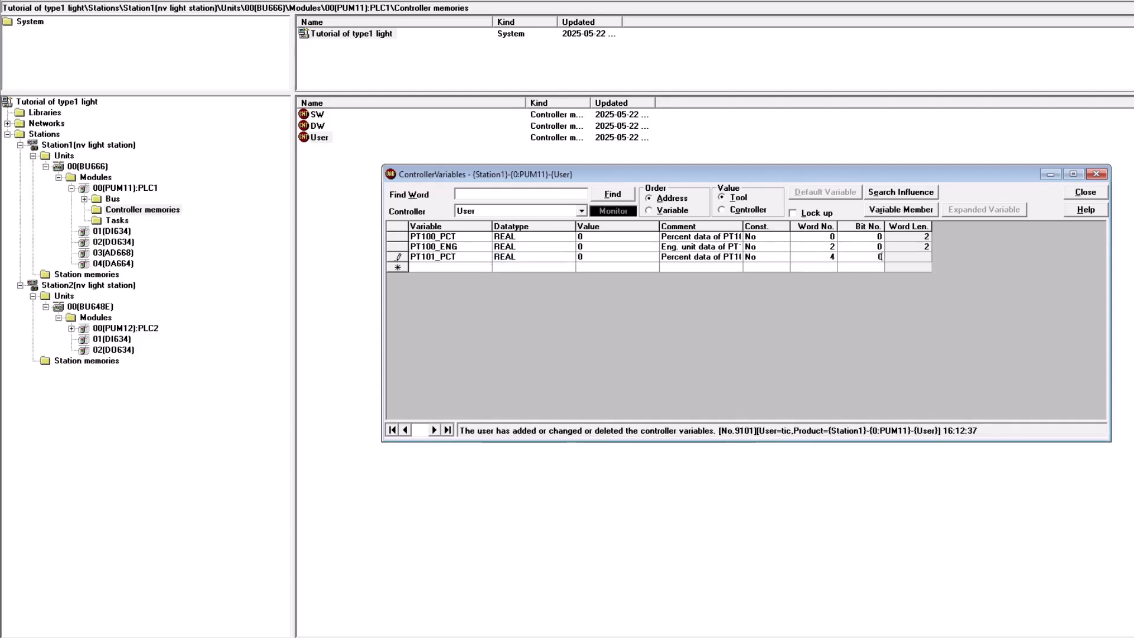
pyautogui.press('Tab')
pyautogui.write('PT101_ENG')
pyautogui.press('Tab')
pyautogui.press('Tab')
pyautogui.press('Tab')
pyautogui.write('Eng. unit data of PT101')
pyautogui.press('Tab')
pyautogui.press('Tab')
pyautogui.press('Tab')
pyautogui.press('Tab')
pyautogui.press('Tab')
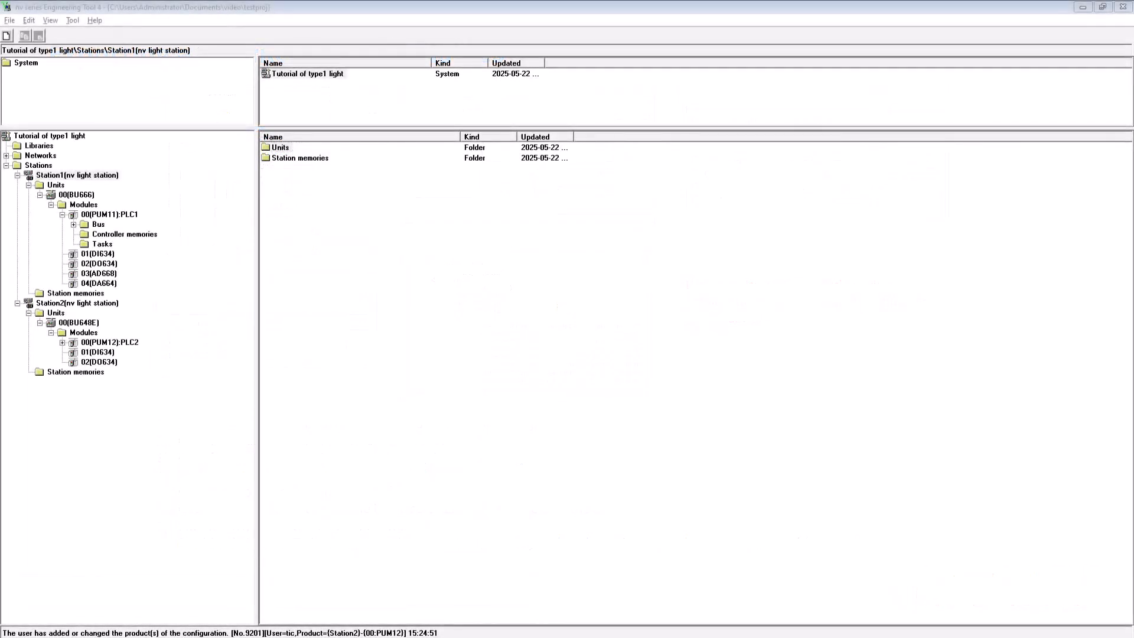
# - Export Station1 as Tutorial of type1 light-Station1.TXT into the Desktop tutorial folder and scroll through the exported text
pyautogui.click(84, 177)
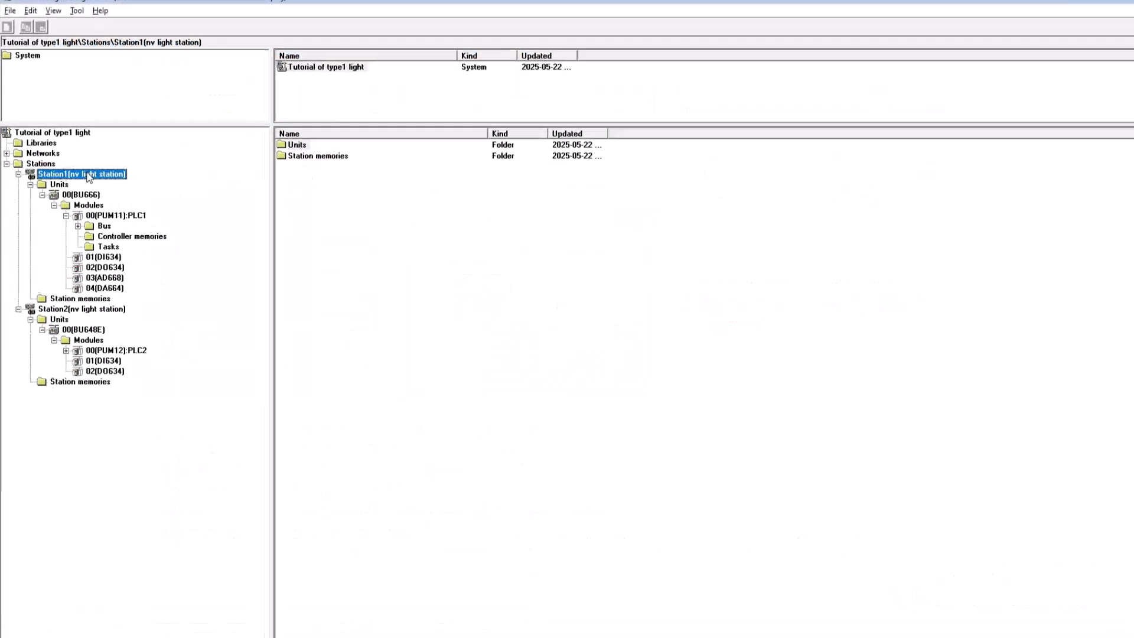
pyautogui.rightClick(87, 178)
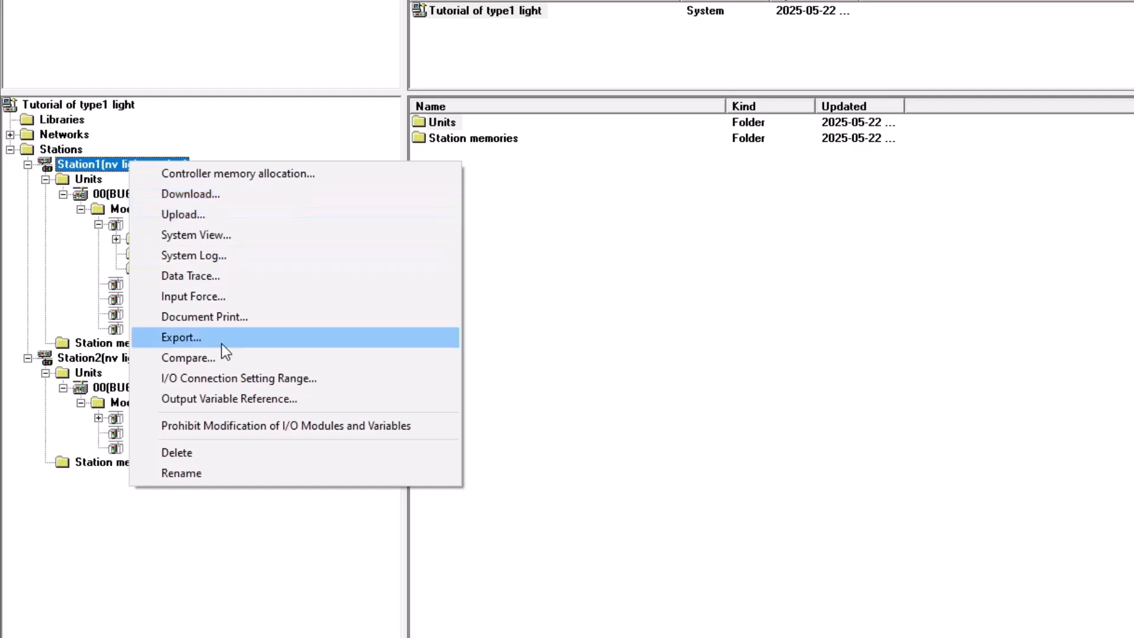
pyautogui.click(151, 298)
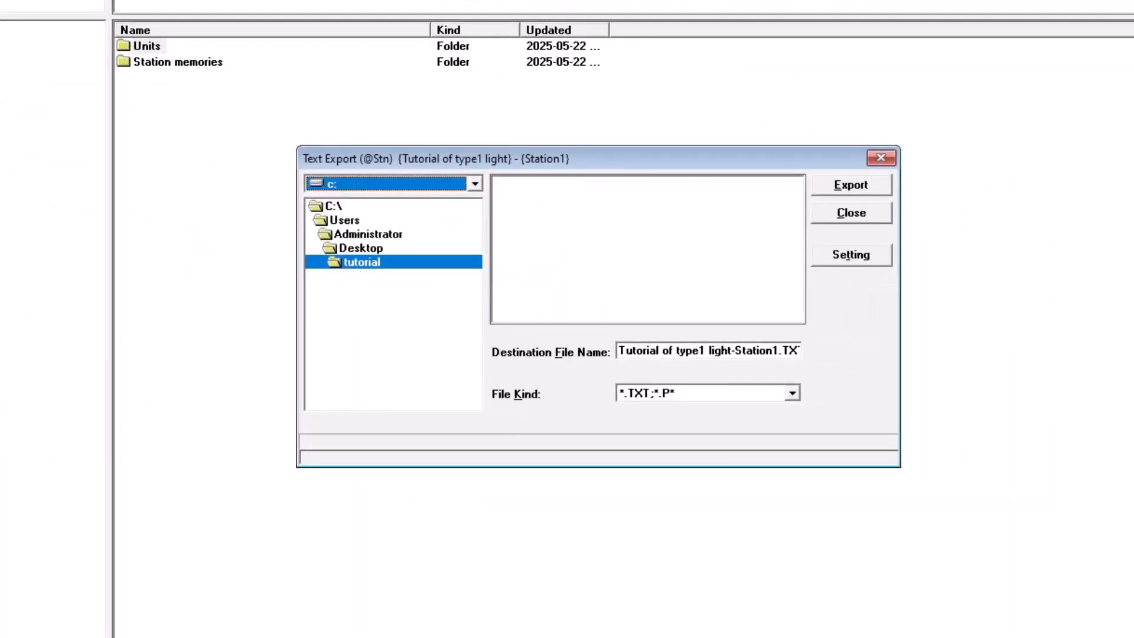
pyautogui.click(863, 184)
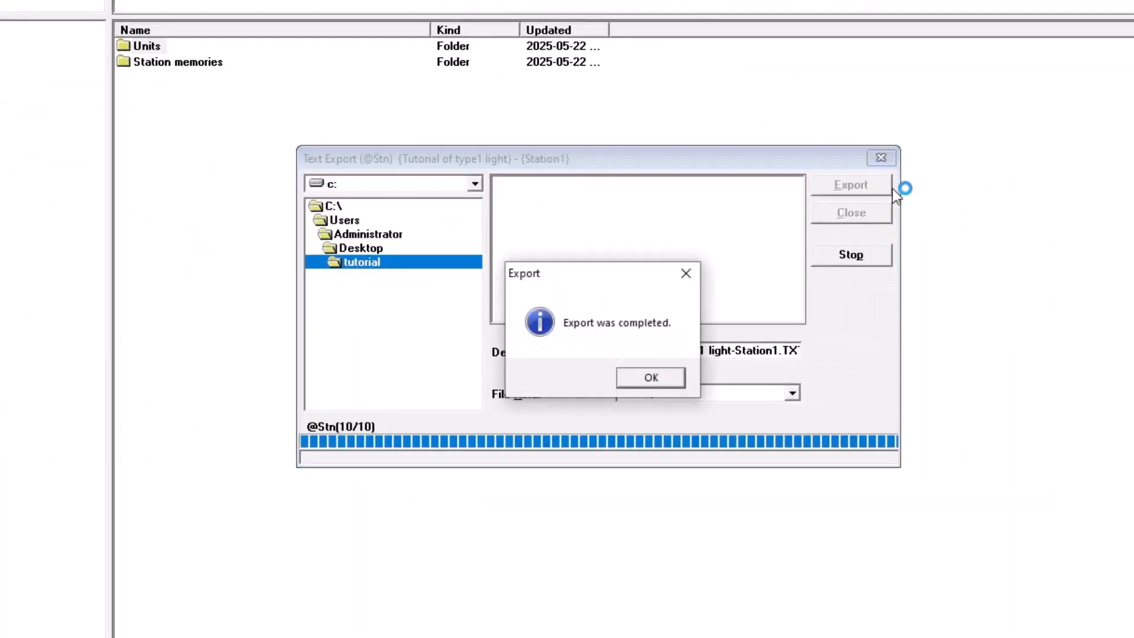
pyautogui.click(650, 378)
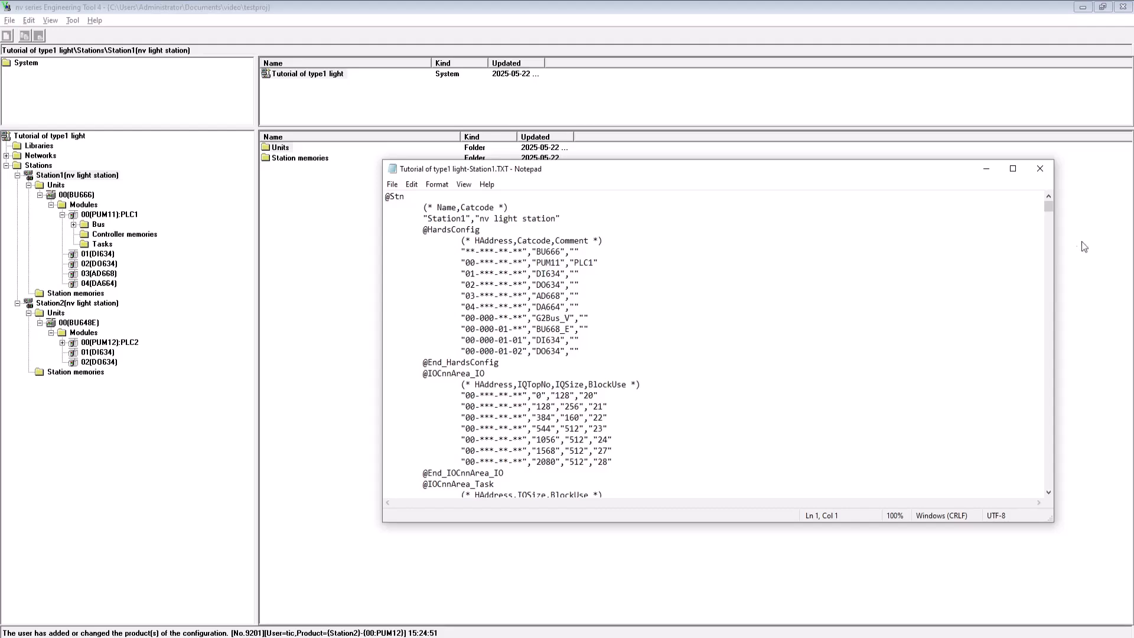
pyautogui.moveTo(1052, 208); pyautogui.dragTo(1087, 495)
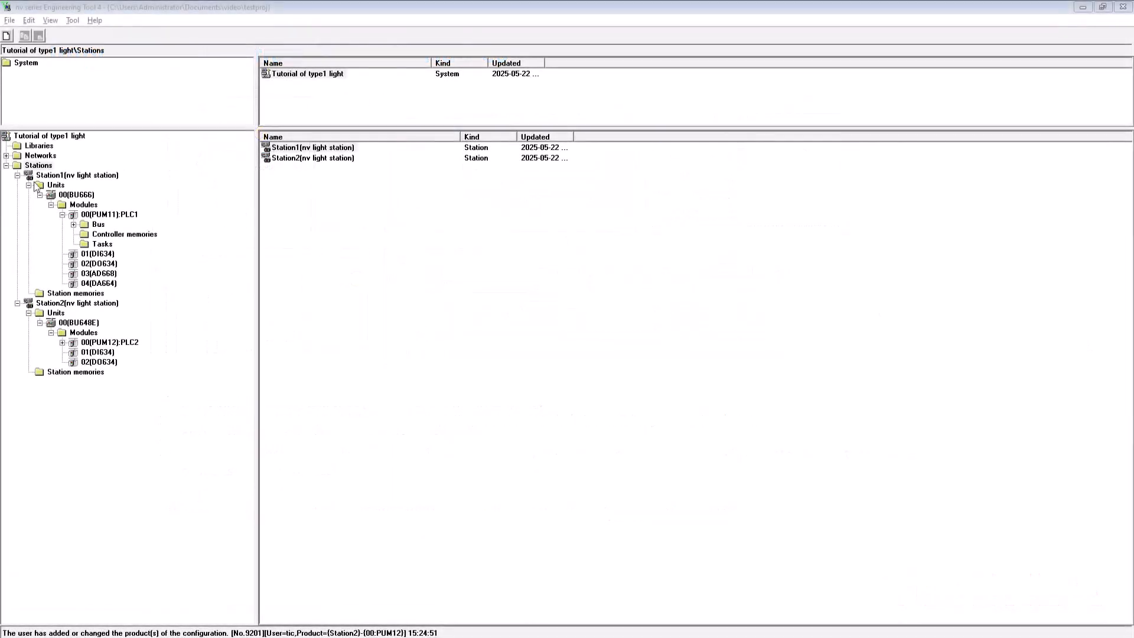
# - Open the Work library under the project's Libraries
pyautogui.rightClick(37, 165)
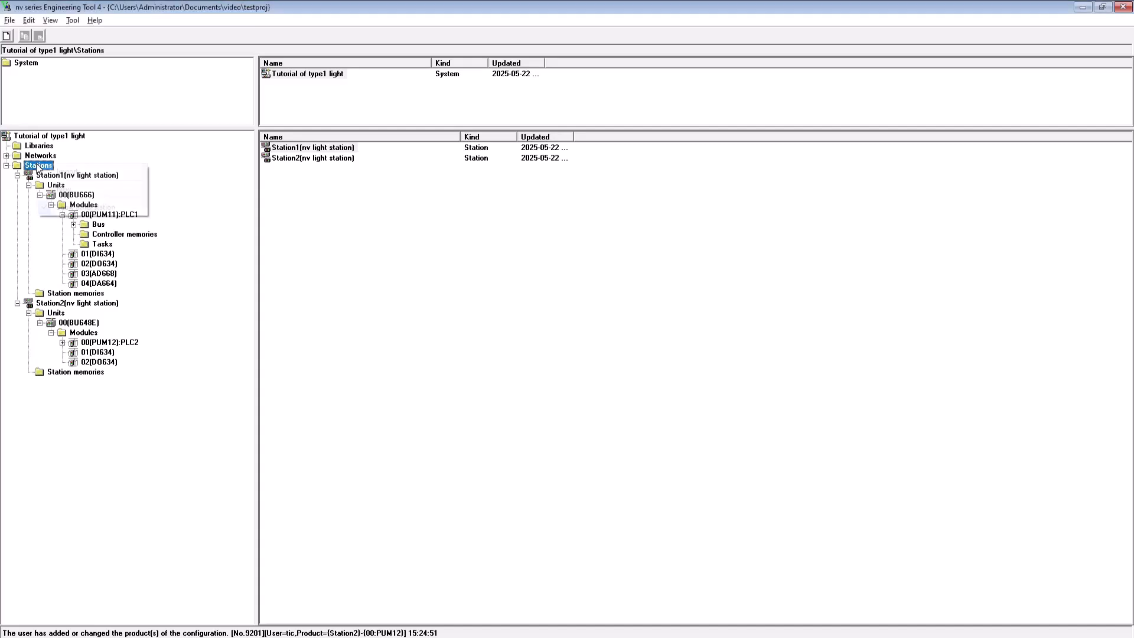
pyautogui.click(90, 172)
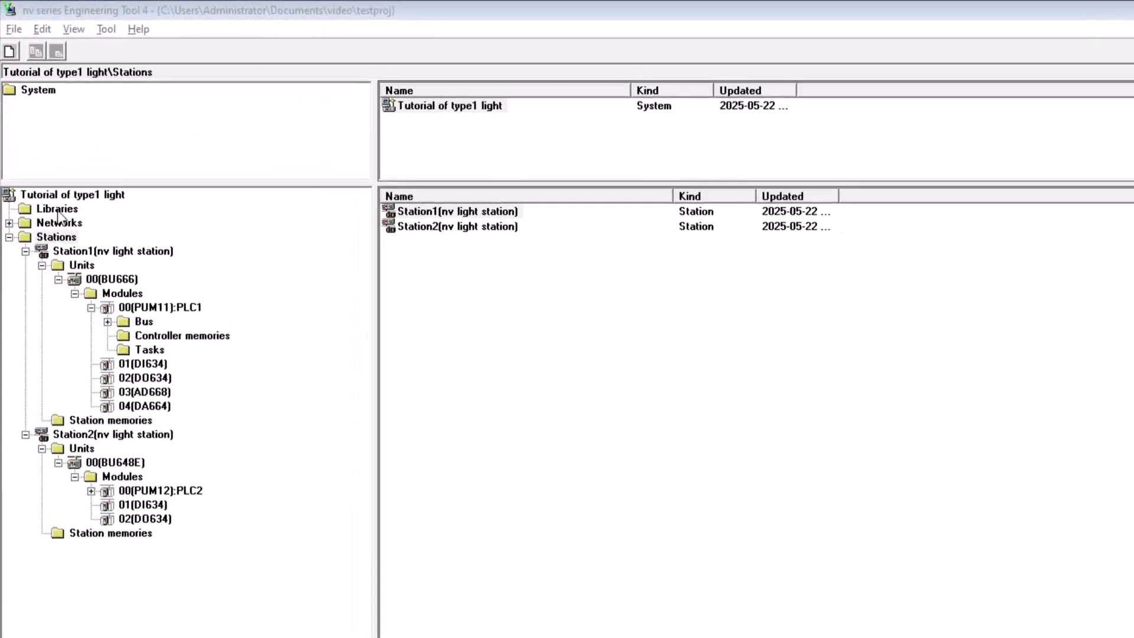
pyautogui.click(57, 206)
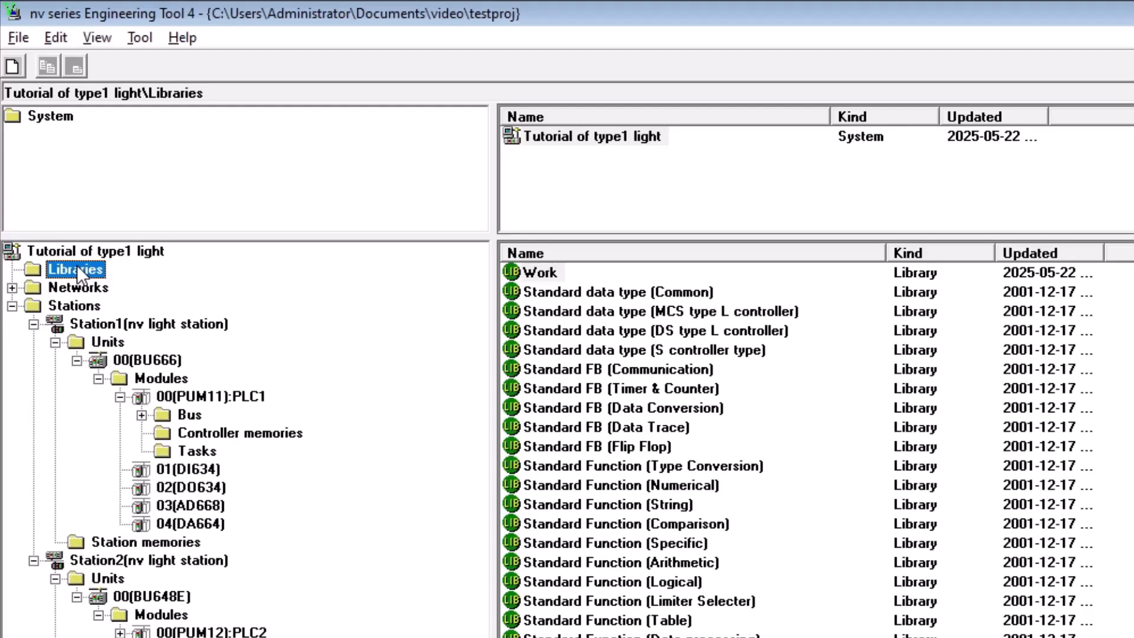
pyautogui.click(550, 278)
pyautogui.doubleClick(549, 277)
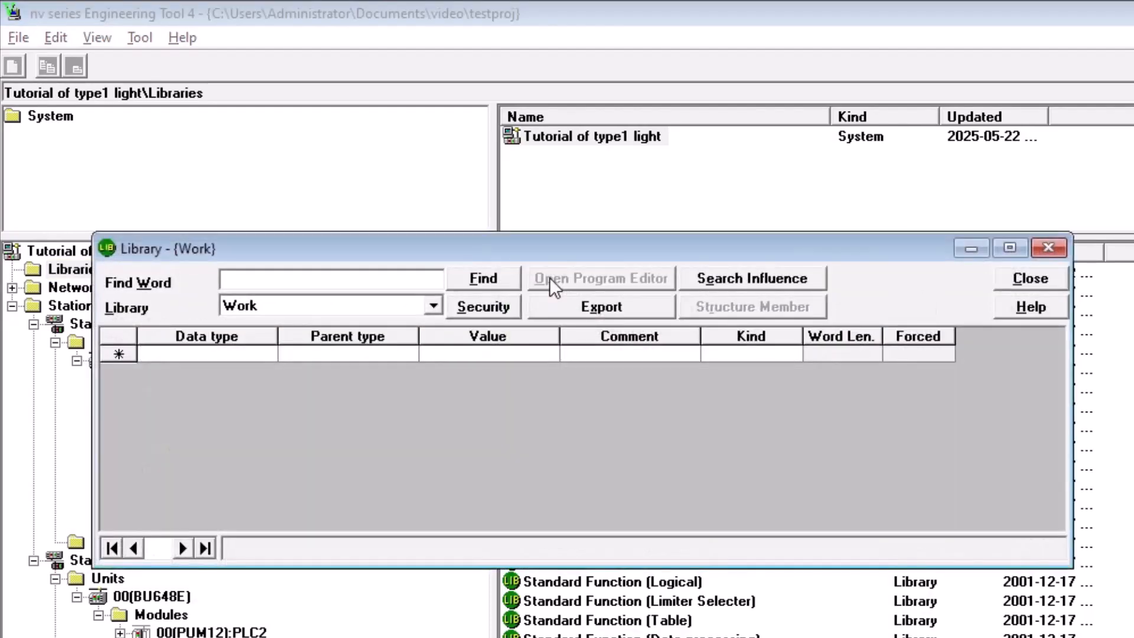
# - Create data type AI_TO_PV in the Work library with parent type FUNCTION and kind Full-Graphic
pyautogui.click(265, 345)
pyautogui.write('ai')
pyautogui.press('BackSpace')
pyautogui.press('BackSpace')
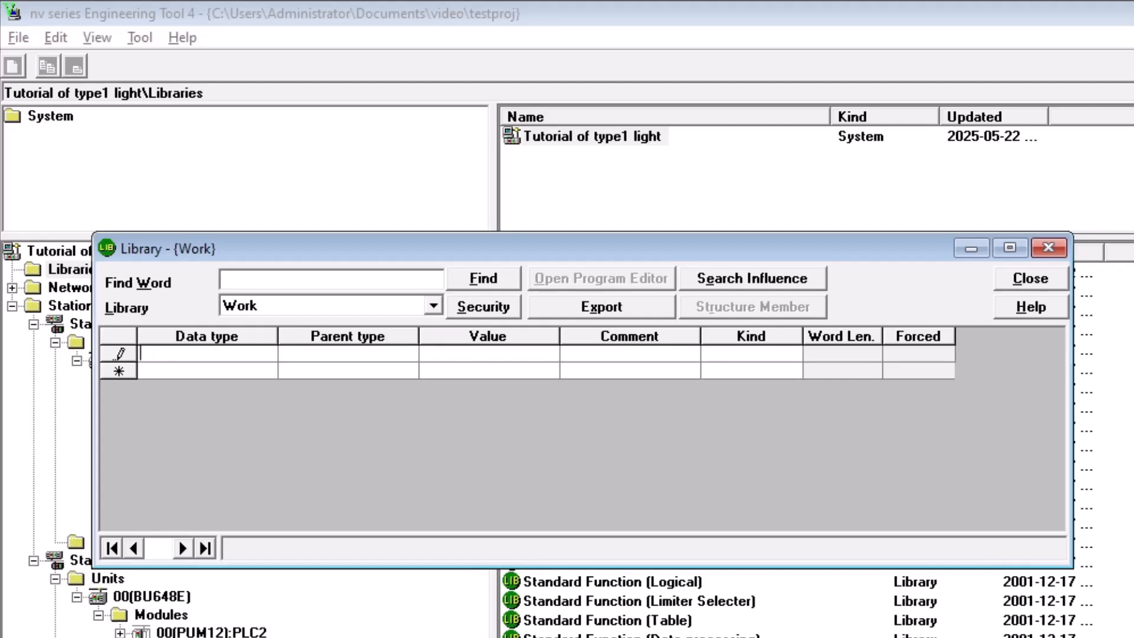
pyautogui.write('AI_TO_PV')
pyautogui.press('Tab')
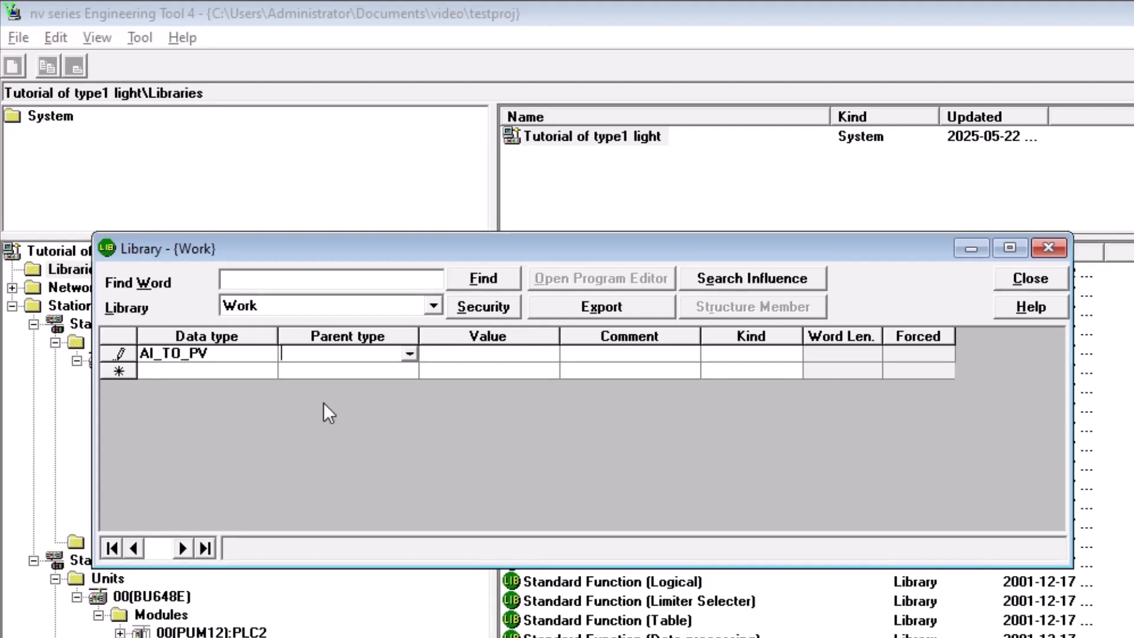
pyautogui.write('FUNCTION')
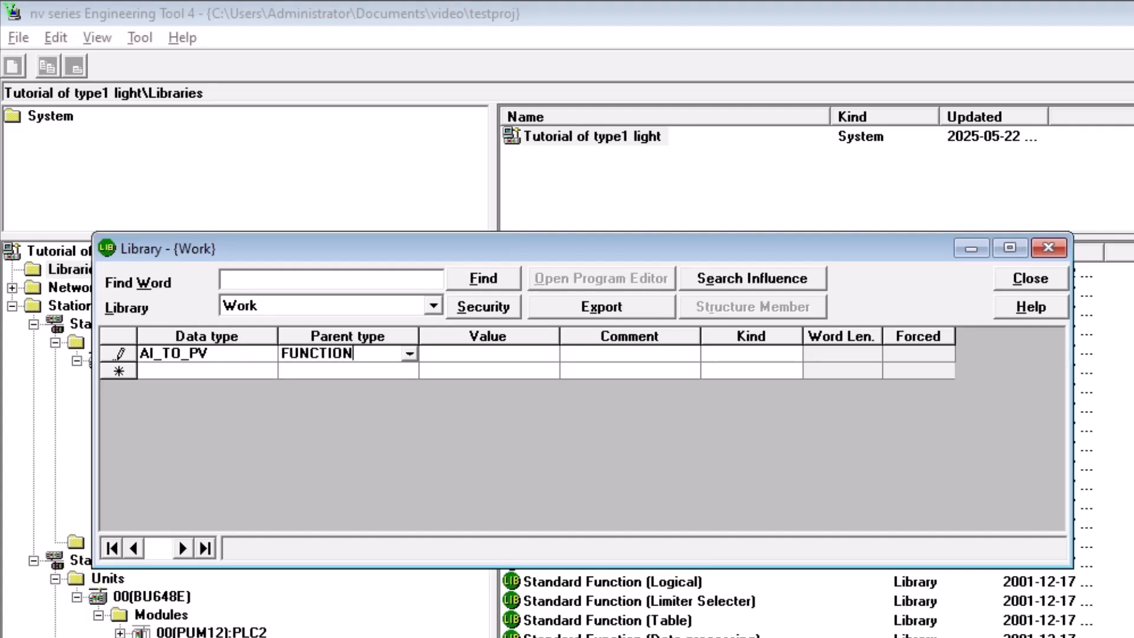
pyautogui.press('Tab')
pyautogui.press('Tab')
pyautogui.press('Tab')
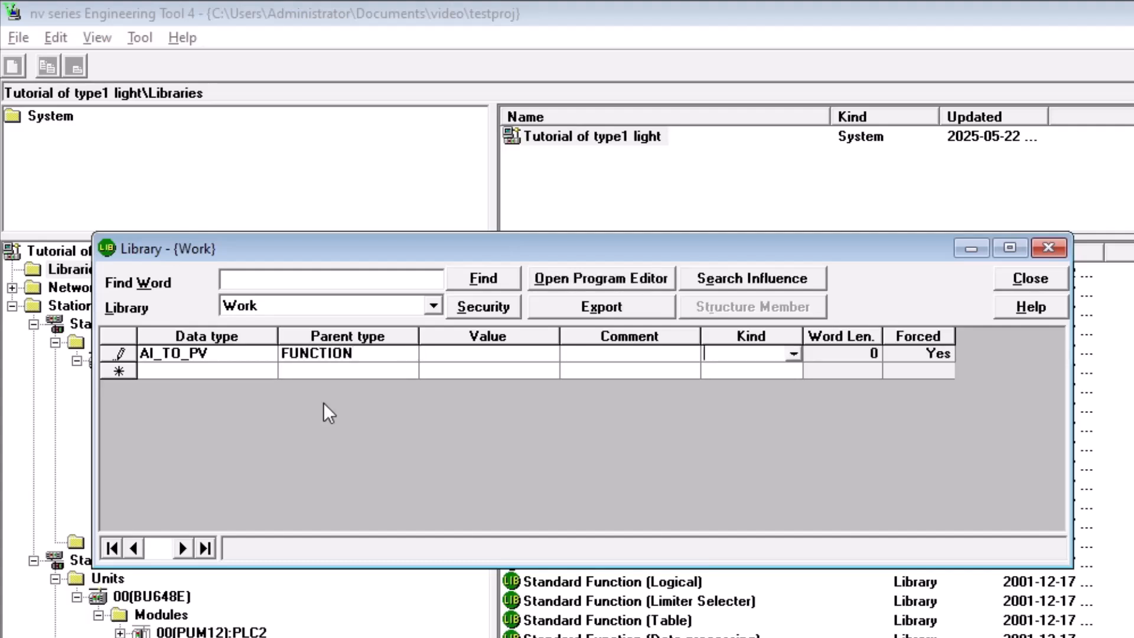
pyautogui.click(791, 354)
pyautogui.click(813, 370)
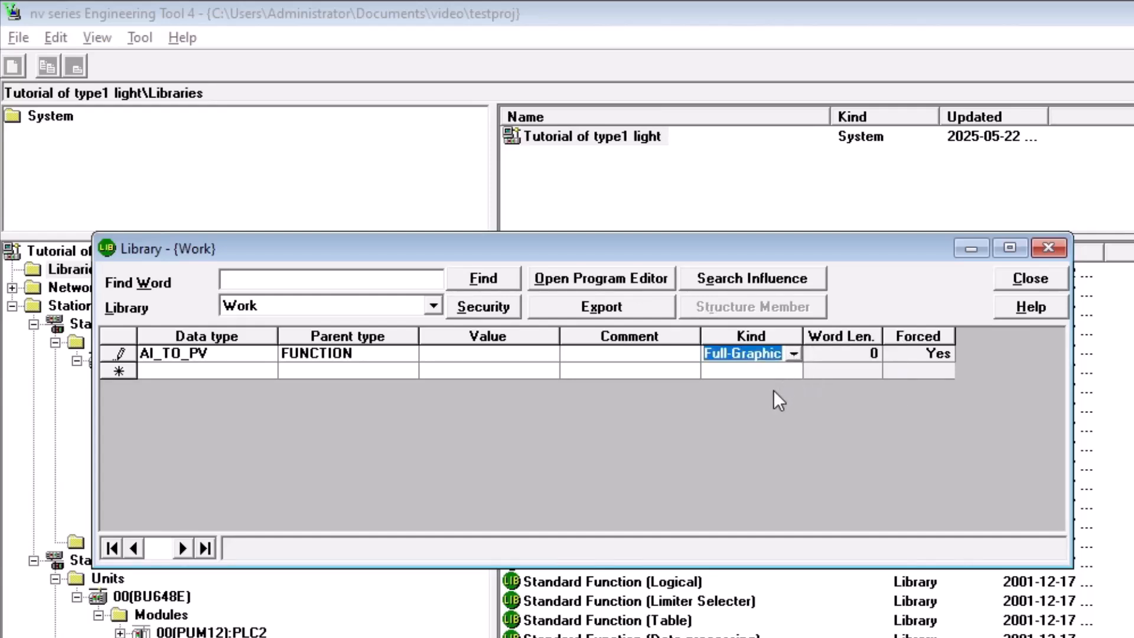
pyautogui.press('Tab')
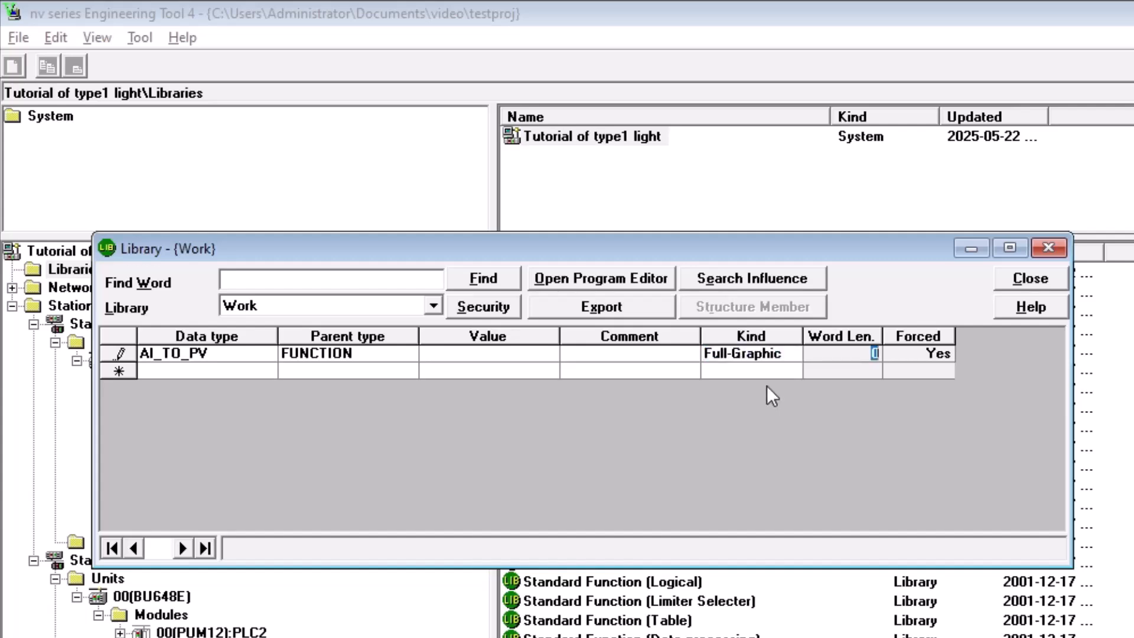
pyautogui.press('Tab')
pyautogui.press('Tab')
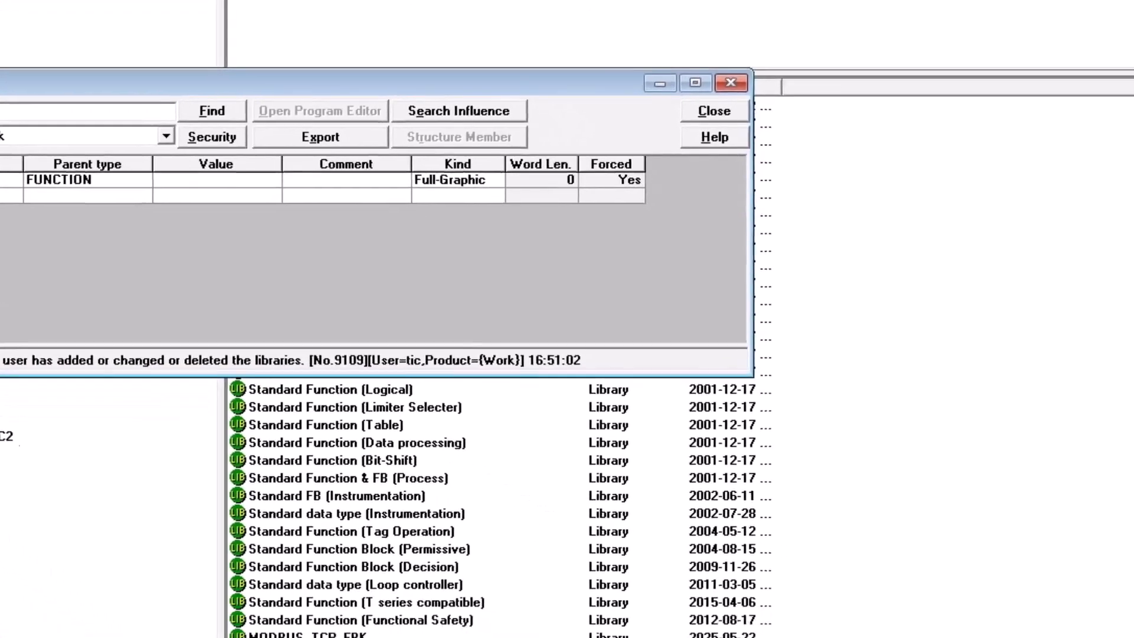
# - Open AI_TO_PV in the Program Editor and rearrange the editor and Usable Functions windows
pyautogui.click(12, 180)
pyautogui.click(320, 111)
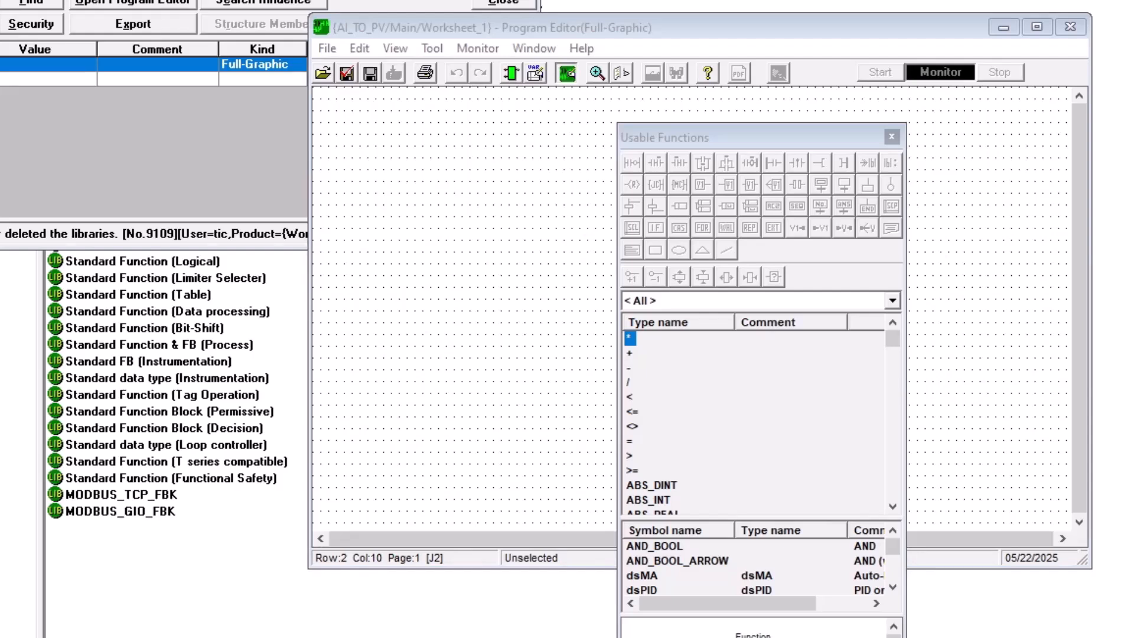
pyautogui.moveTo(636, 27); pyautogui.dragTo(257, 74)
pyautogui.moveTo(735, 139); pyautogui.dragTo(1040, 3)
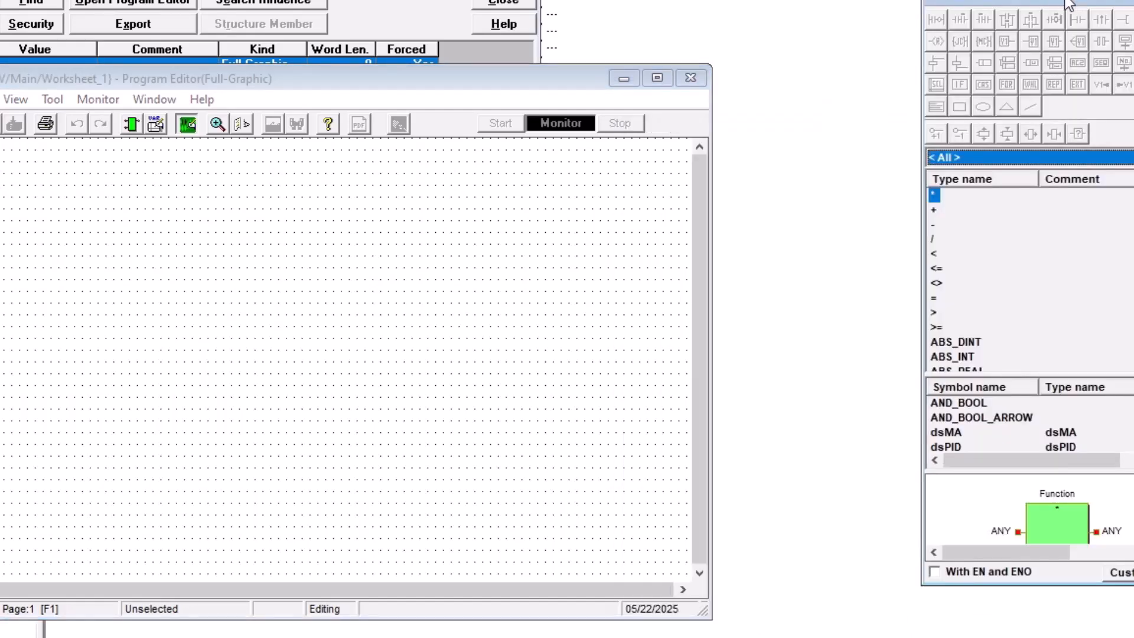
# - Open AI_TO_PV's local variables and declare input AI as INT commented AI count
pyautogui.click(155, 125)
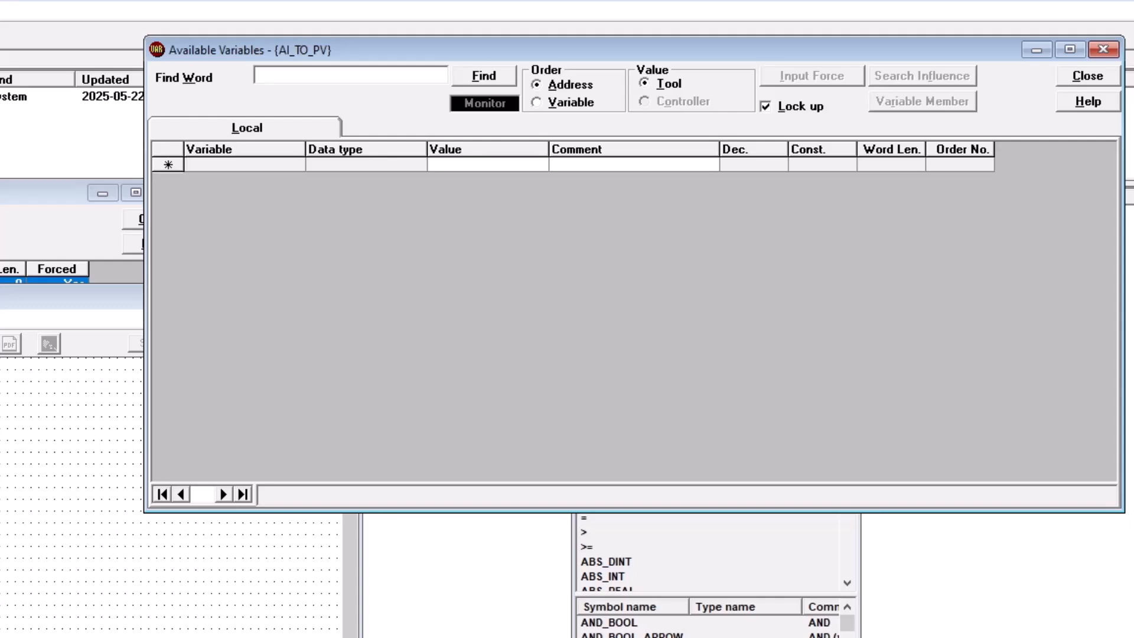
pyautogui.write('AI')
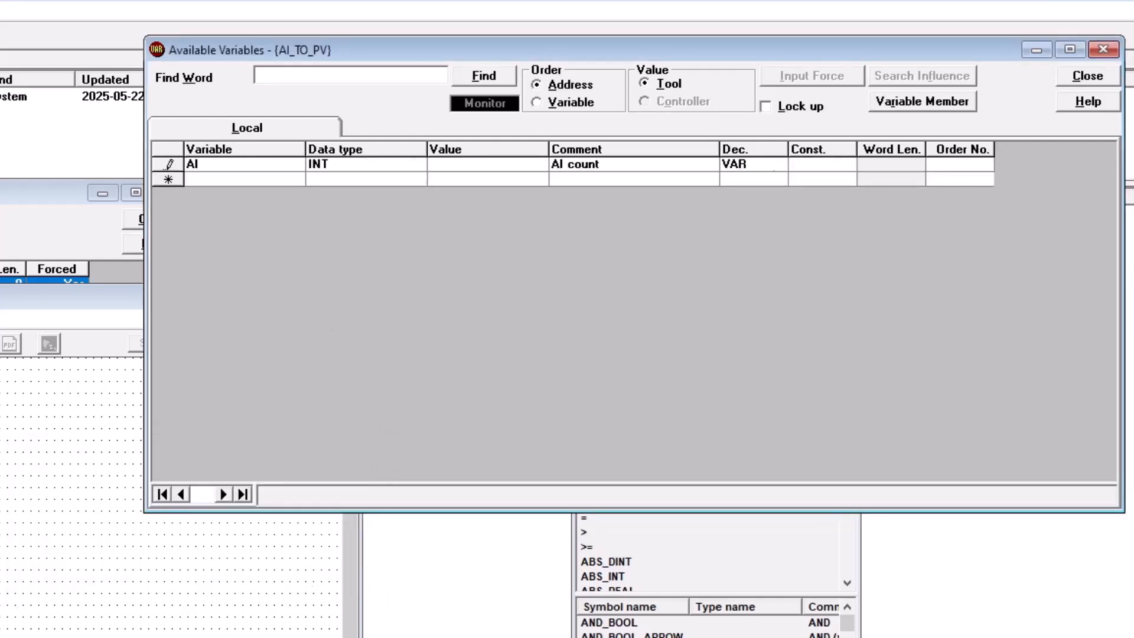
pyautogui.click(827, 167)
# - Declare local variable RH as REAL commented Measurement range high
pyautogui.write('RH')
pyautogui.press('Tab')
pyautogui.write('REAL')
pyautogui.press('Tab')
pyautogui.press('Tab')
pyautogui.write('Measurement range high')
pyautogui.press('Return')
# - Declare local variable RL commented Measurement range low
pyautogui.write('RLProcess value')
pyautogui.hotkey('shift', 'Tab')
pyautogui.hotkey('shift', 'Tab')
pyautogui.write('Measurement range low')
pyautogui.press('Return')
# - Declare AI_TO_PV as REAL commented Process value and close the variables list
pyautogui.write('AI_TO_PV')
pyautogui.press('Tab')
pyautogui.write('REAL')
pyautogui.press('Tab')
pyautogui.press('Tab')
pyautogui.write('Process value')
pyautogui.press('Return')
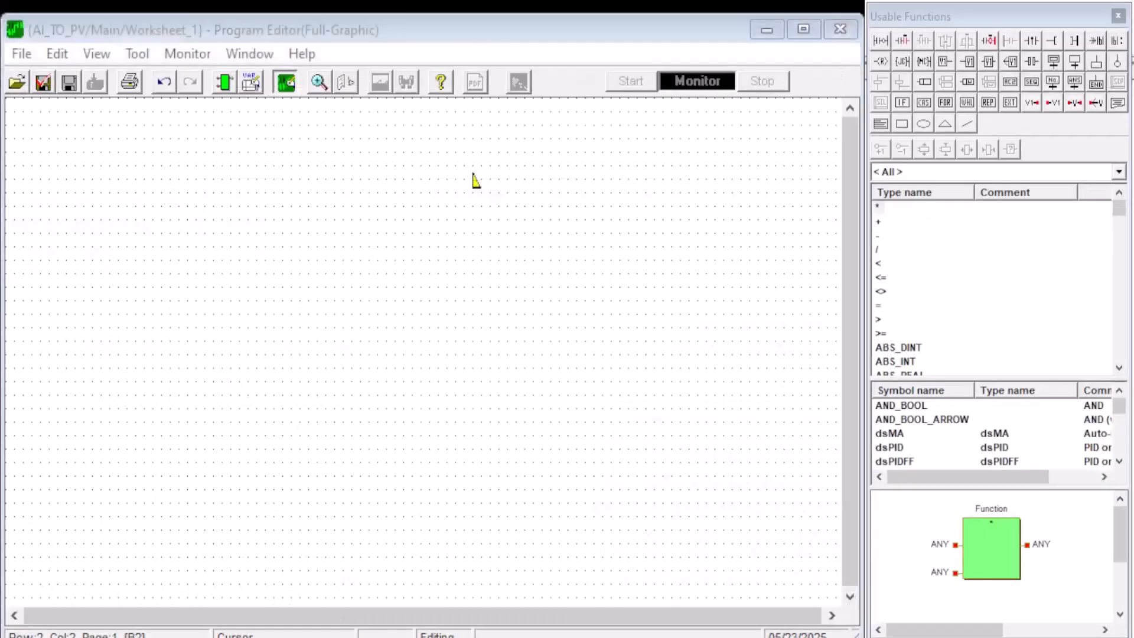
pyautogui.click(192, 266)
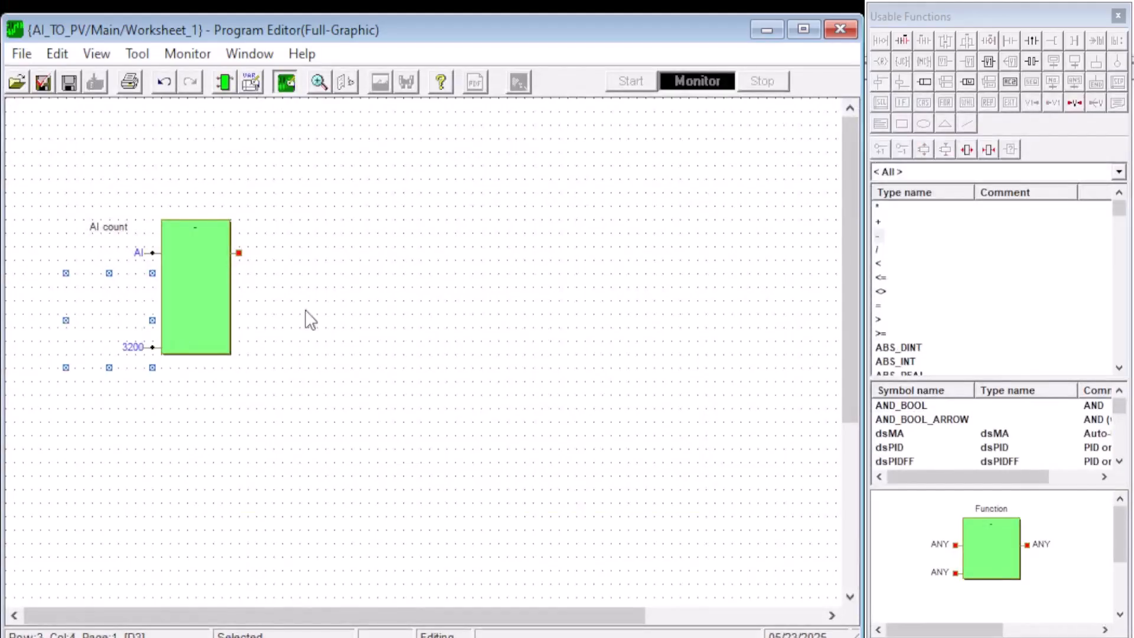
# - Wire the range subtraction block's output to the multiplication block's lower input
pyautogui.click(887, 235)
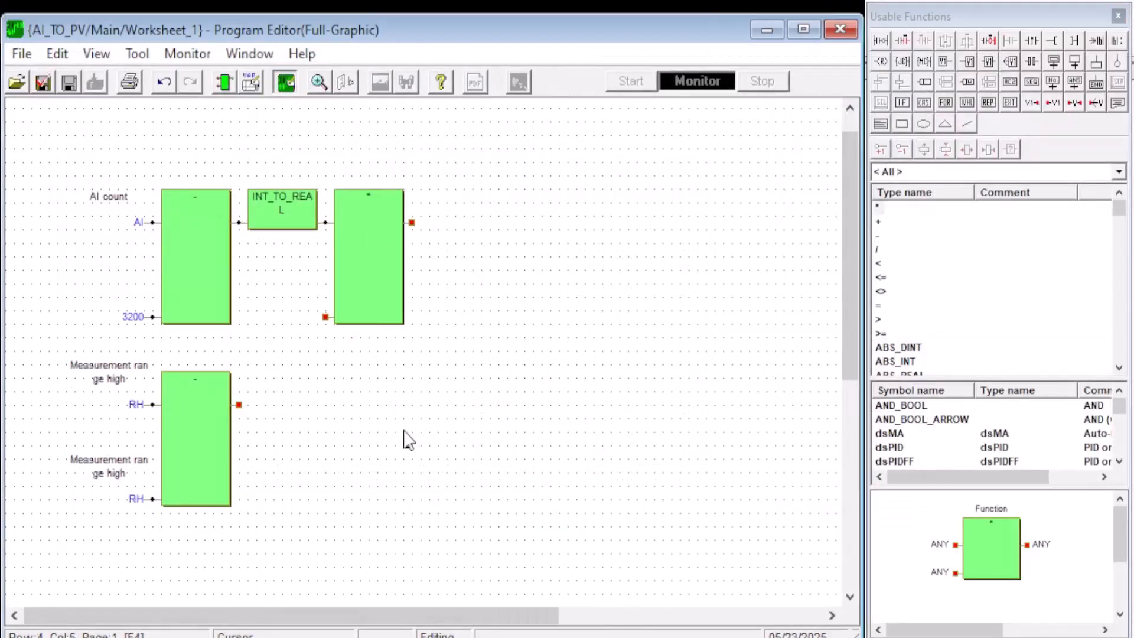
pyautogui.moveTo(239, 405); pyautogui.dragTo(321, 316)
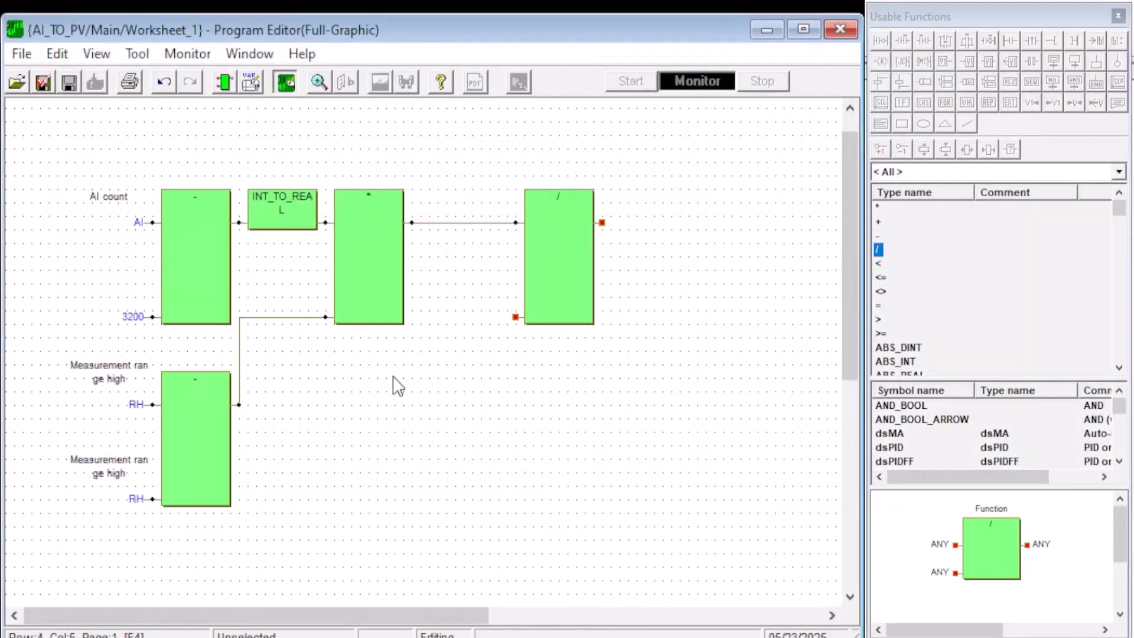